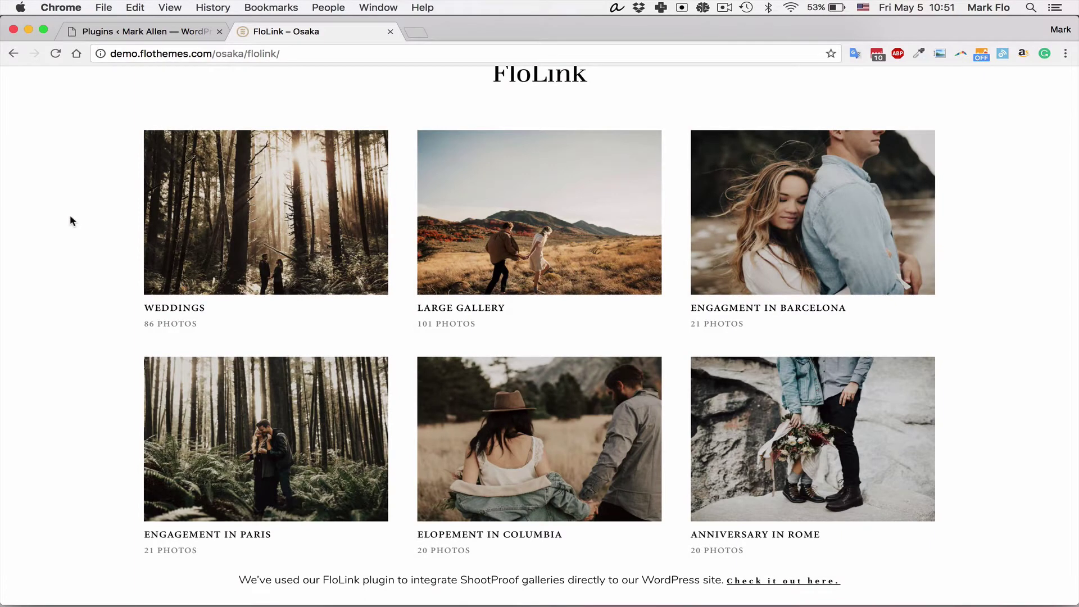
# Step: Browse the Engagement in Barcelona gallery's photos enlarged on the demo site
pyautogui.scroll(1, 69, 220)
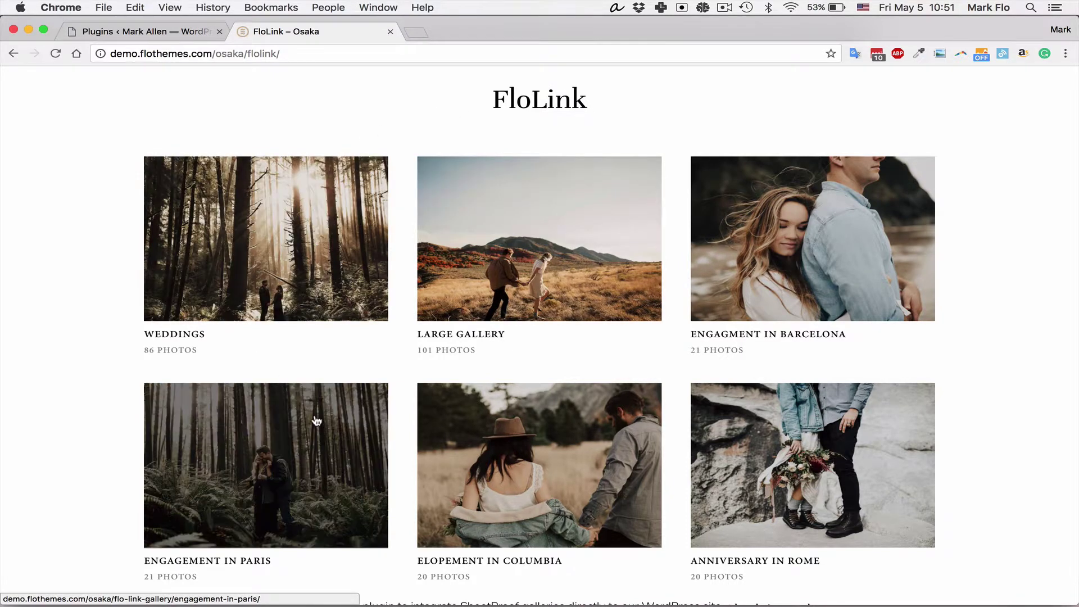
pyautogui.scroll(-3, 562, 408)
pyautogui.scroll(3, 595, 412)
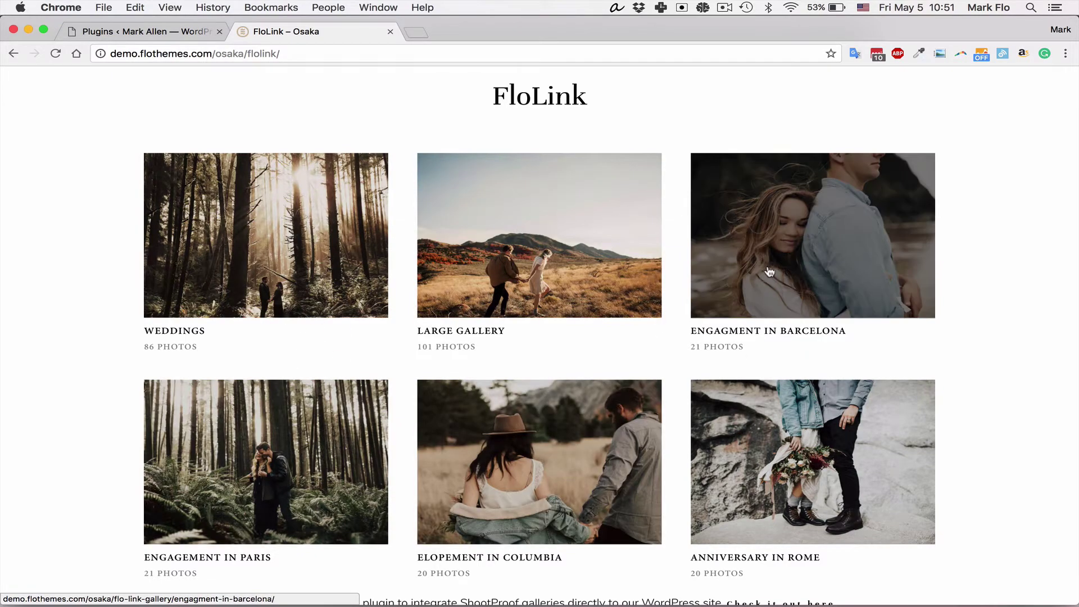
pyautogui.scroll(-1, 679, 374)
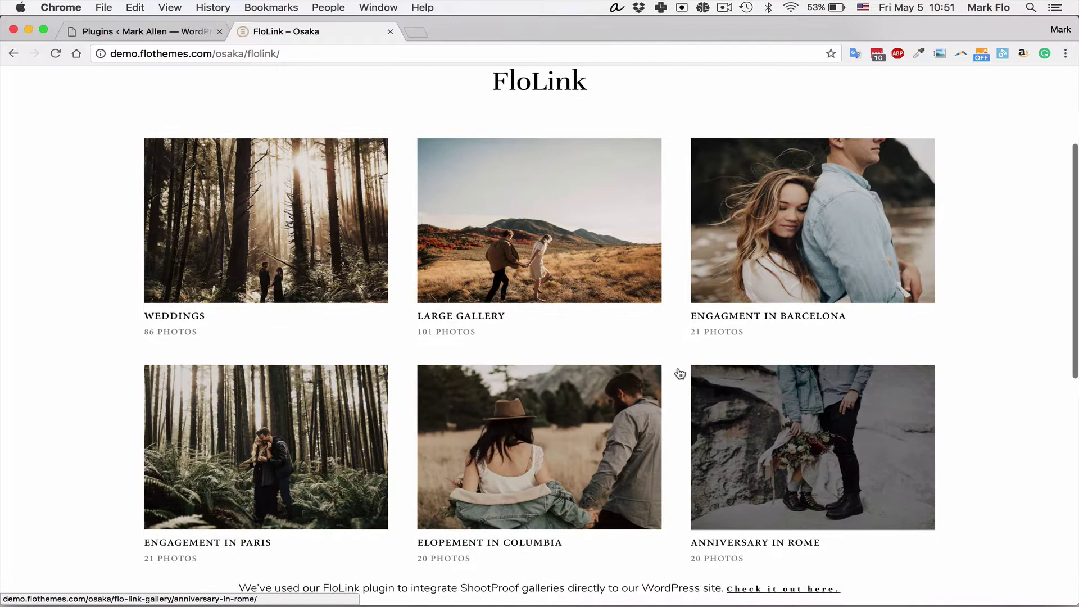
pyautogui.click(778, 273)
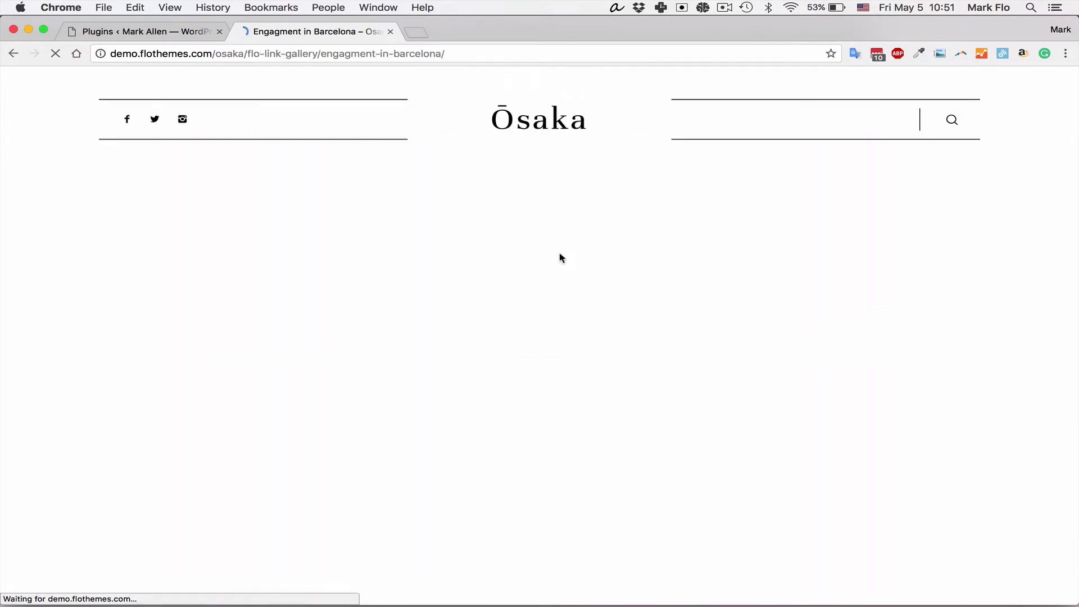
pyautogui.scroll(-2, 561, 254)
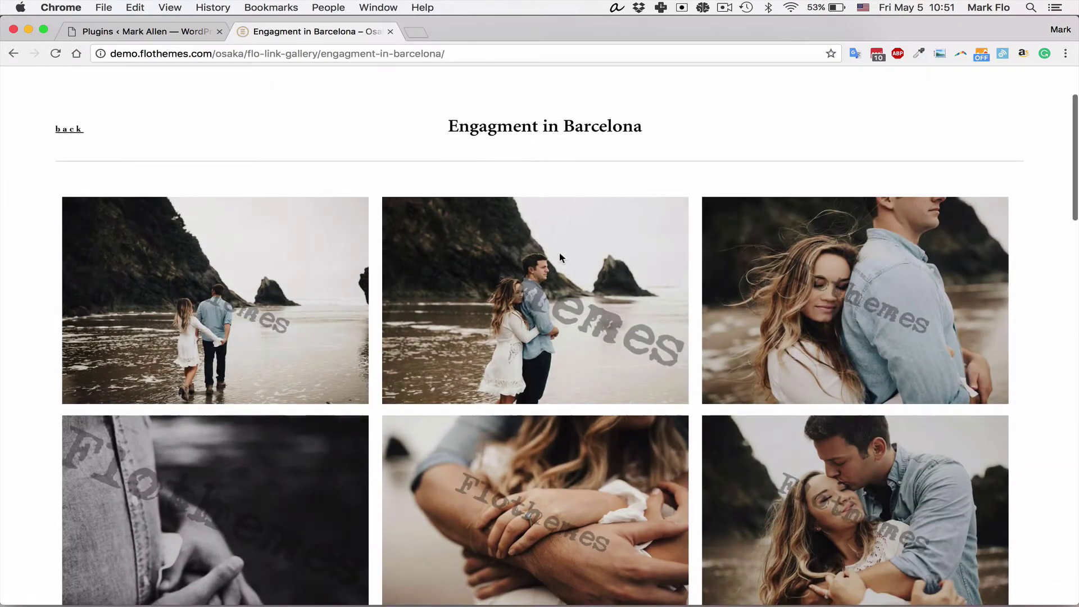
pyautogui.click(547, 320)
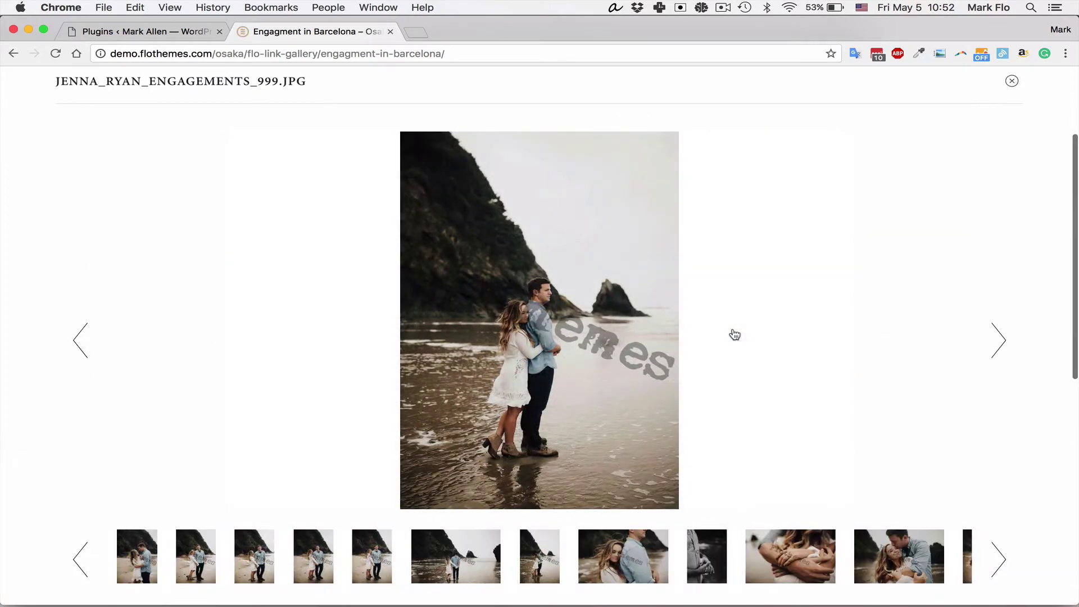
pyautogui.click(1025, 354)
pyautogui.click(1004, 354)
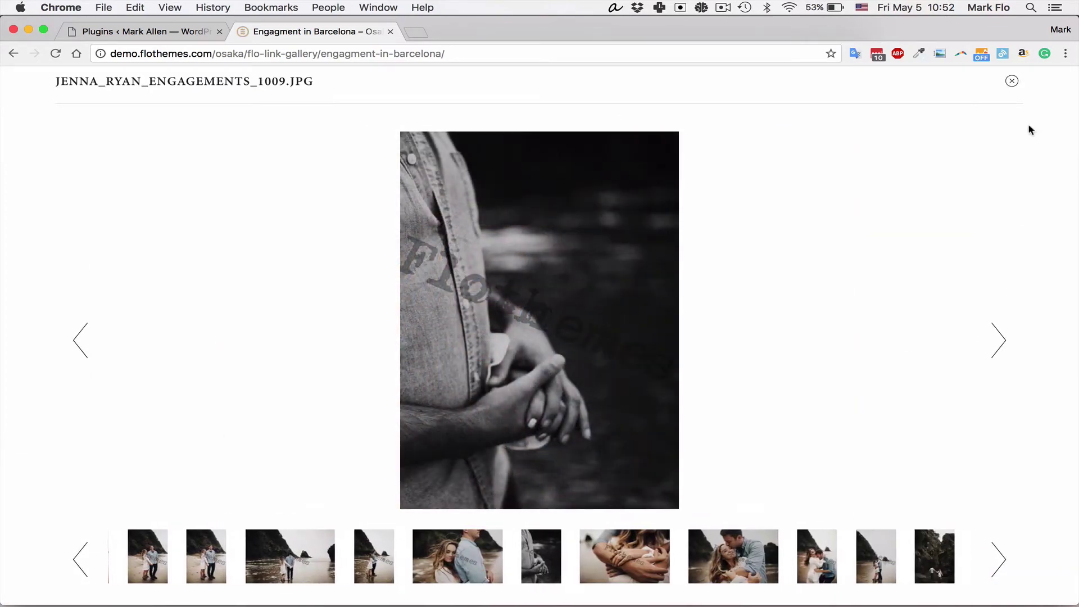
pyautogui.click(1011, 80)
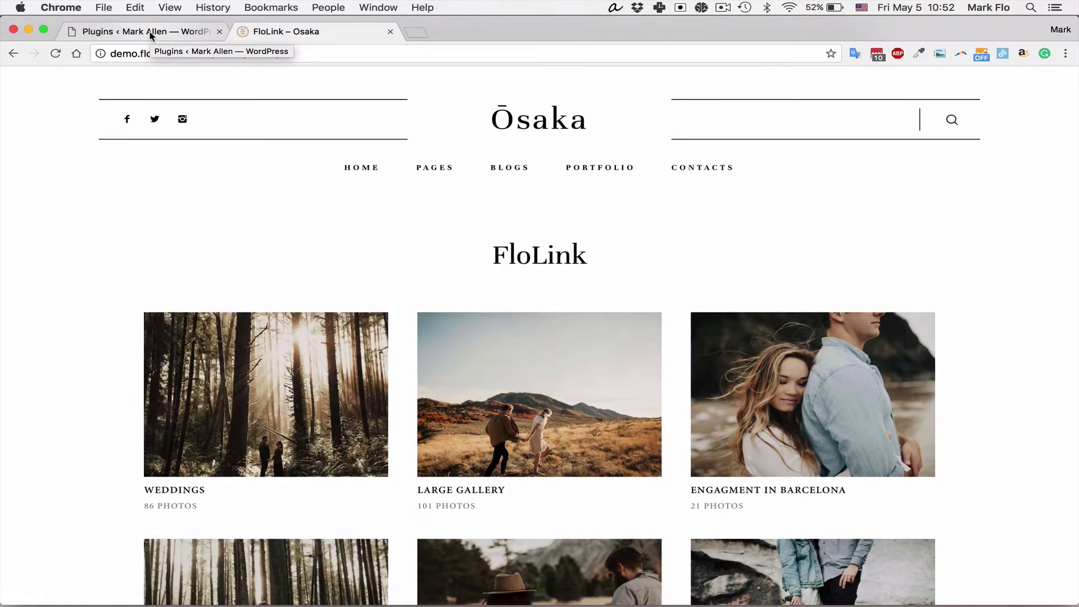
# Step: Confirm FloLink is gone from the installed plugins list and open Add New Plugins
pyautogui.click(151, 36)
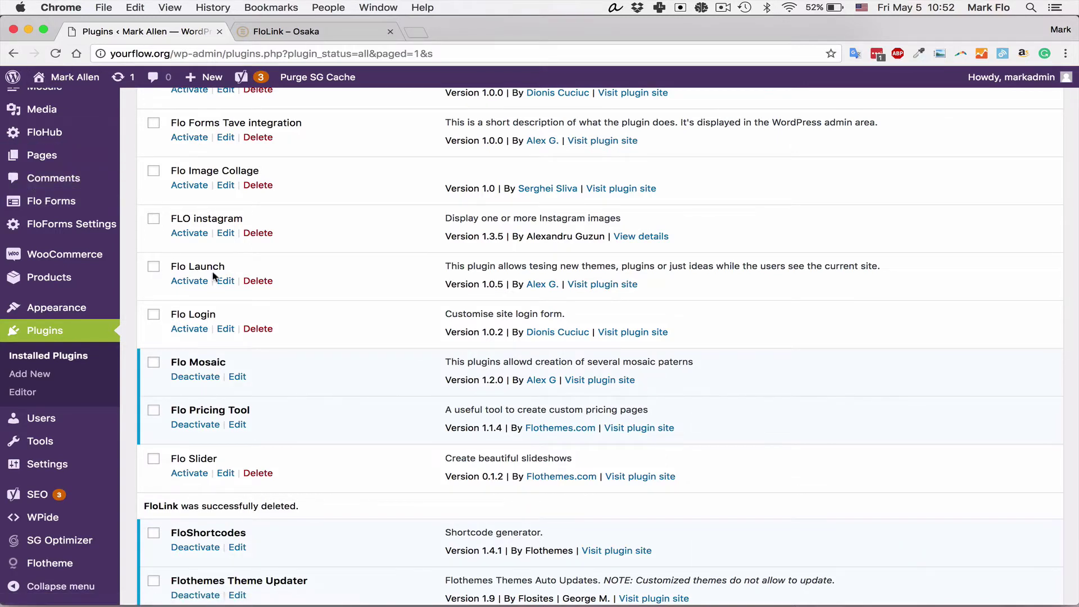
pyautogui.click(54, 333)
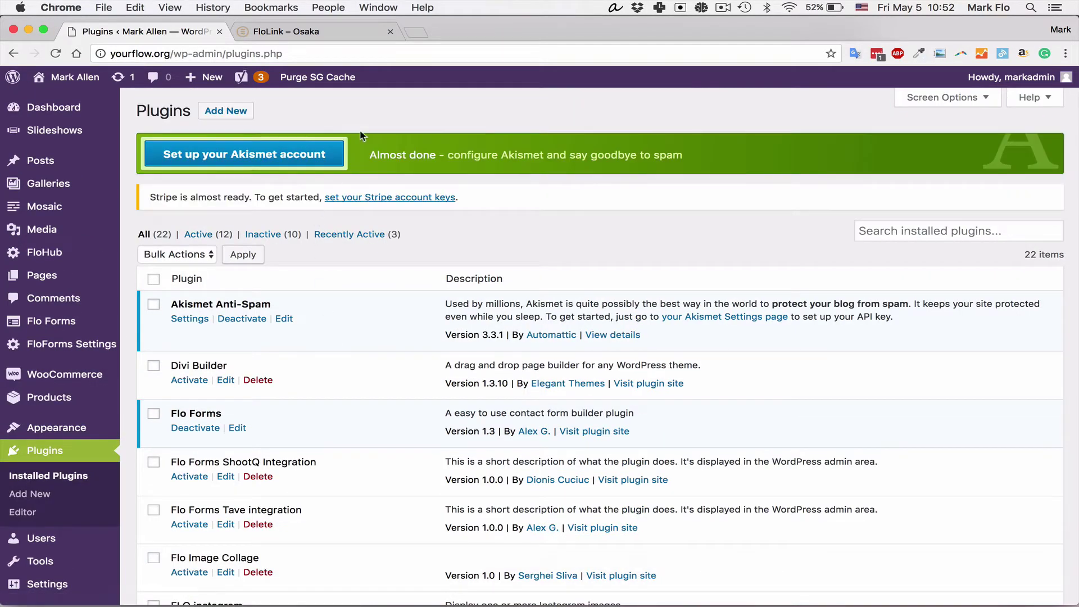
pyautogui.click(233, 117)
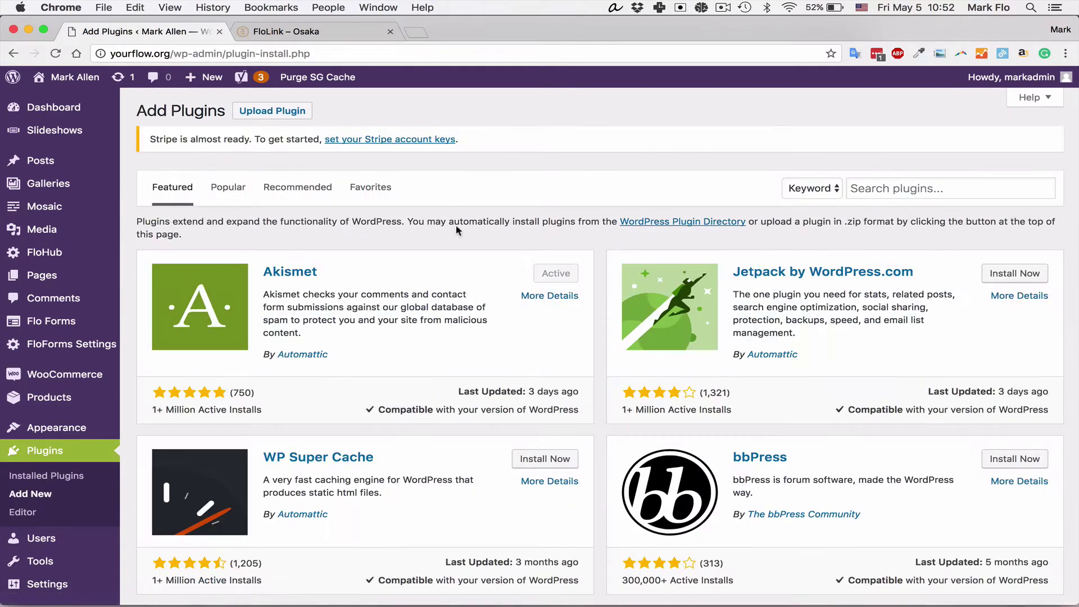
# Step: Choose flo-link.zip from the Desktop in the Upload Plugin form
pyautogui.click(272, 112)
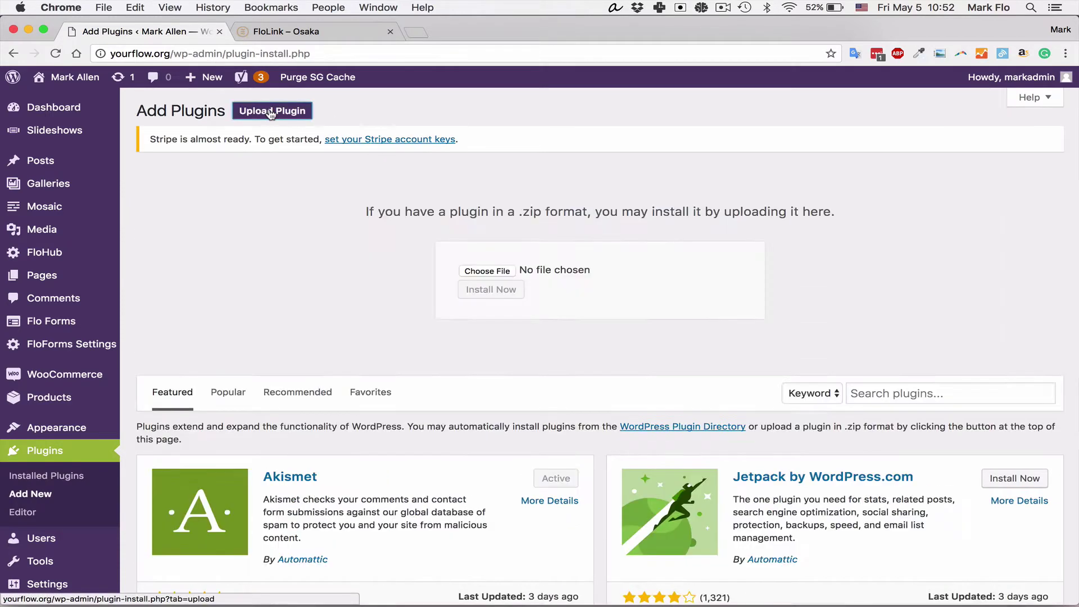
pyautogui.click(487, 271)
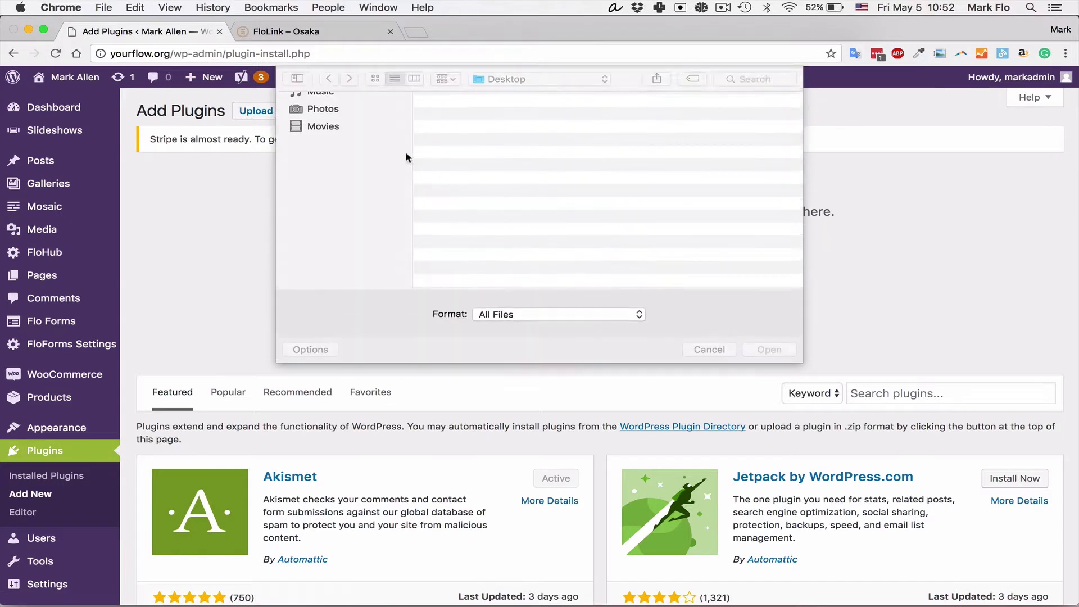
pyautogui.click(338, 187)
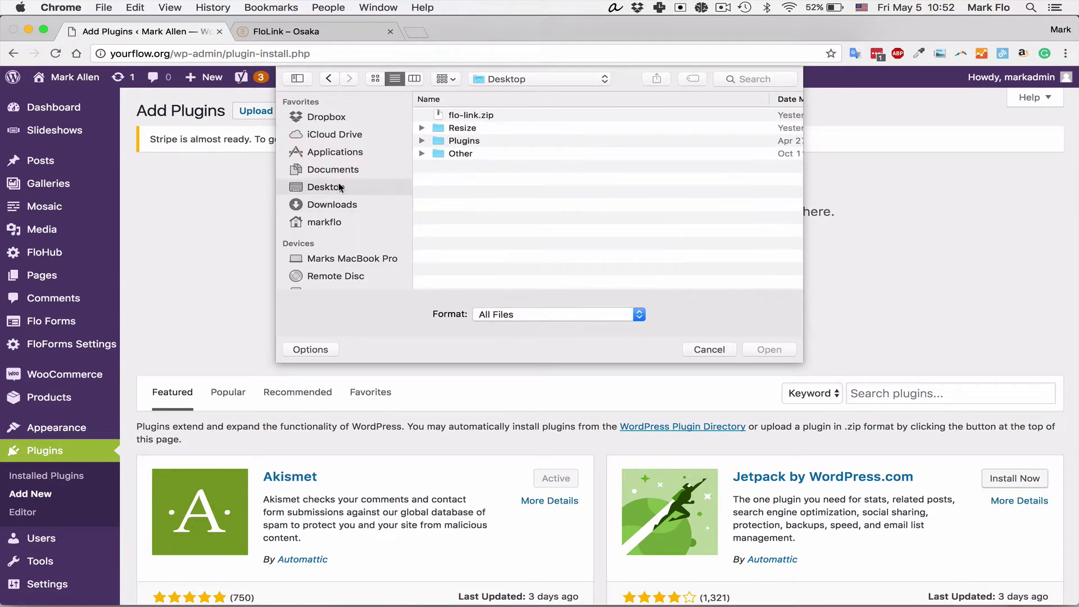
pyautogui.click(487, 116)
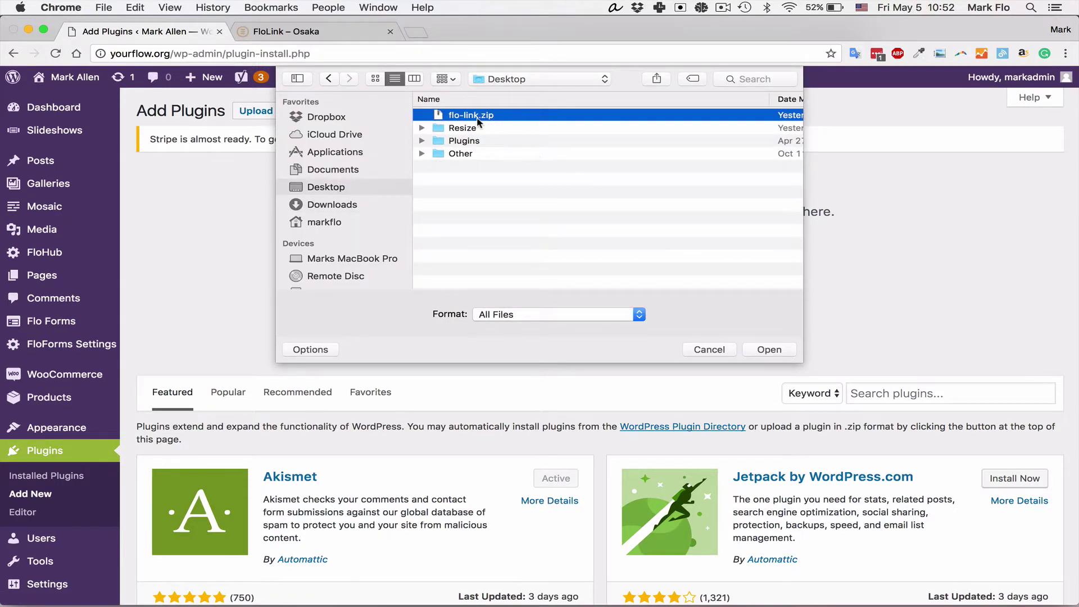
pyautogui.click(769, 350)
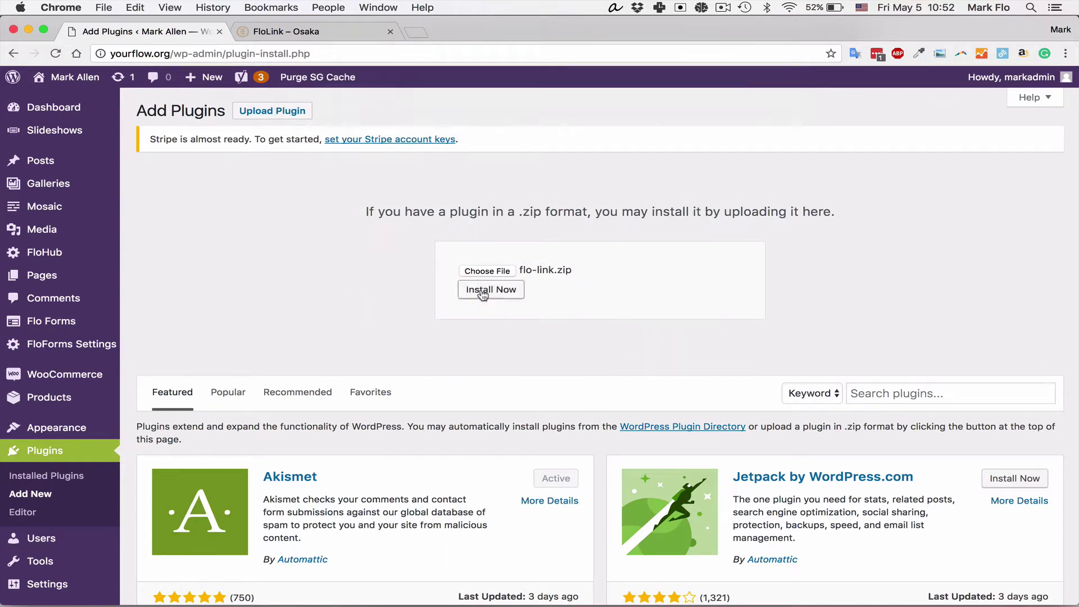
# Step: Install the uploaded flo-link.zip, activate FloLink, and close the FloLink – Osaka tab
pyautogui.click(483, 290)
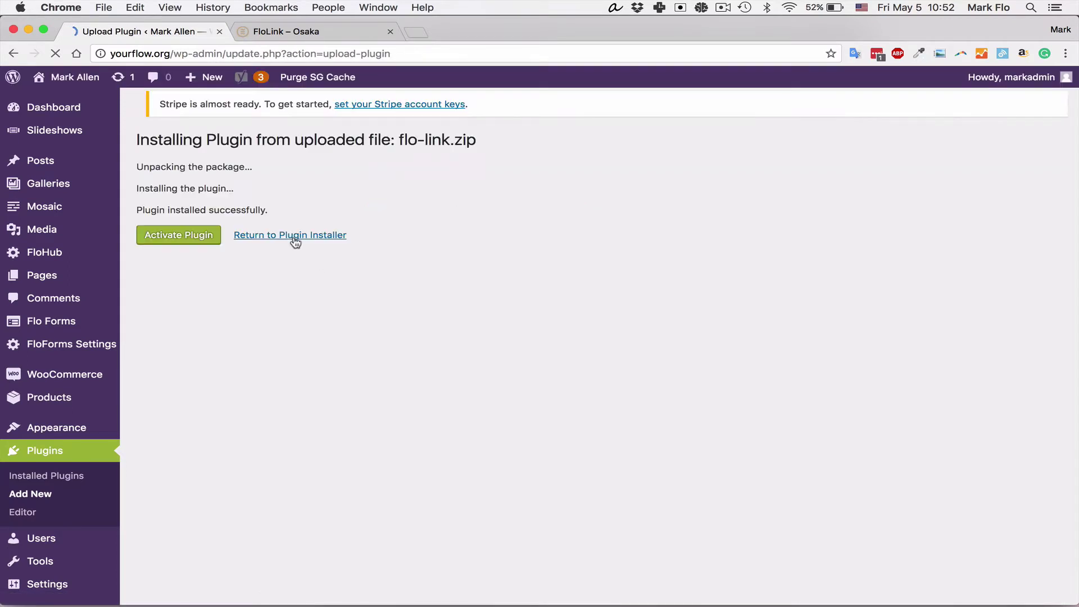
pyautogui.click(172, 242)
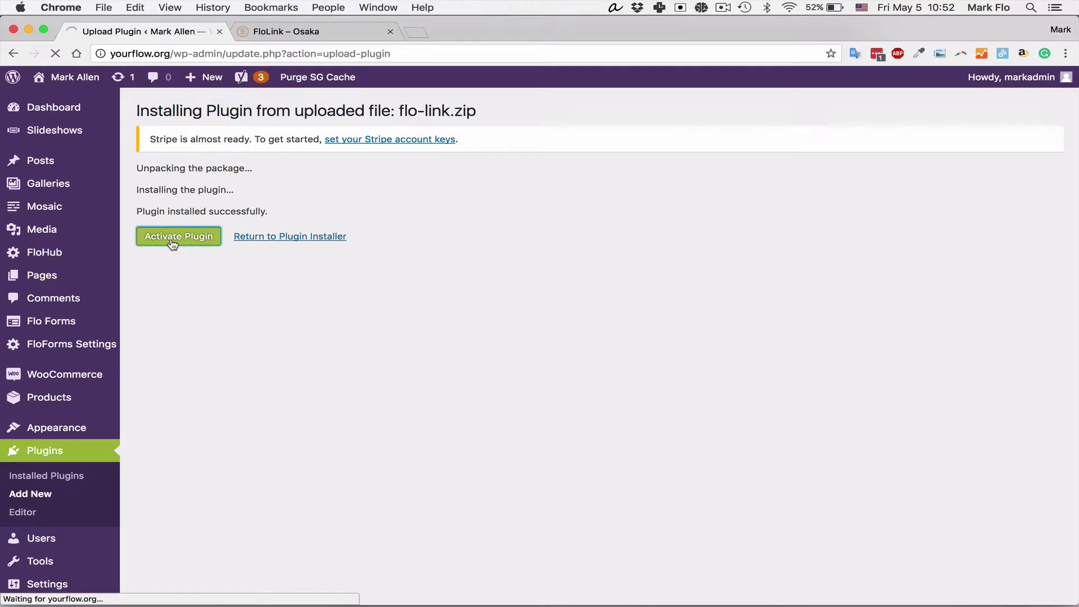
pyautogui.click(390, 31)
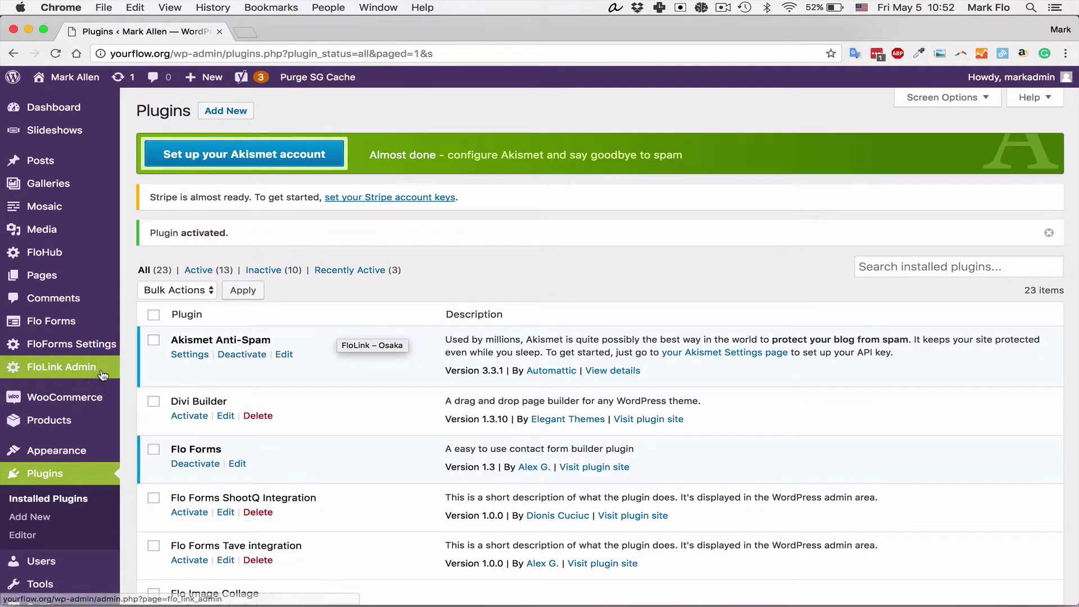
# Step: Open the FloLink Admin settings from the WordPress sidebar
pyautogui.click(48, 368)
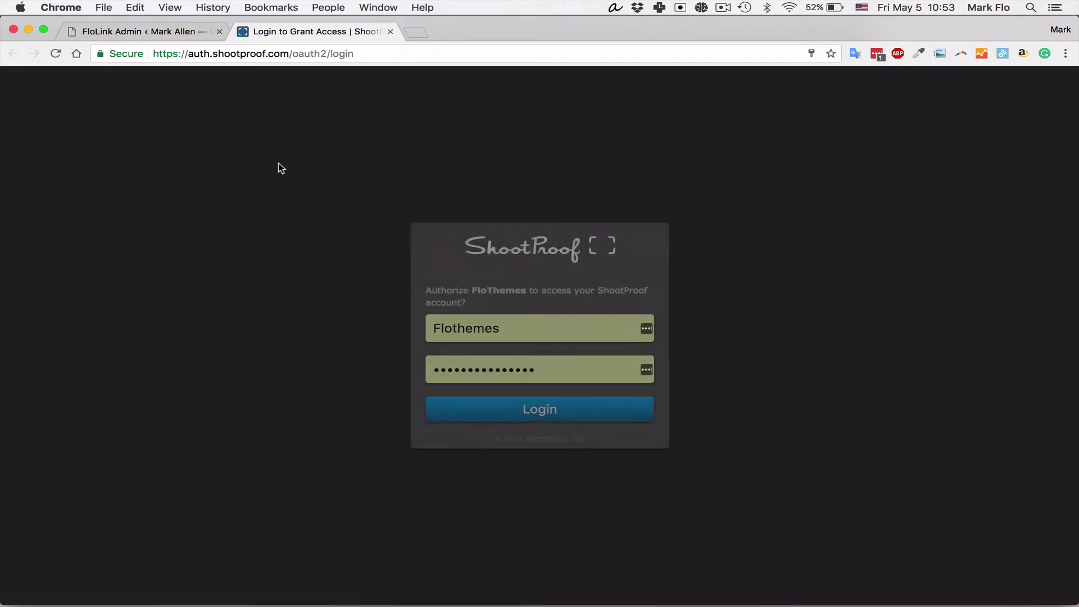
# Step: Log in to ShootProof with the saved account credentials, authorize FloThemes, and select the issued code
pyautogui.moveTo(502, 328); pyautogui.dragTo(420, 325)
pyautogui.write('m')
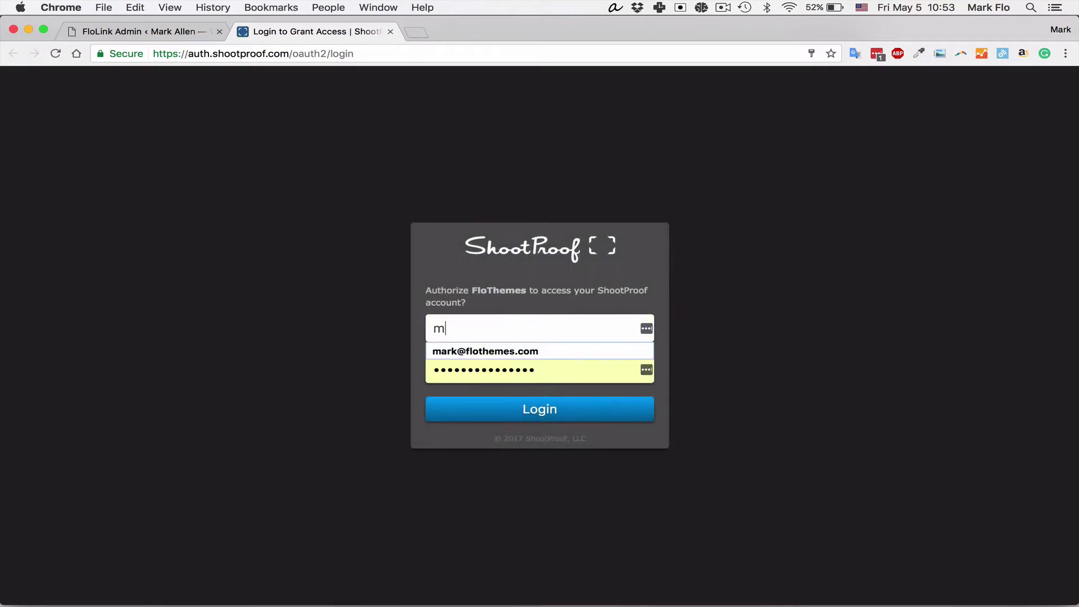
pyautogui.write('ar')
pyautogui.click(438, 351)
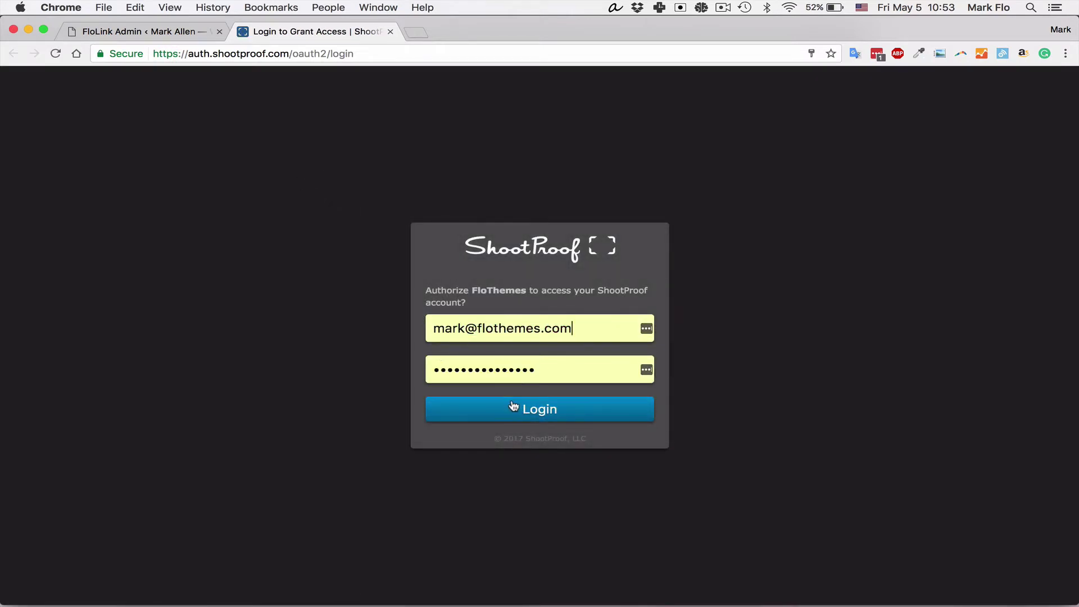
pyautogui.click(537, 412)
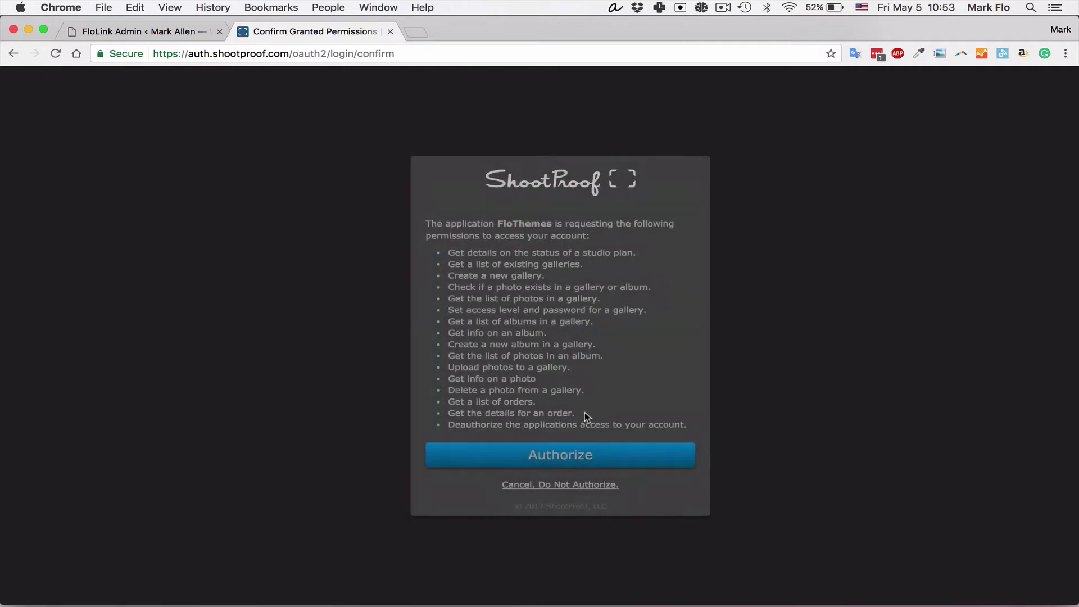
pyautogui.click(576, 455)
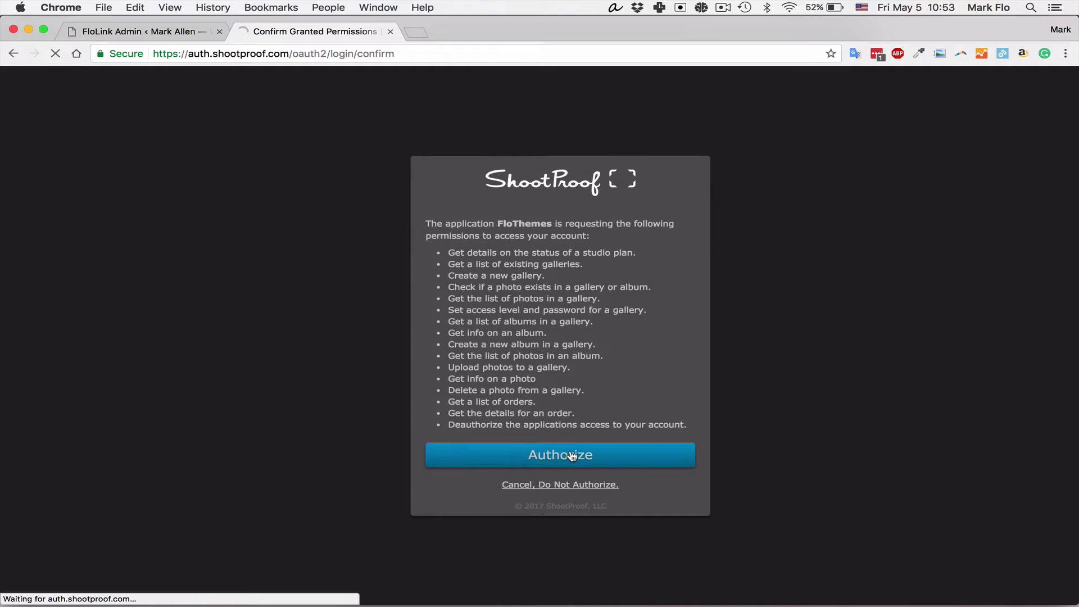
pyautogui.doubleClick(605, 354)
pyautogui.press('super+c')
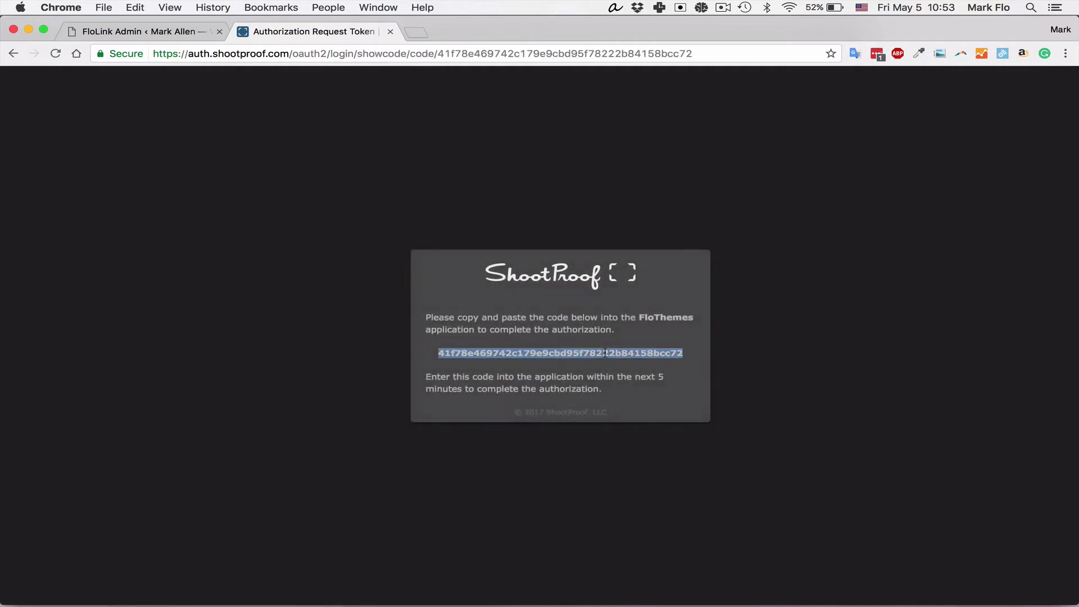
# Step: Paste the authorization code into FloLink's Code field, verify it, and continue to Link Your Galleries
pyautogui.click(163, 31)
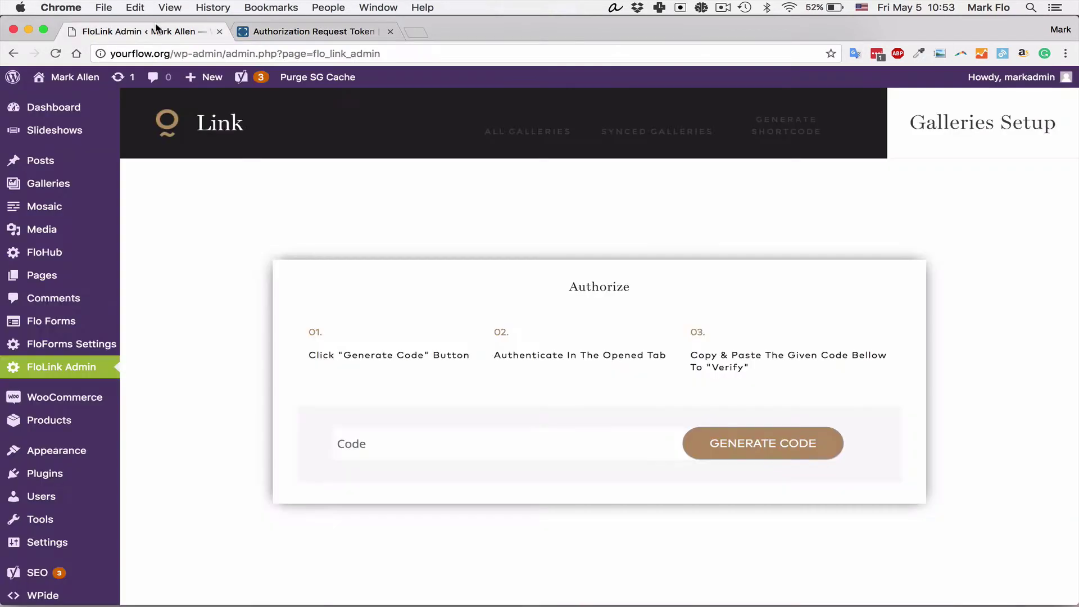
pyautogui.press('super+v')
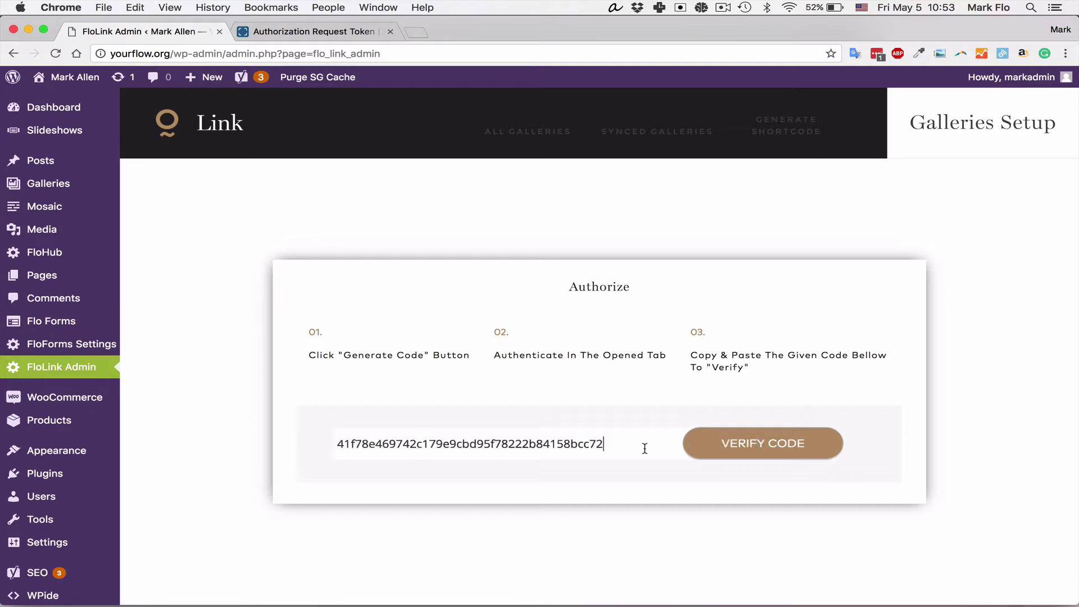
pyautogui.click(769, 450)
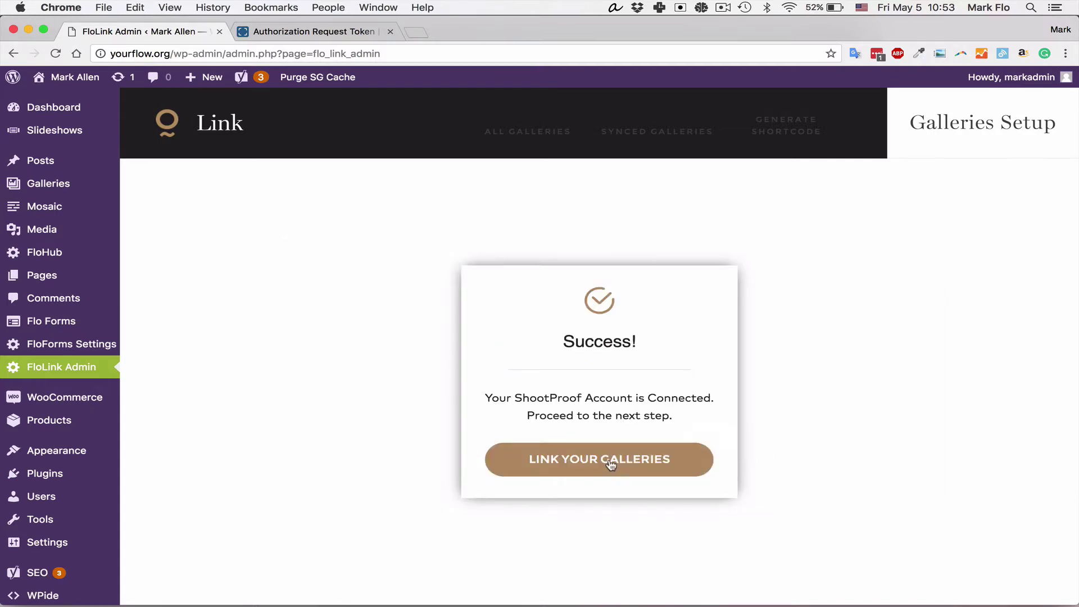
pyautogui.click(609, 462)
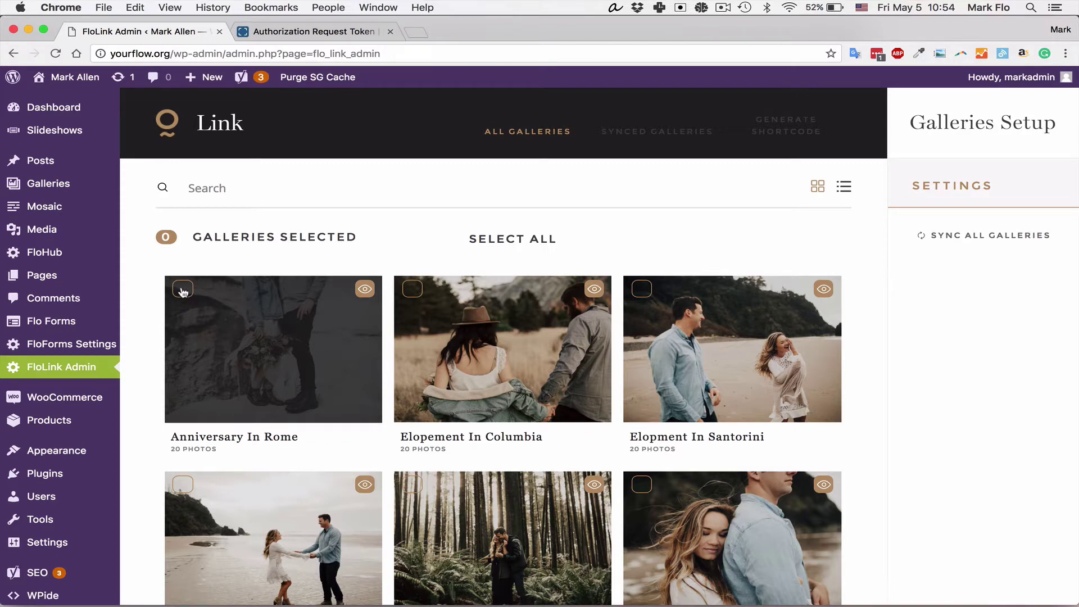
pyautogui.scroll(-5, 1001, 364)
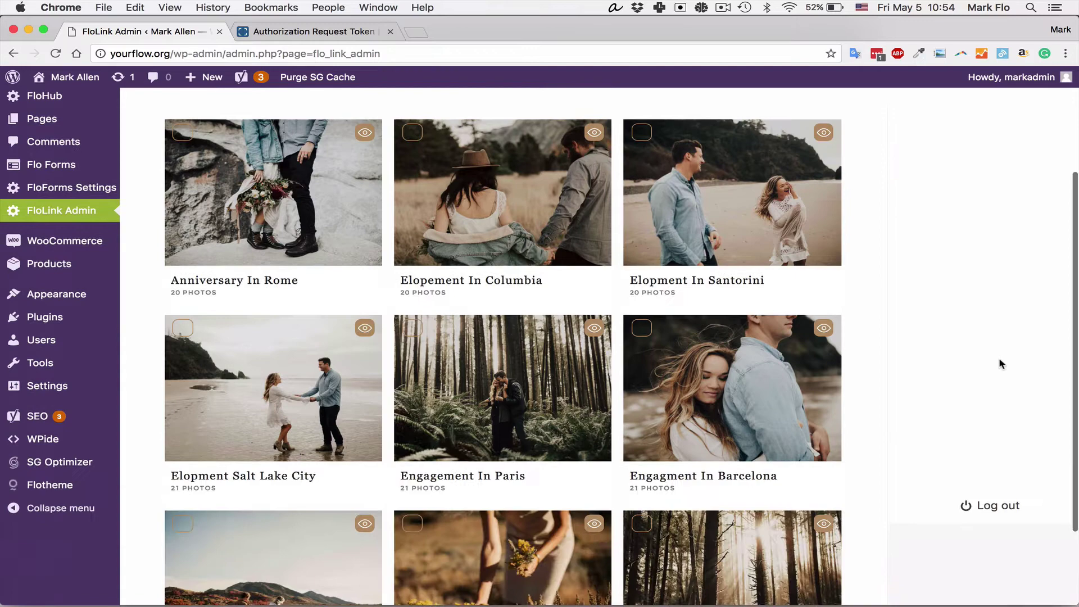
pyautogui.scroll(3, 1001, 366)
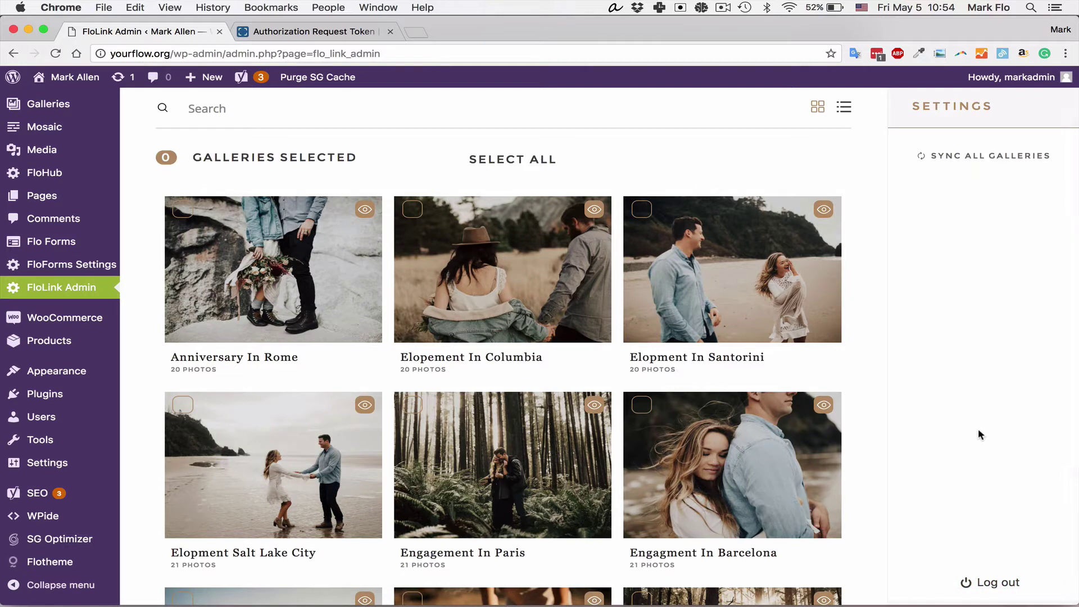
pyautogui.scroll(3, 979, 434)
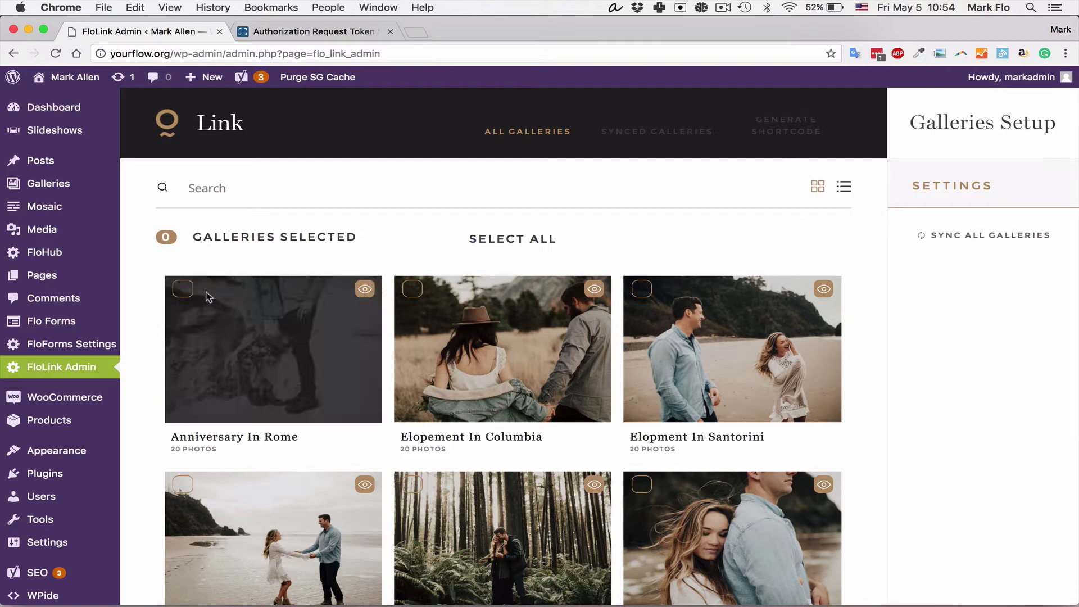
# Step: Select all nine galleries with SELECT ALL, making sure Wedding In Mexico is checked
pyautogui.click(490, 242)
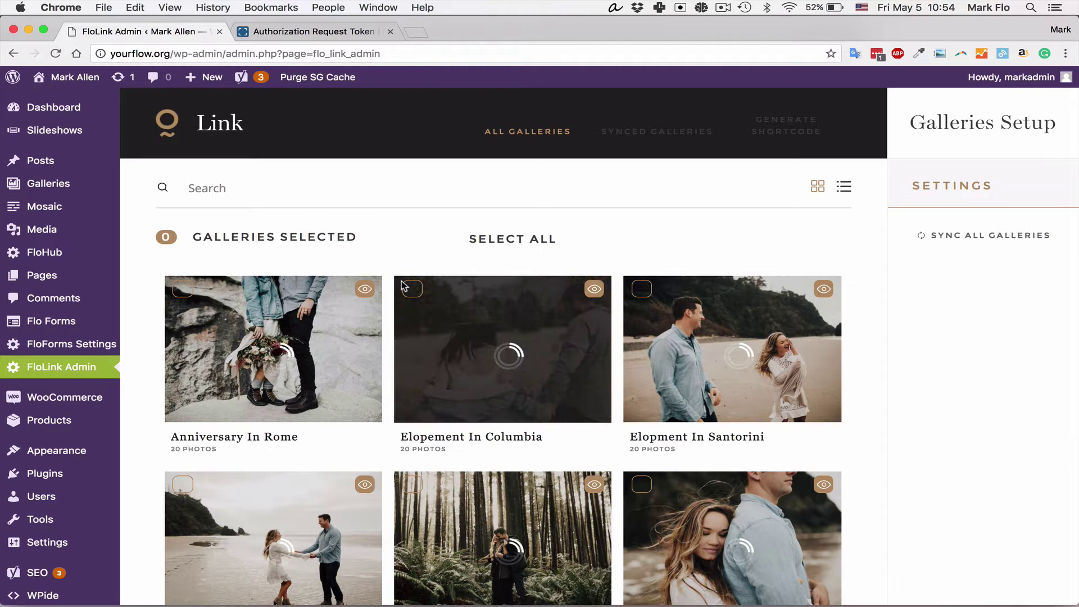
pyautogui.scroll(-3, 405, 414)
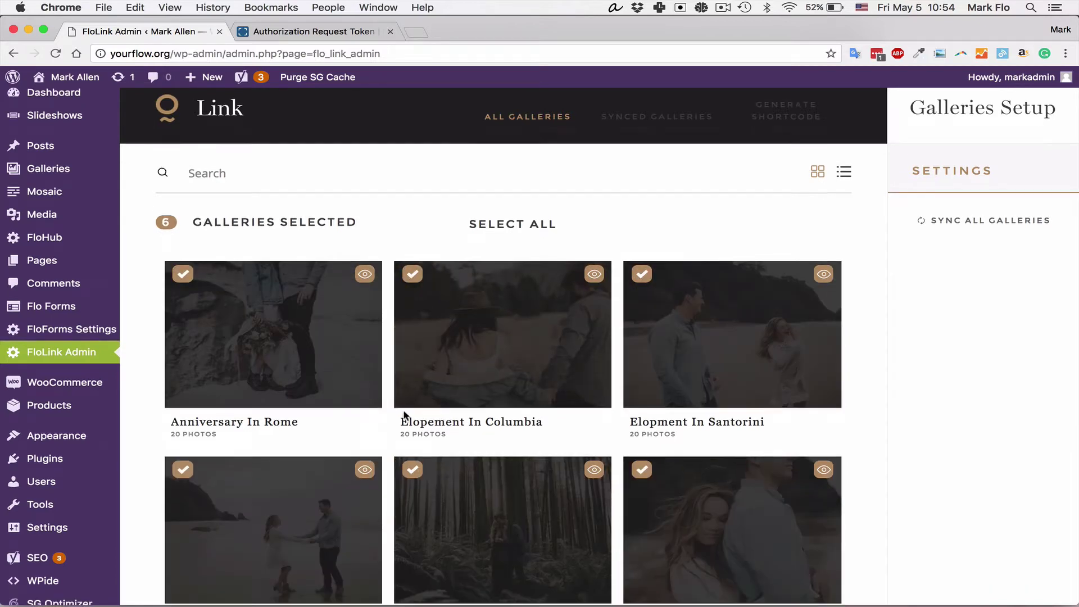
pyautogui.scroll(-2, 404, 415)
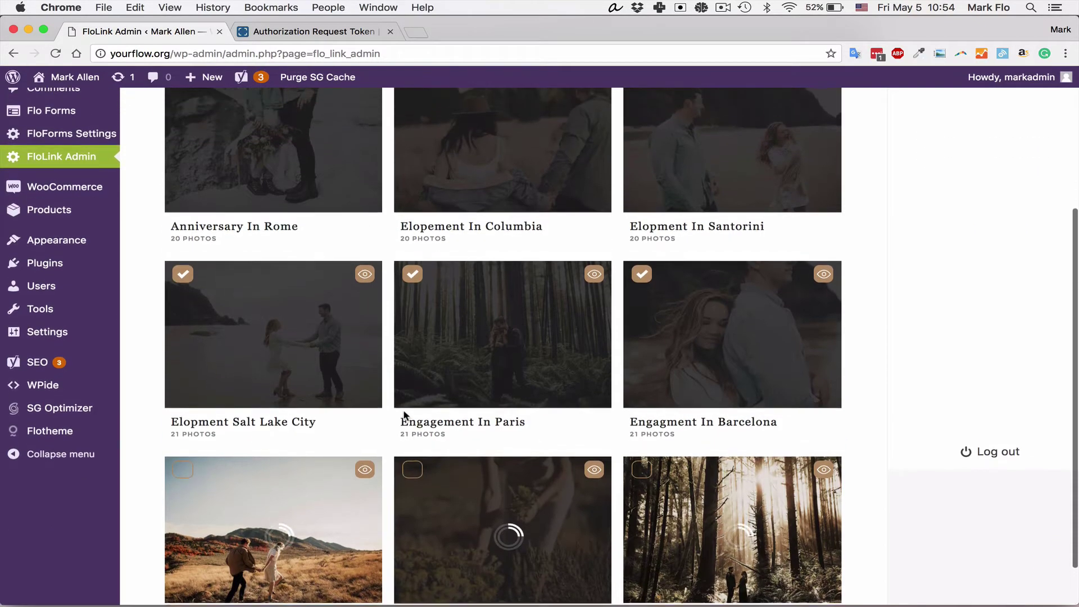
pyautogui.click(406, 416)
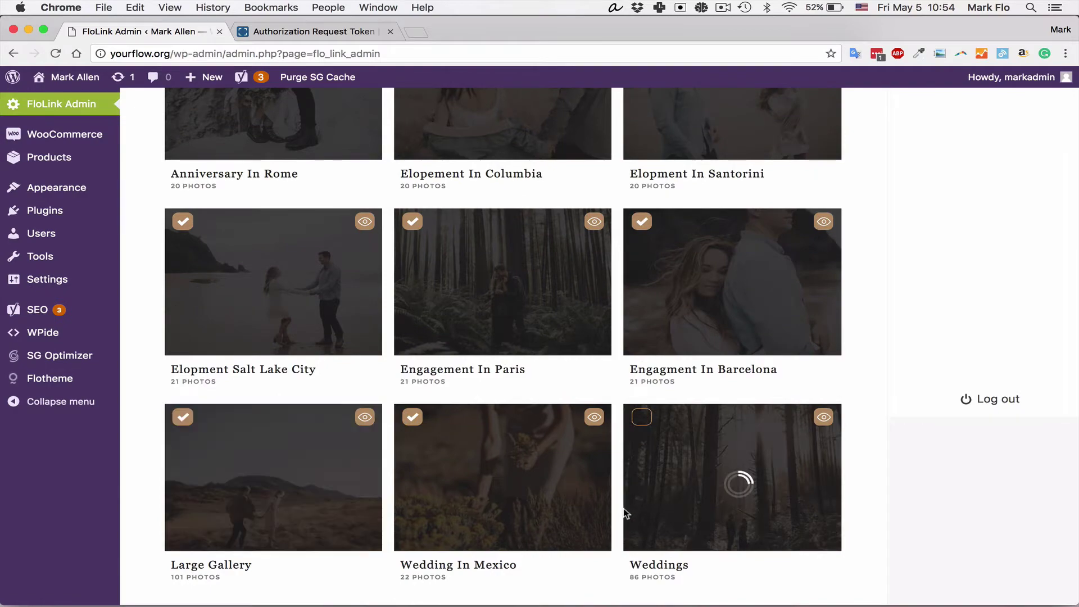
pyautogui.scroll(5, 618, 506)
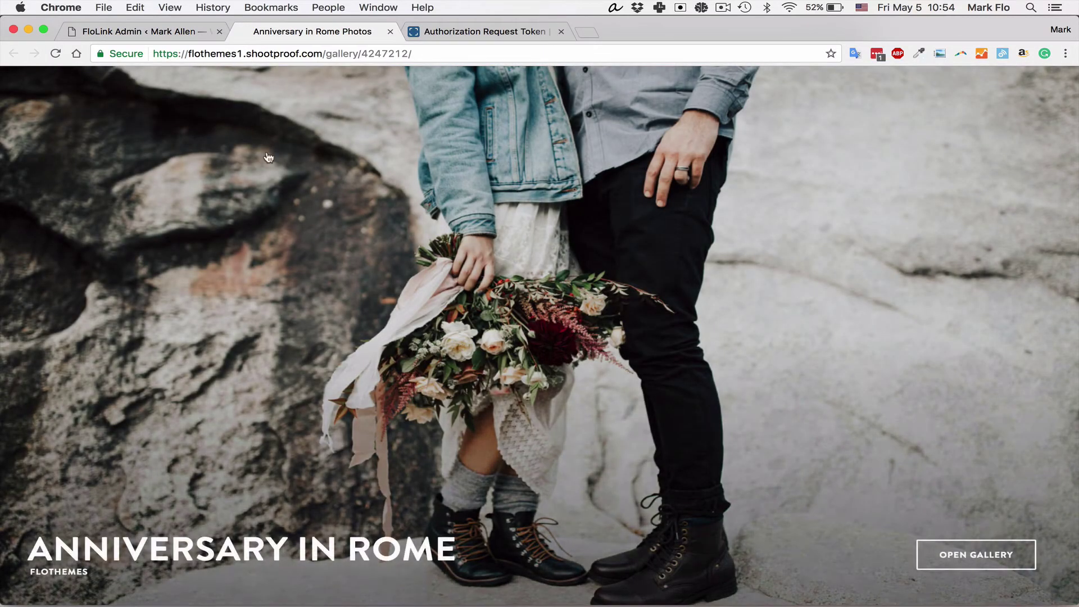
pyautogui.click(390, 31)
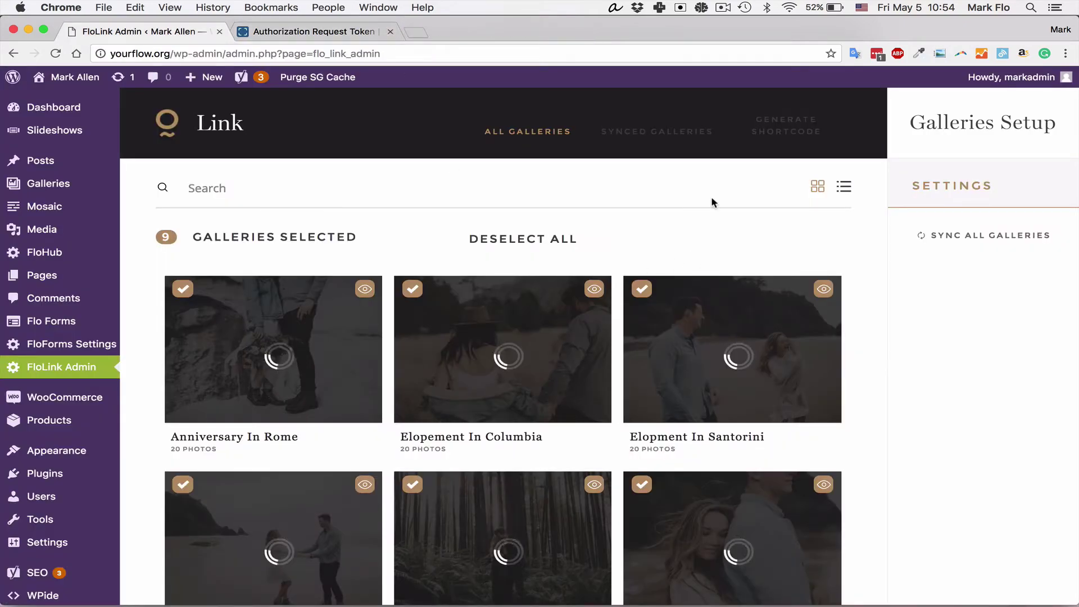
# Step: Finish syncing and review the Synced Galleries list, including Weddings (86 photos) and Large Gallery (101 photos)
pyautogui.click(622, 248)
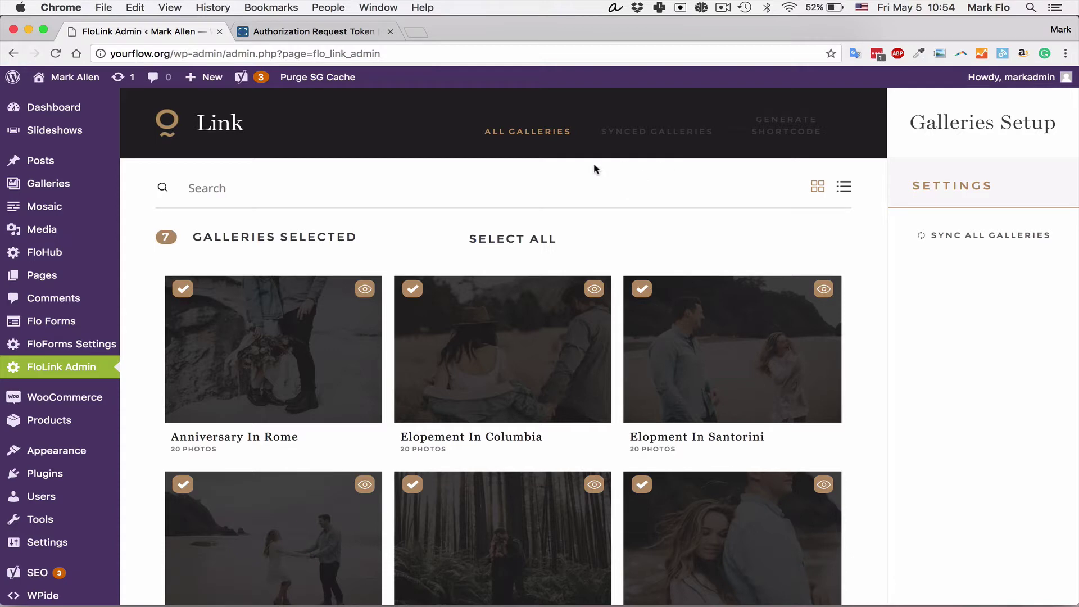
pyautogui.click(675, 131)
pyautogui.scroll(-5, 603, 262)
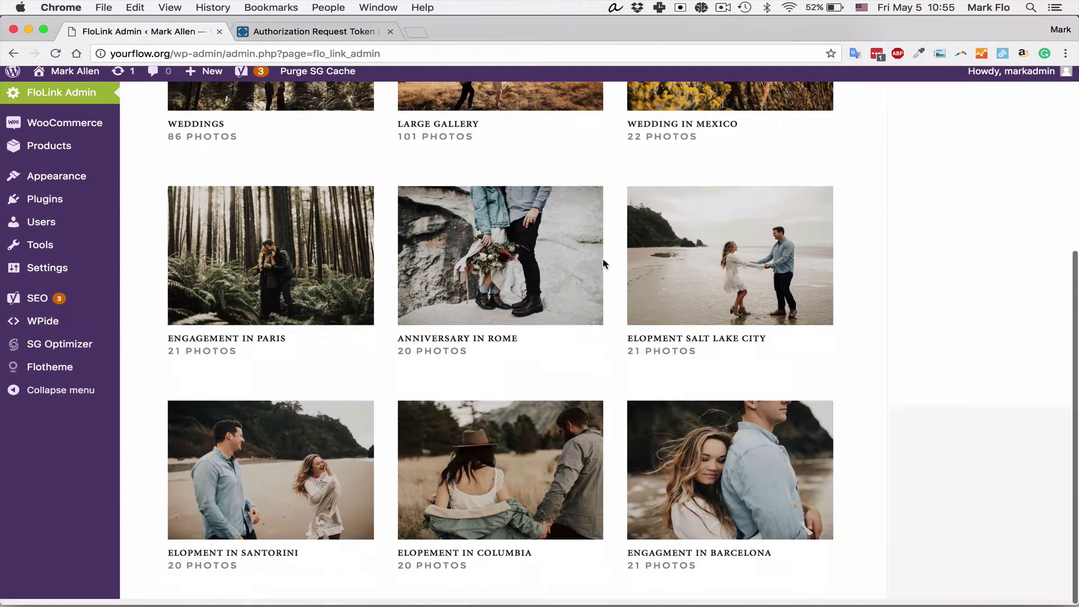
pyautogui.scroll(5, 603, 258)
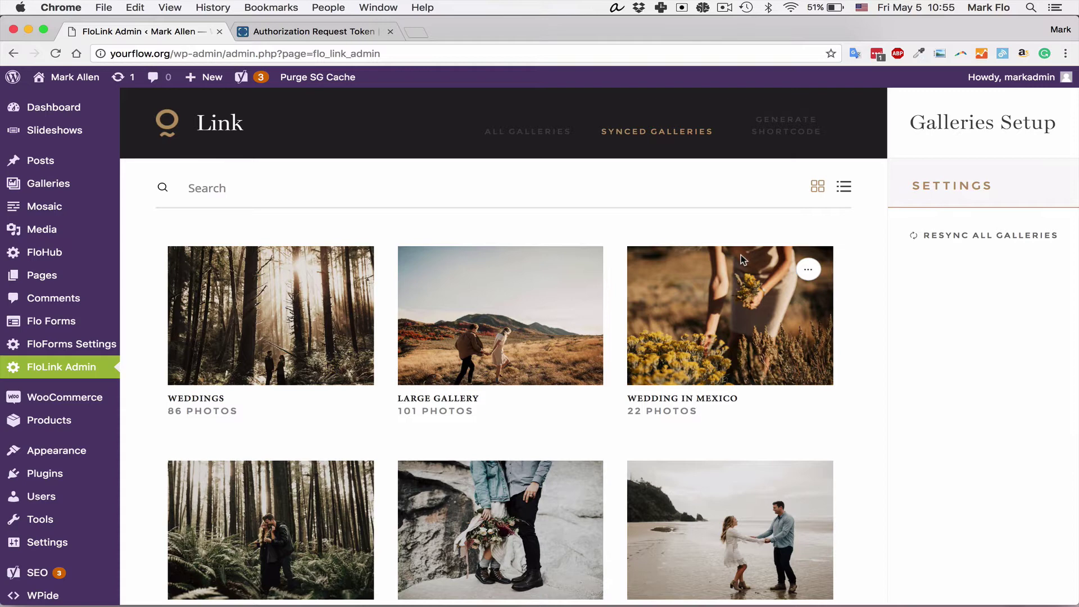
pyautogui.click(351, 270)
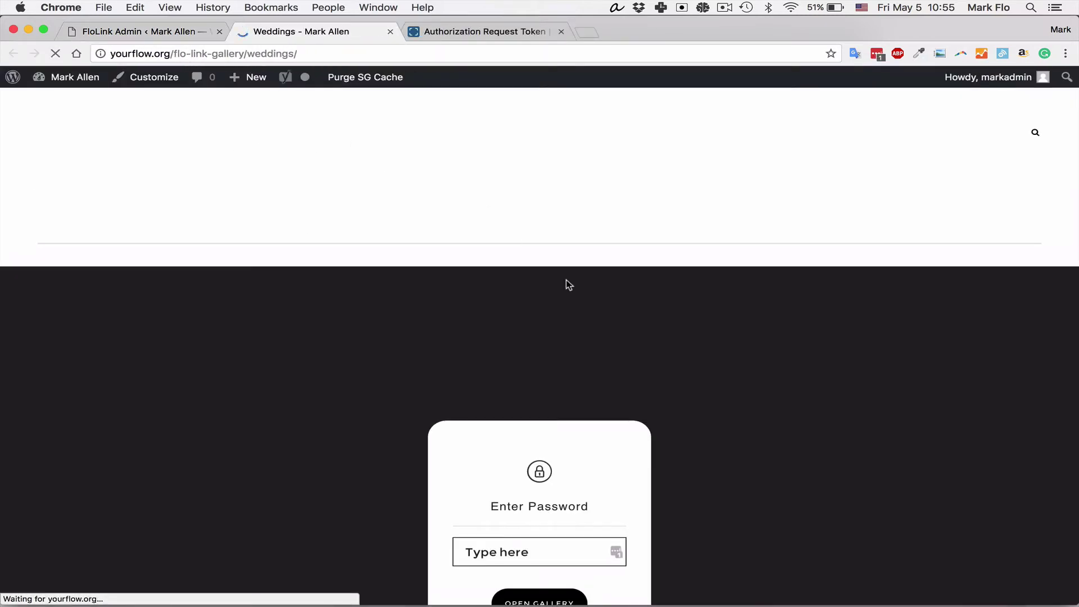
pyautogui.scroll(-2, 565, 301)
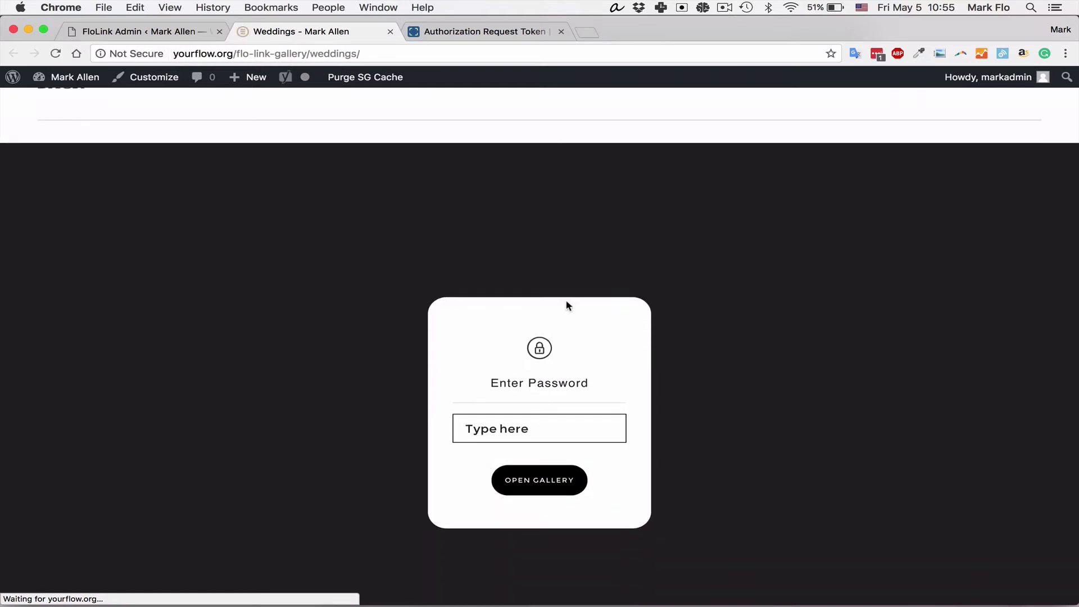
pyautogui.click(524, 431)
pyautogui.write('*****')
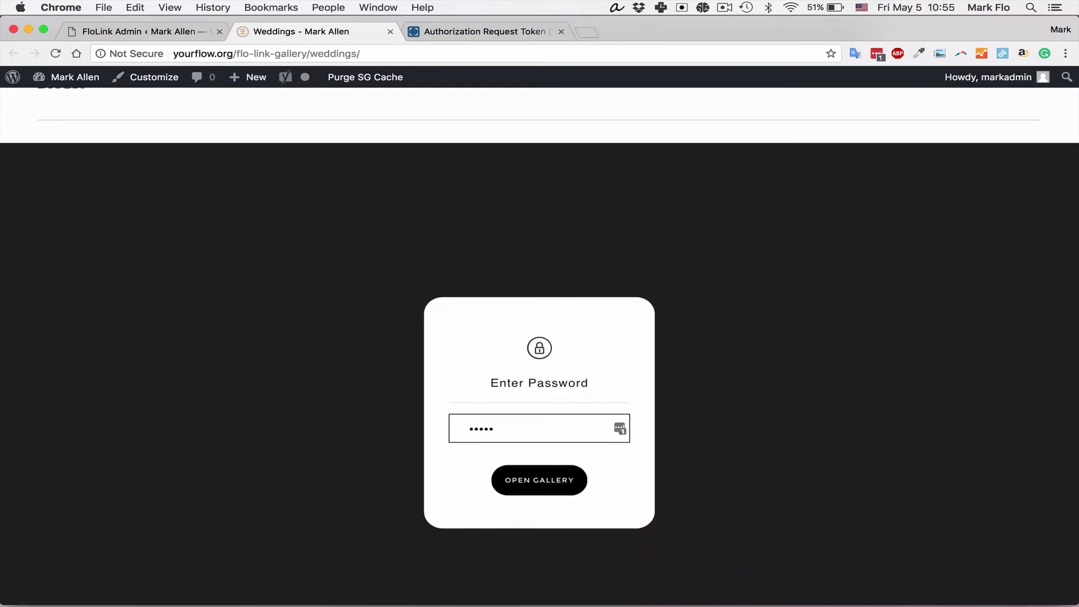
pyautogui.write('****')
pyautogui.click(536, 475)
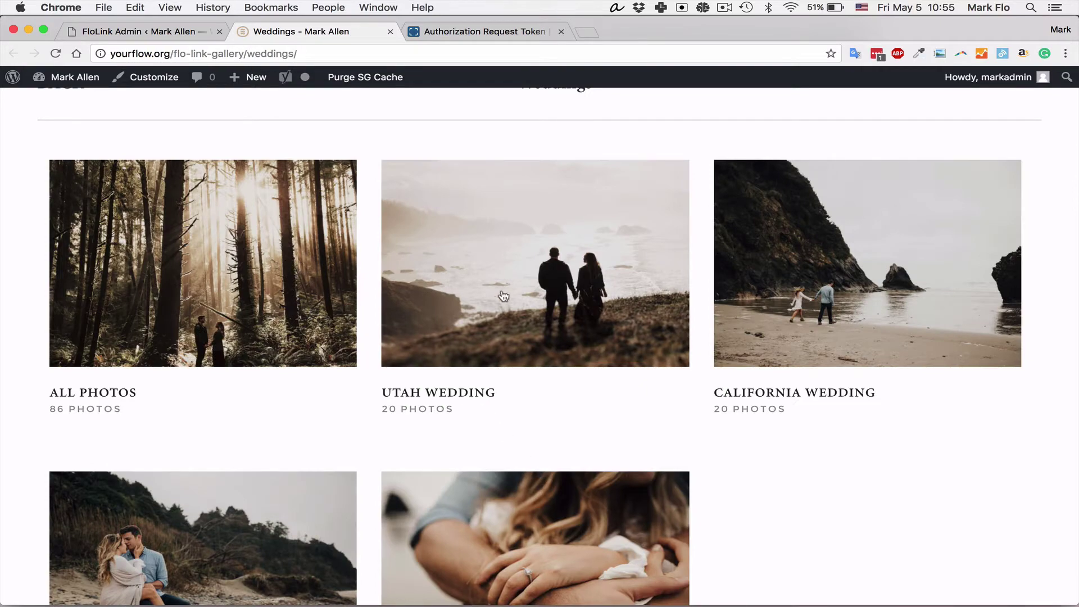
pyautogui.click(794, 301)
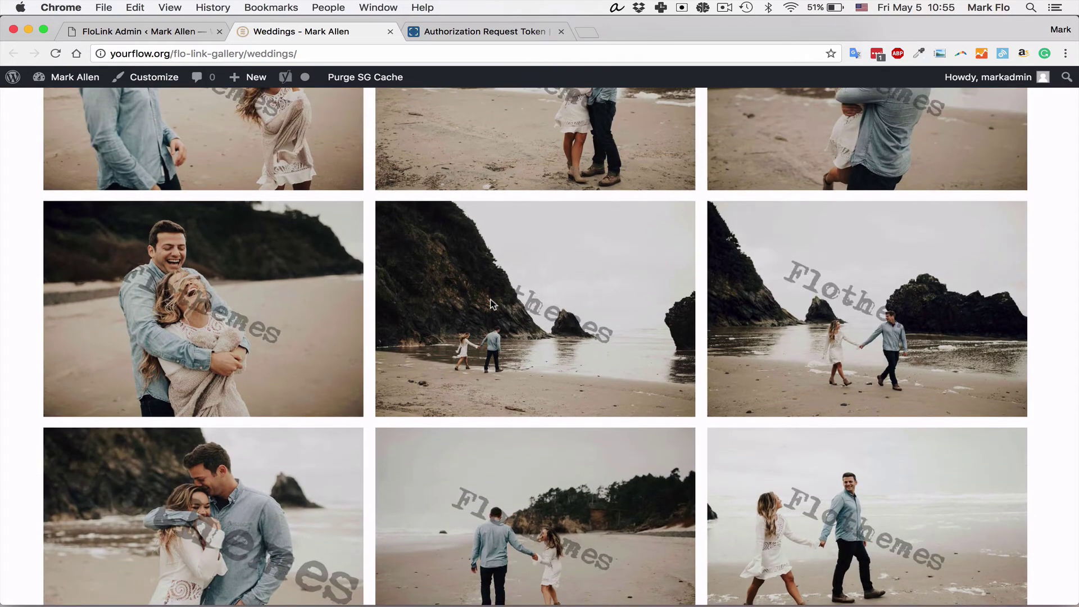
pyautogui.click(390, 32)
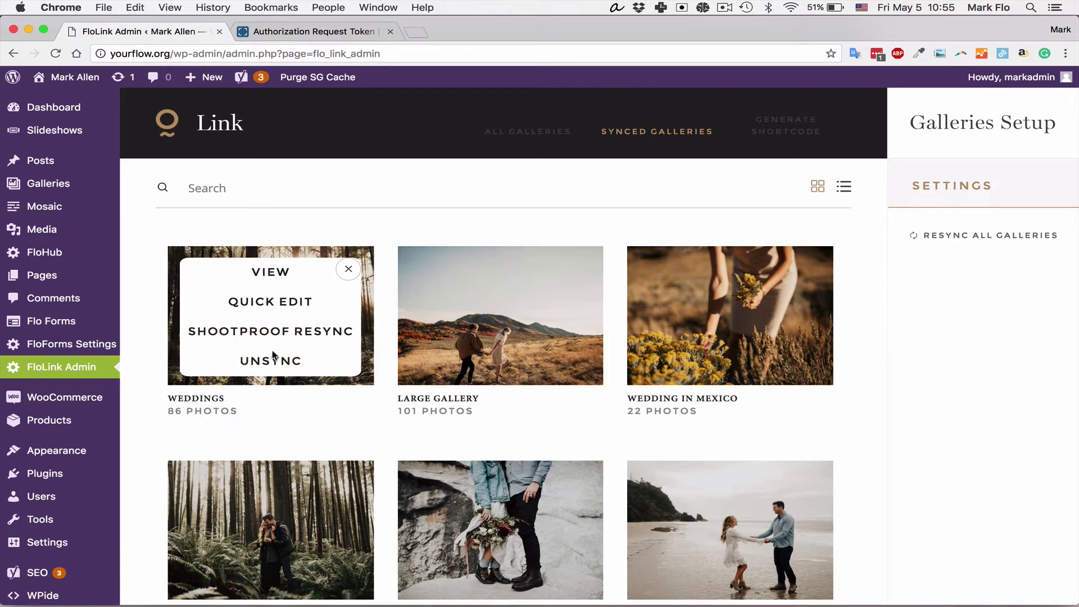
pyautogui.click(291, 308)
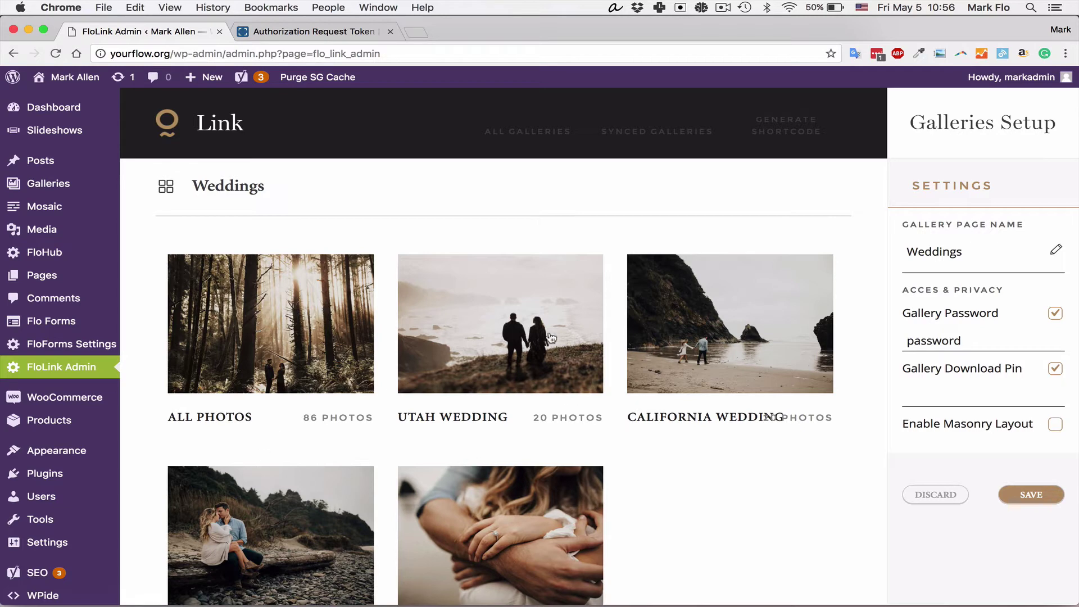
pyautogui.click(525, 336)
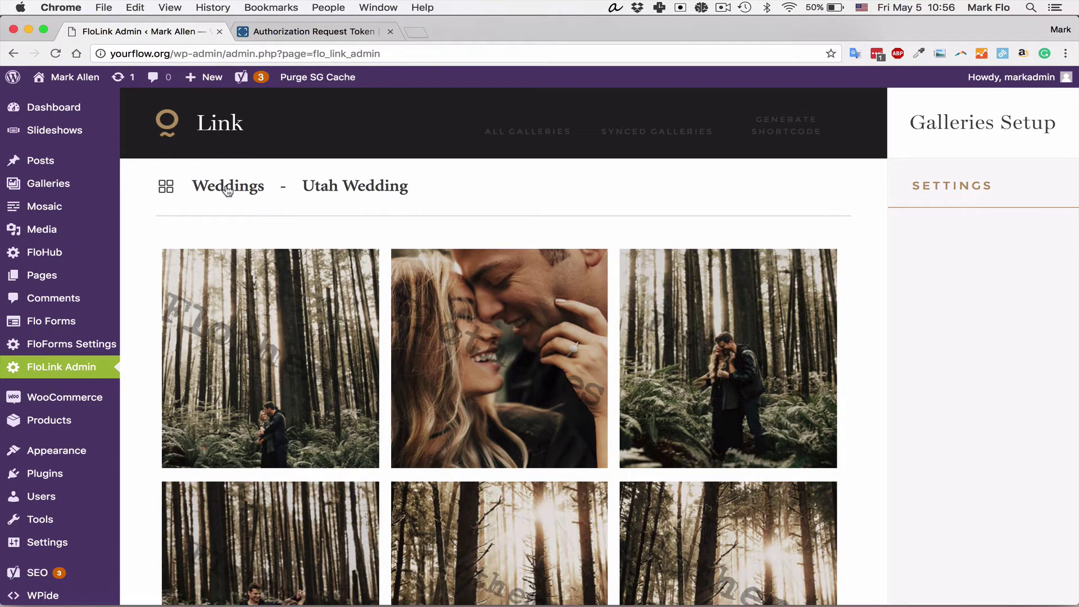
pyautogui.click(166, 187)
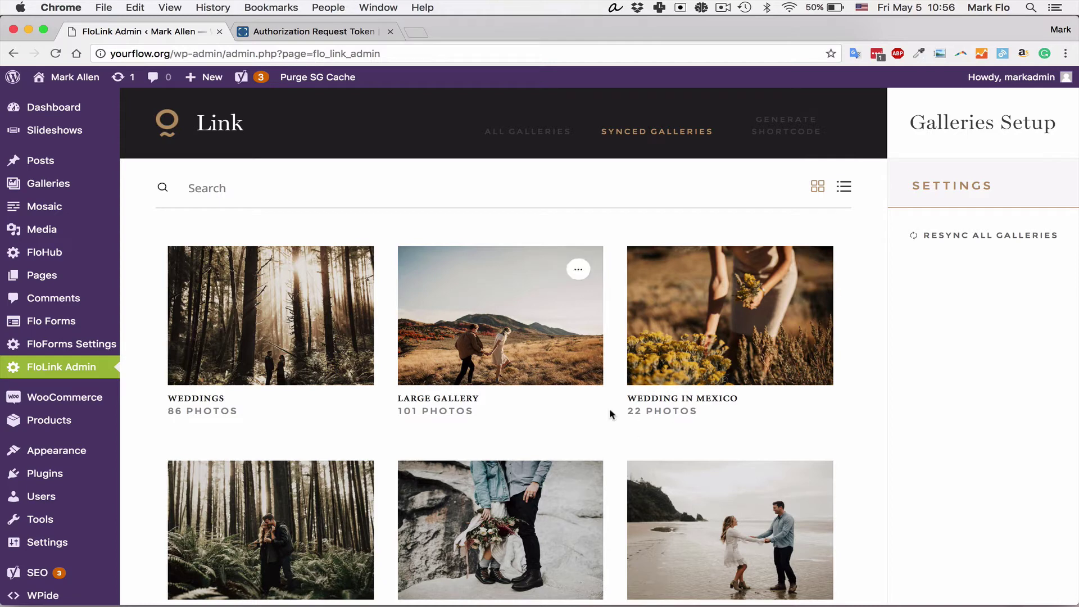
# Step: In Wedding in Mexico's Quick Edit, leave password off, disable the download pin, enable masonry, save
pyautogui.click(808, 270)
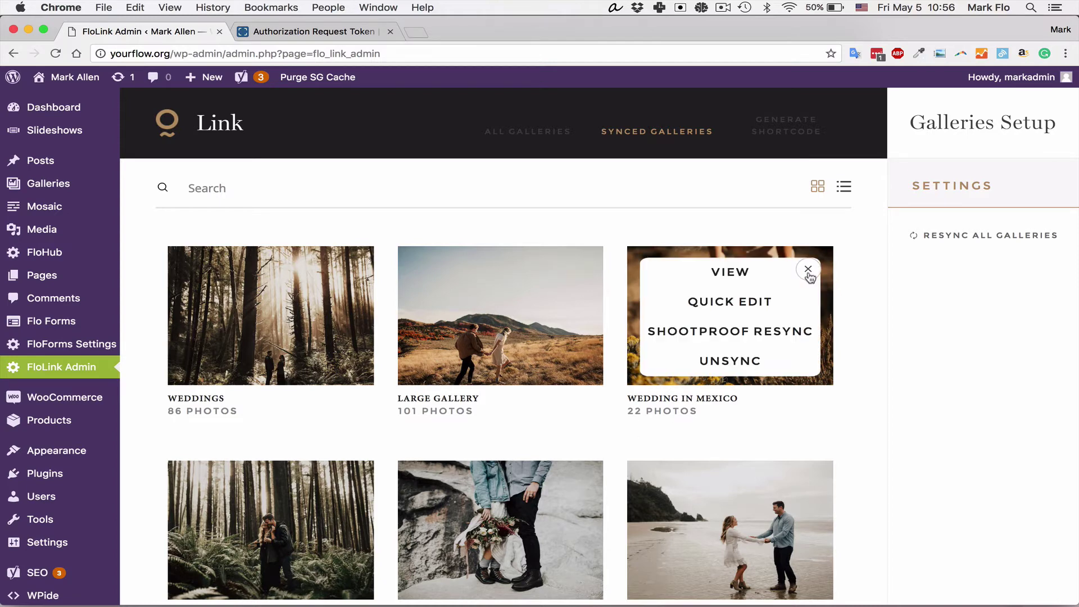
pyautogui.click(734, 302)
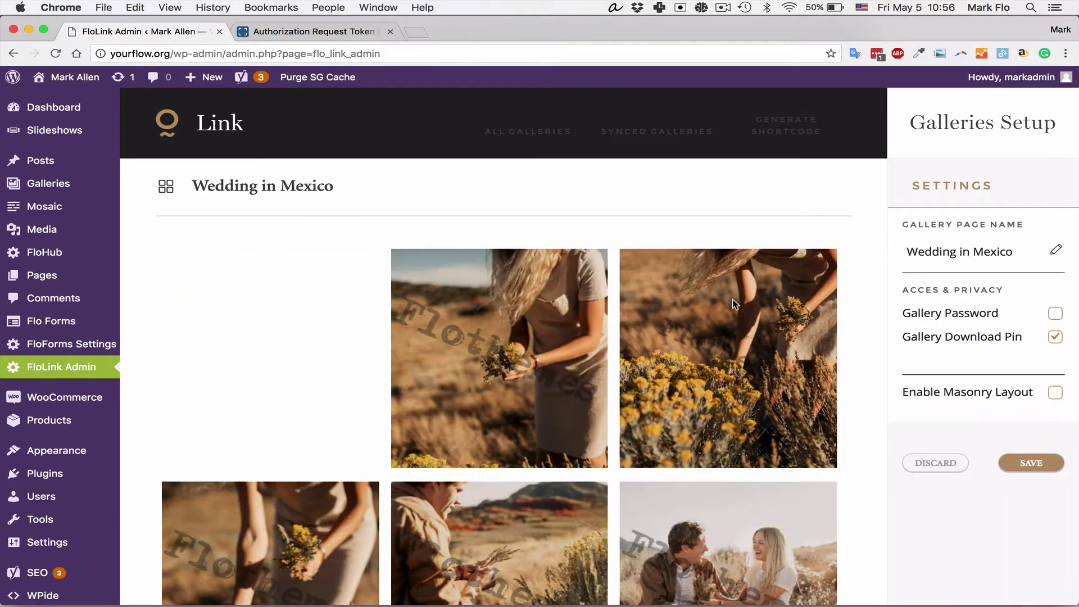
pyautogui.click(1056, 313)
pyautogui.click(1057, 313)
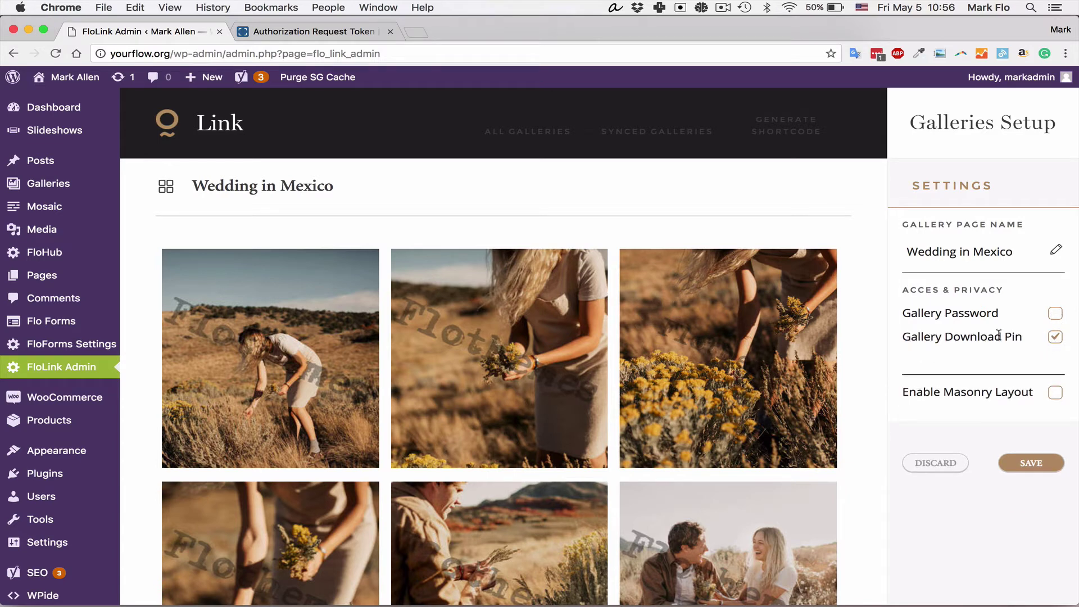
pyautogui.click(1056, 338)
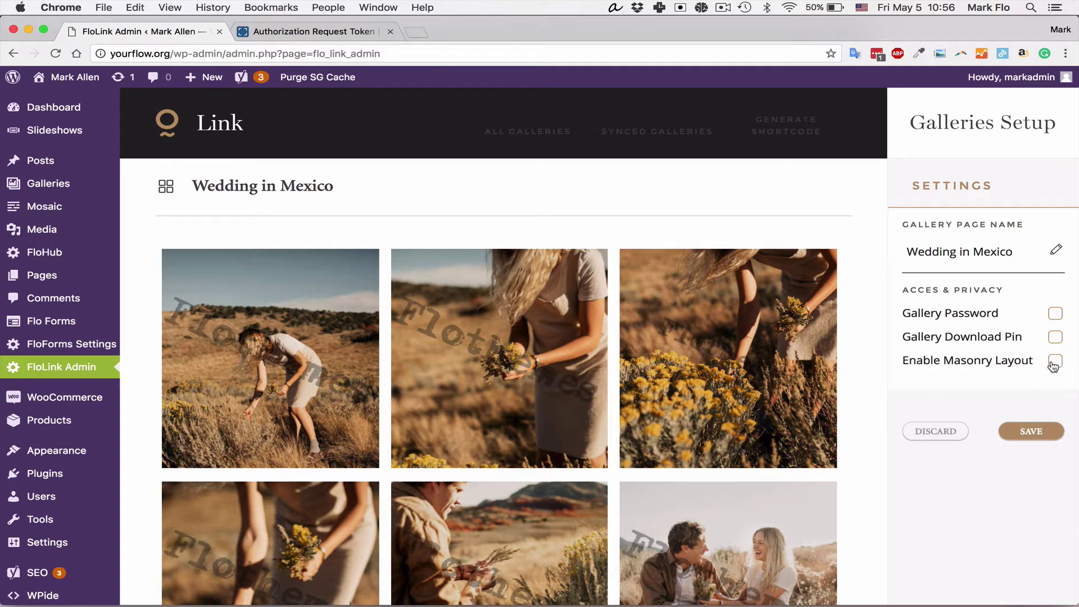
pyautogui.click(1054, 363)
pyautogui.click(1032, 431)
pyautogui.click(666, 135)
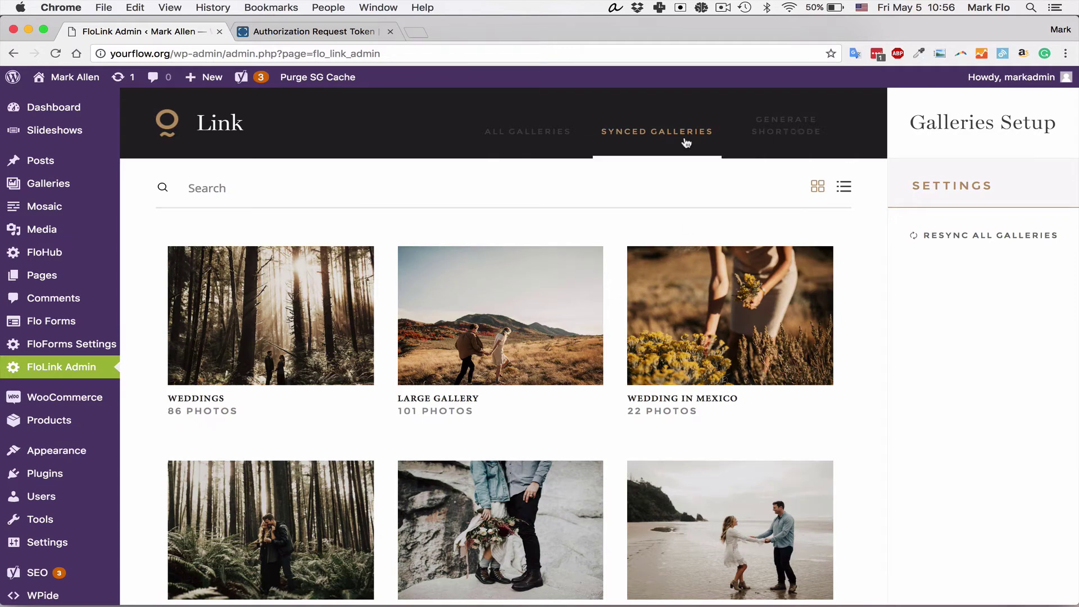
# Step: Open the shortcode generator and keep it on Grid mode with 3 columns and 16:9 ratio
pyautogui.click(791, 131)
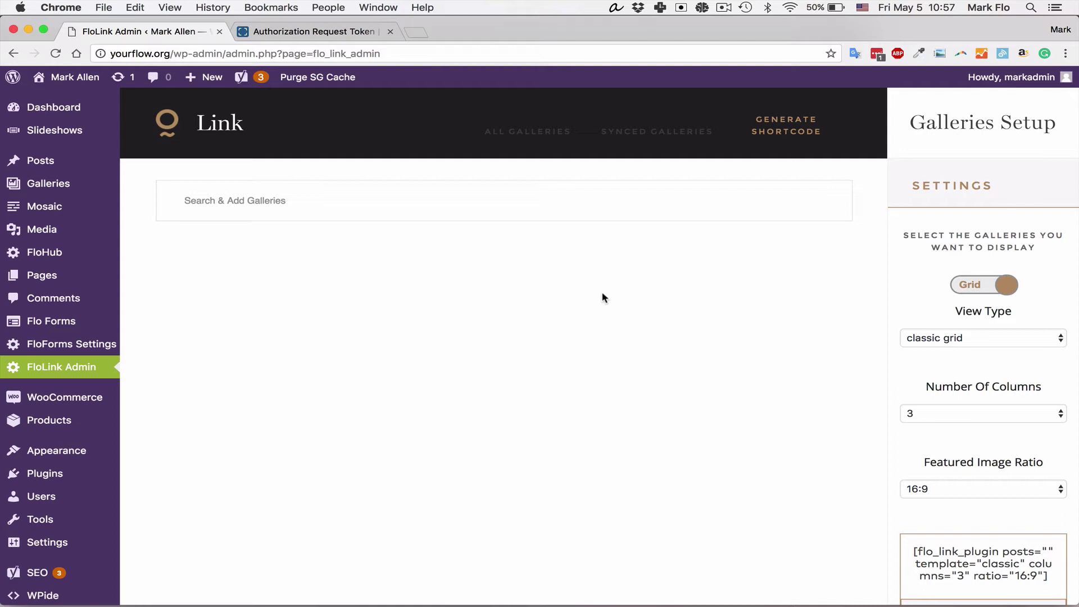
pyautogui.click(979, 290)
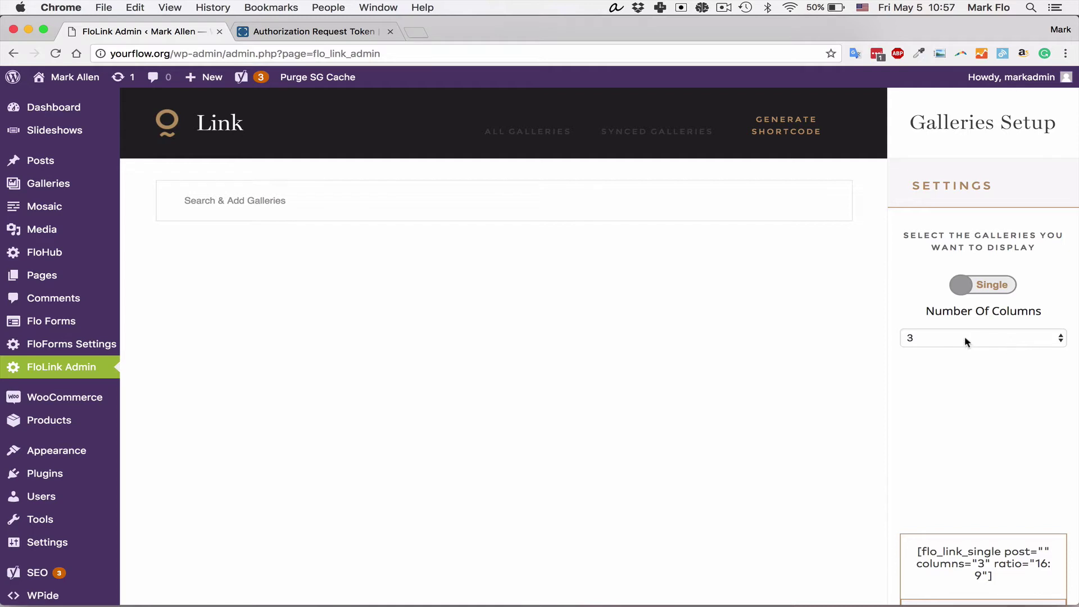
pyautogui.scroll(-3, 967, 393)
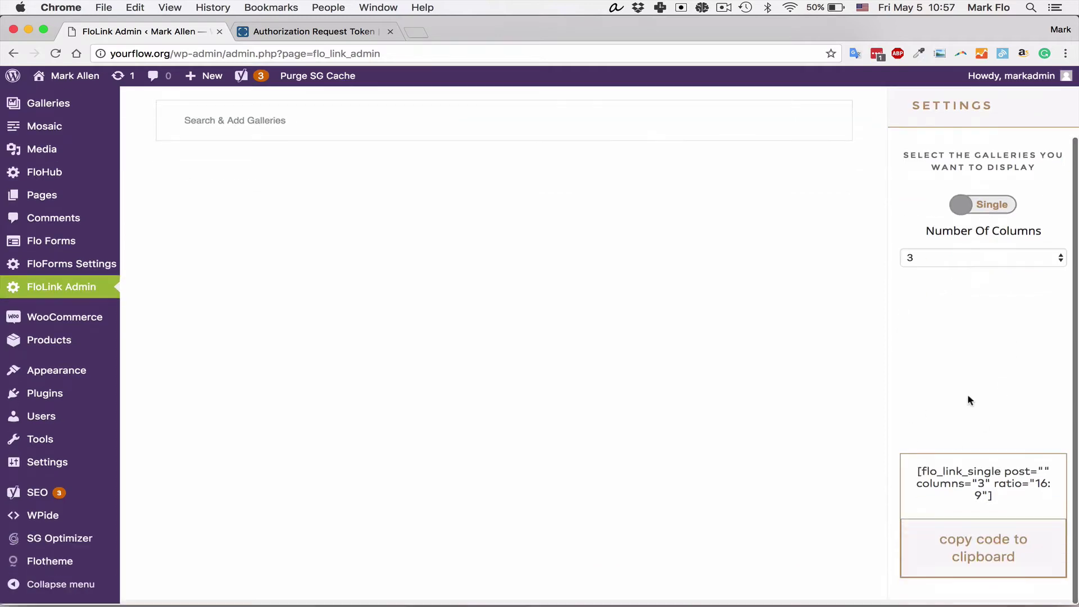
pyautogui.scroll(3, 967, 394)
pyautogui.click(972, 286)
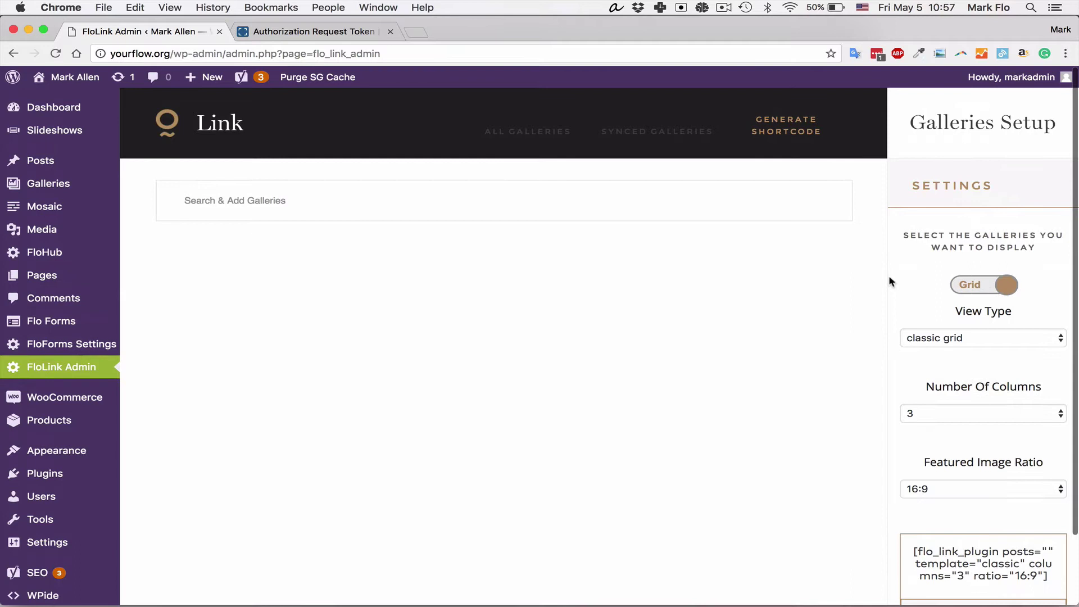
# Step: Keep the classic grid view at 3 columns and set the featured image ratio to 4:3
pyautogui.click(955, 340)
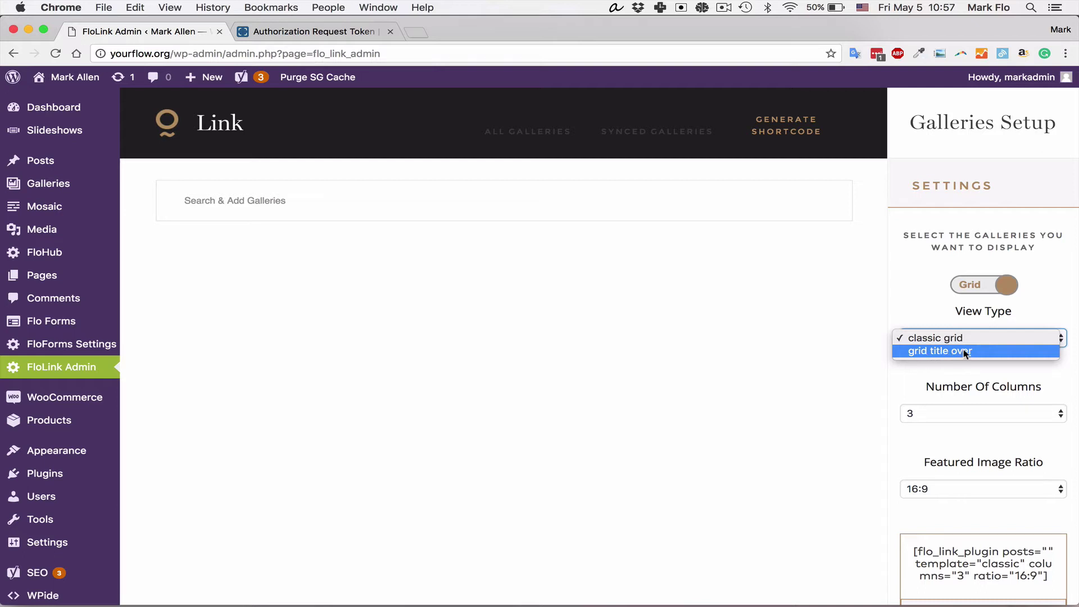
pyautogui.click(913, 288)
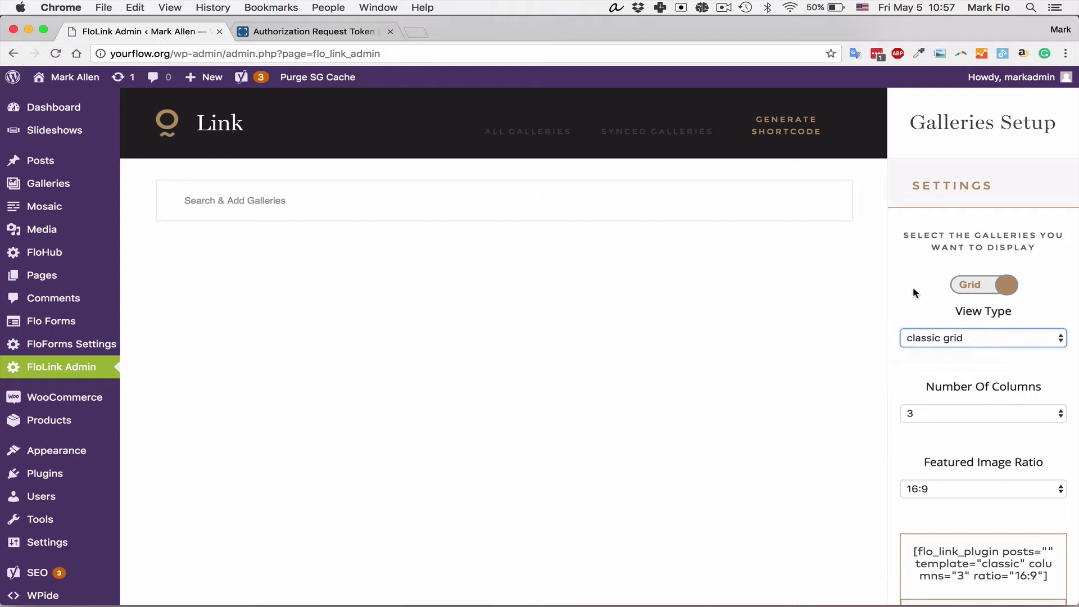
pyautogui.click(994, 416)
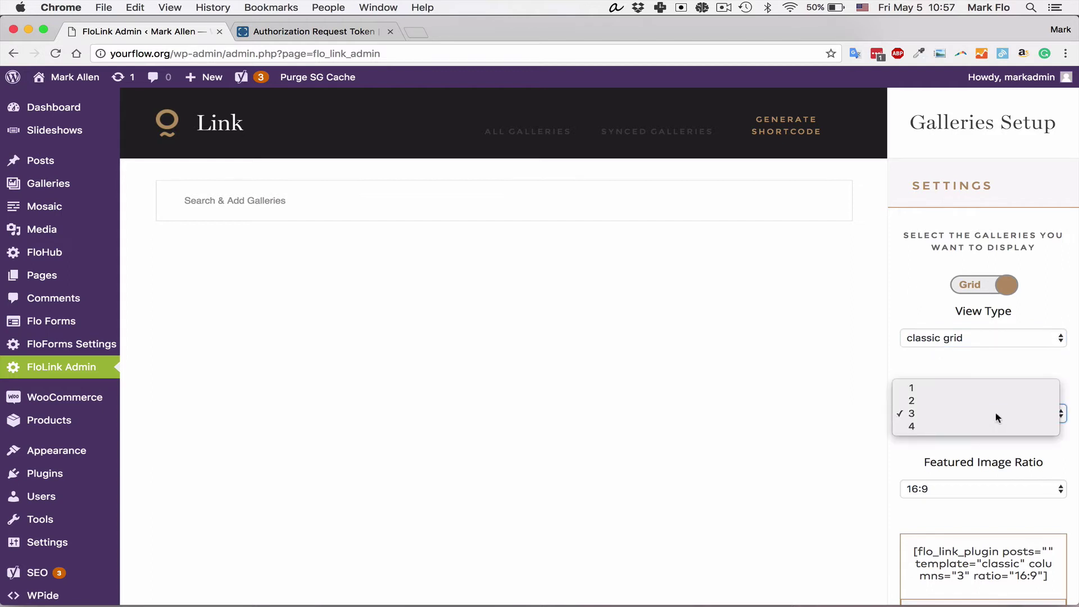
pyautogui.click(996, 414)
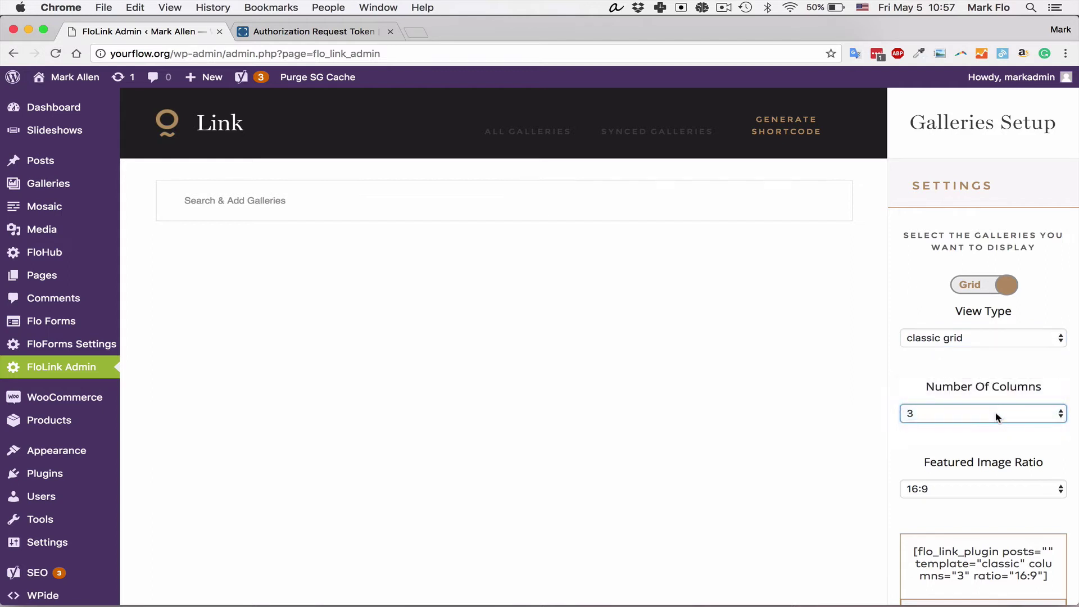
pyautogui.click(954, 419)
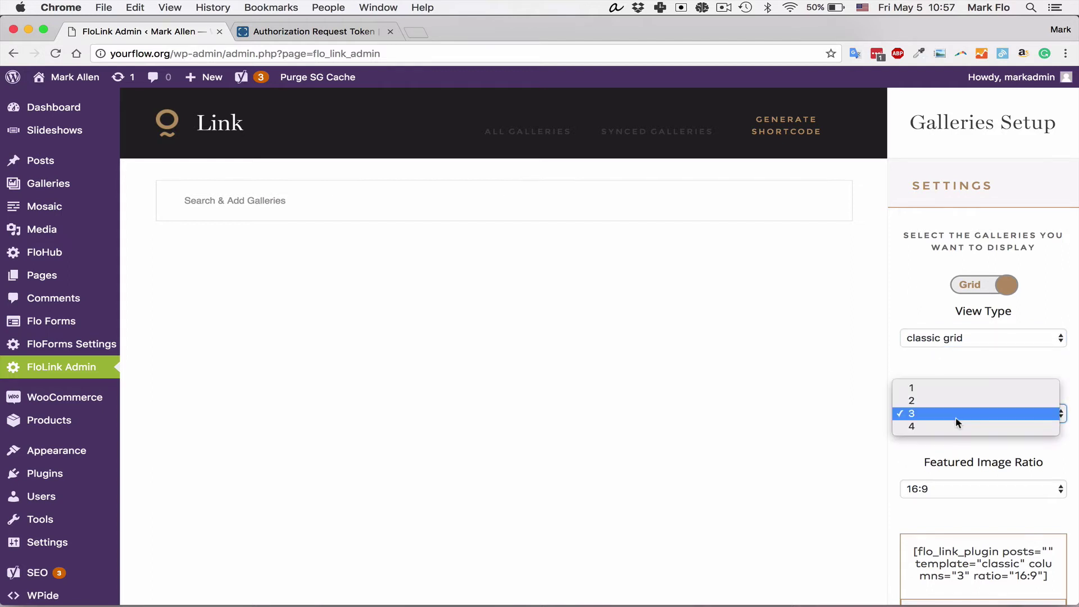
pyautogui.click(913, 443)
pyautogui.scroll(-2, 919, 443)
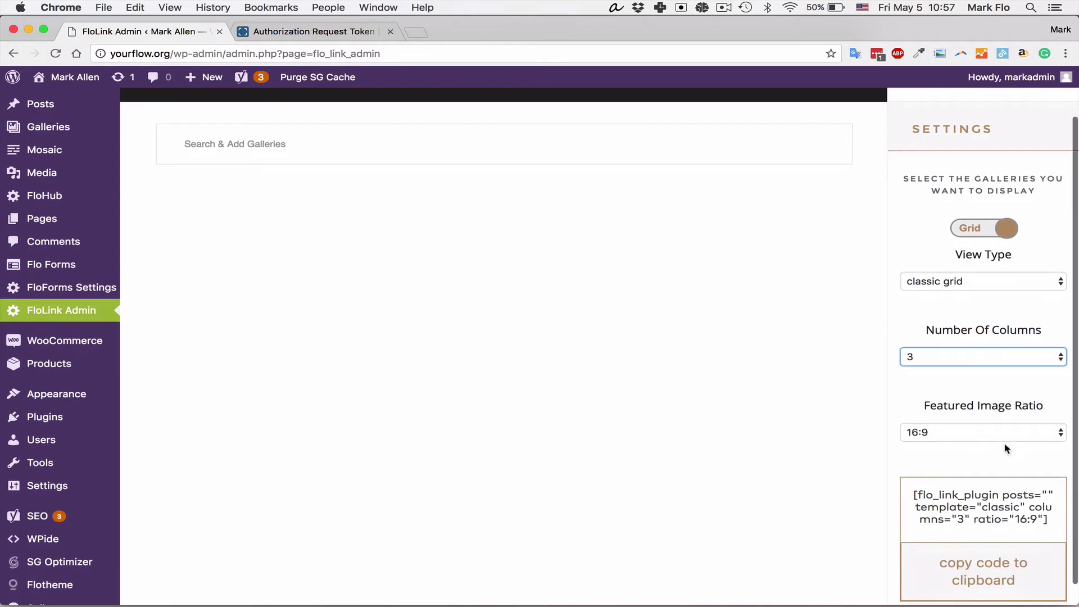
pyautogui.click(956, 433)
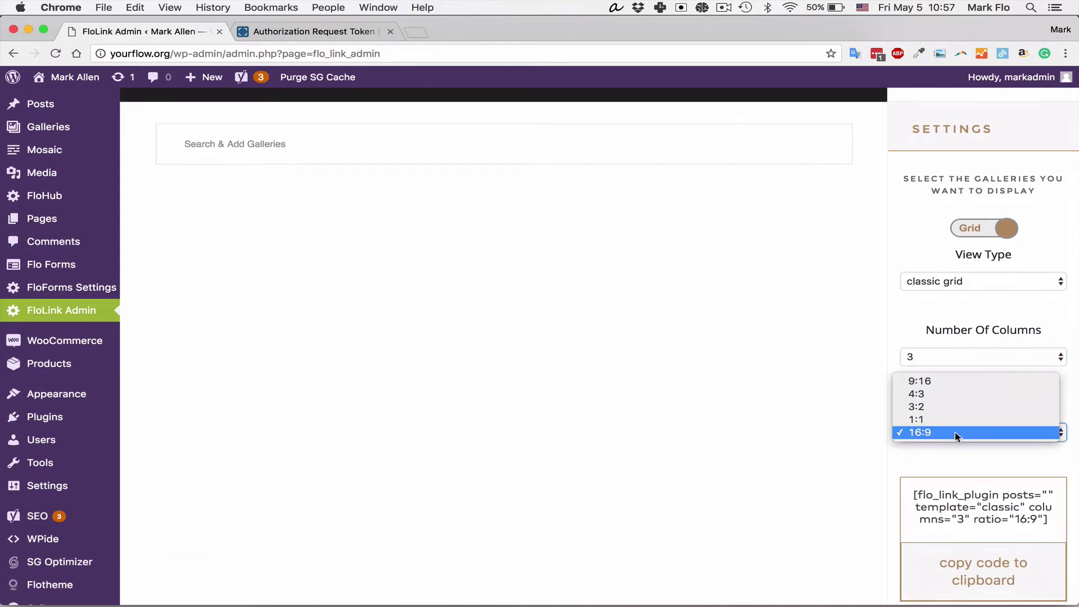
pyautogui.click(953, 395)
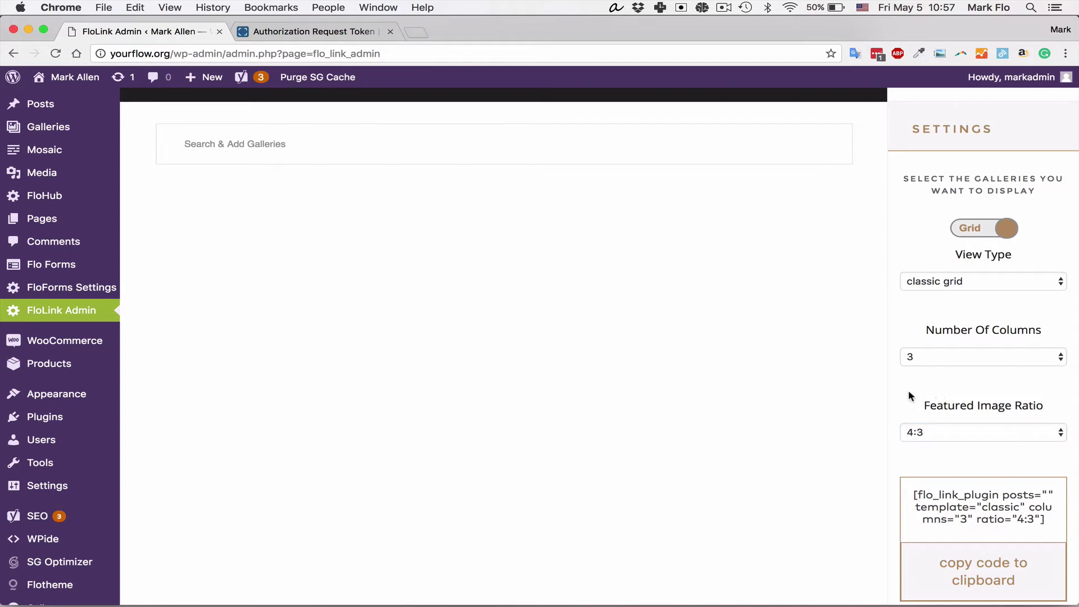
pyautogui.click(923, 426)
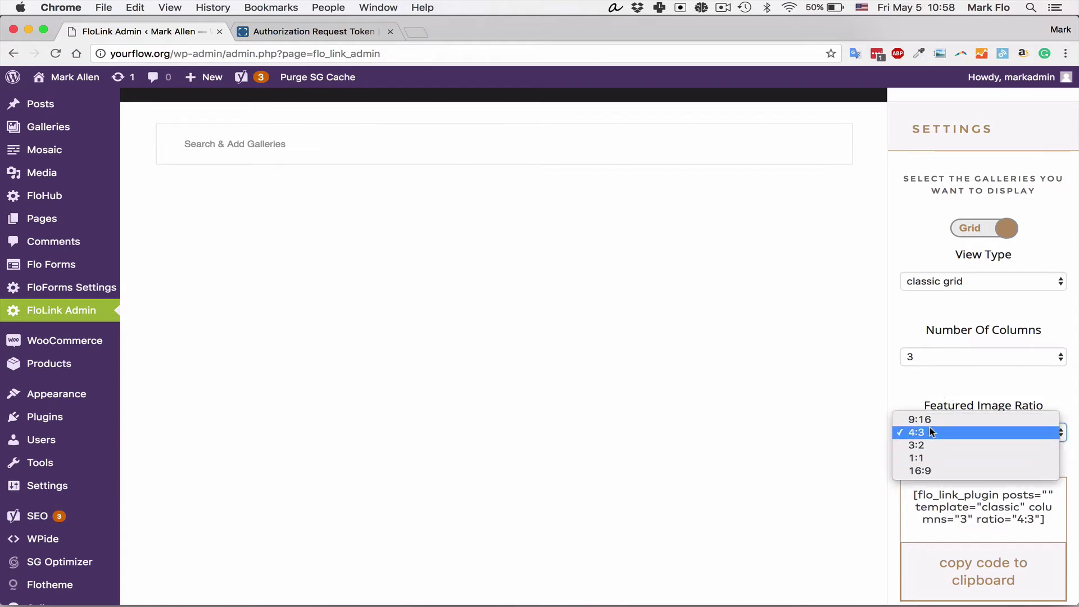
pyautogui.click(911, 379)
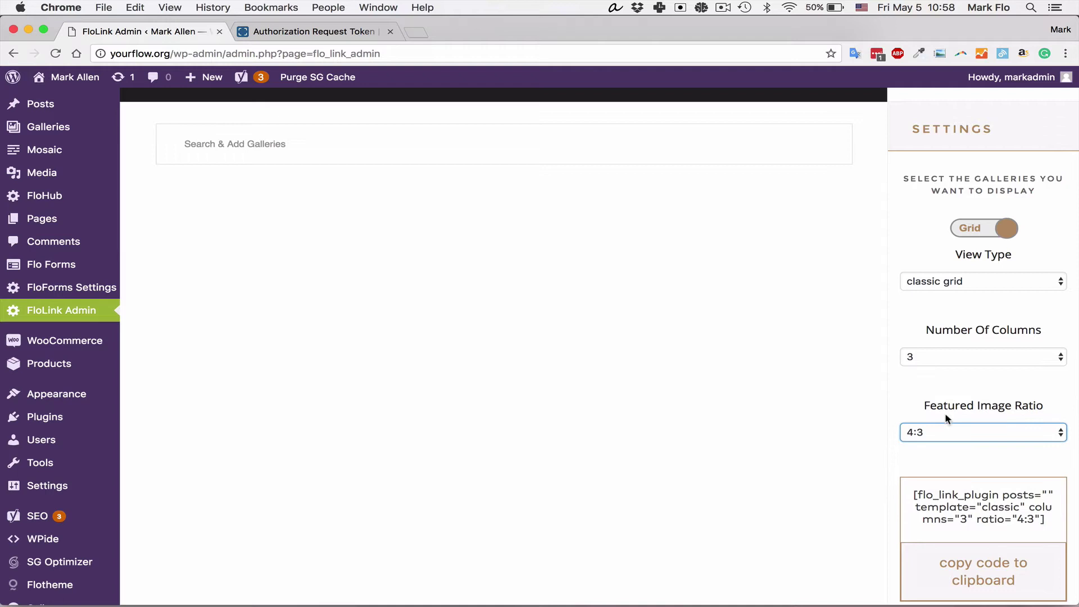
pyautogui.scroll(2, 681, 429)
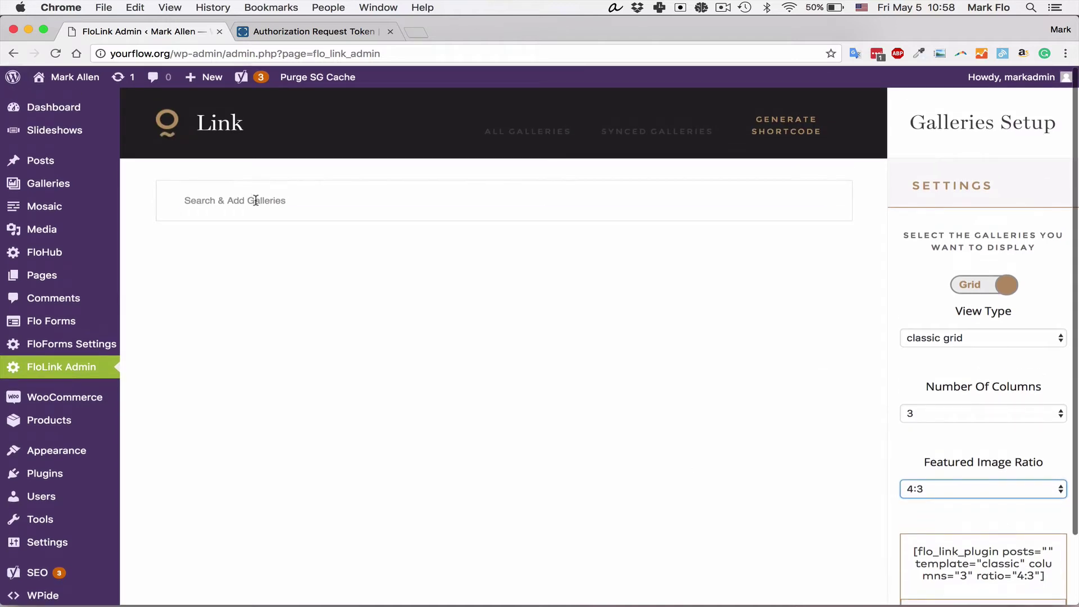
# Step: Add Weddings, Large Gallery, Wedding in Mexico, Engagement in Paris and Anniversary in Rome galleries
pyautogui.click(256, 201)
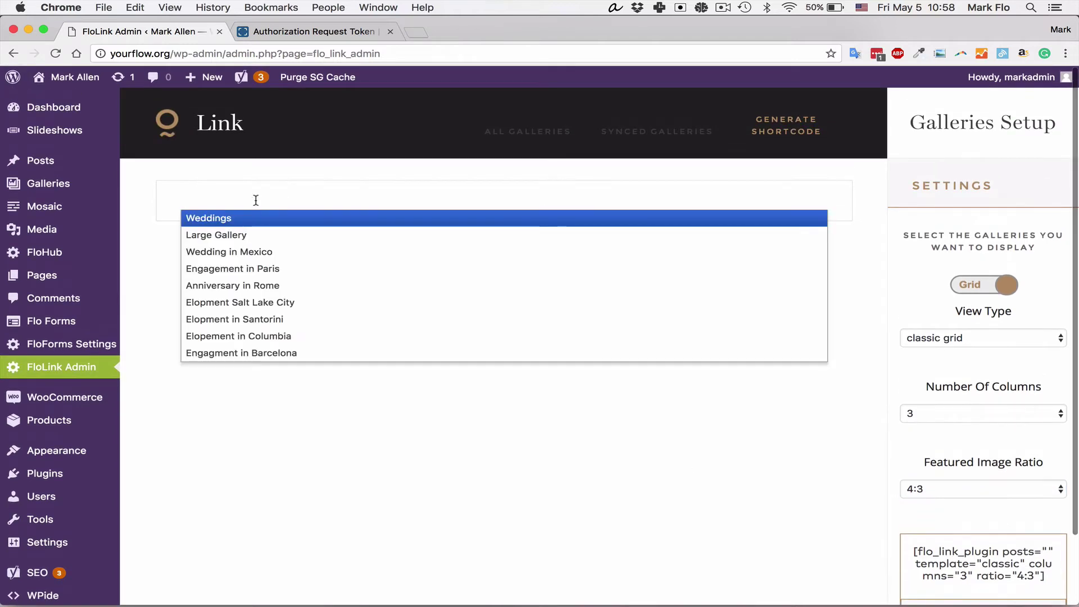
pyautogui.click(225, 219)
pyautogui.click(325, 200)
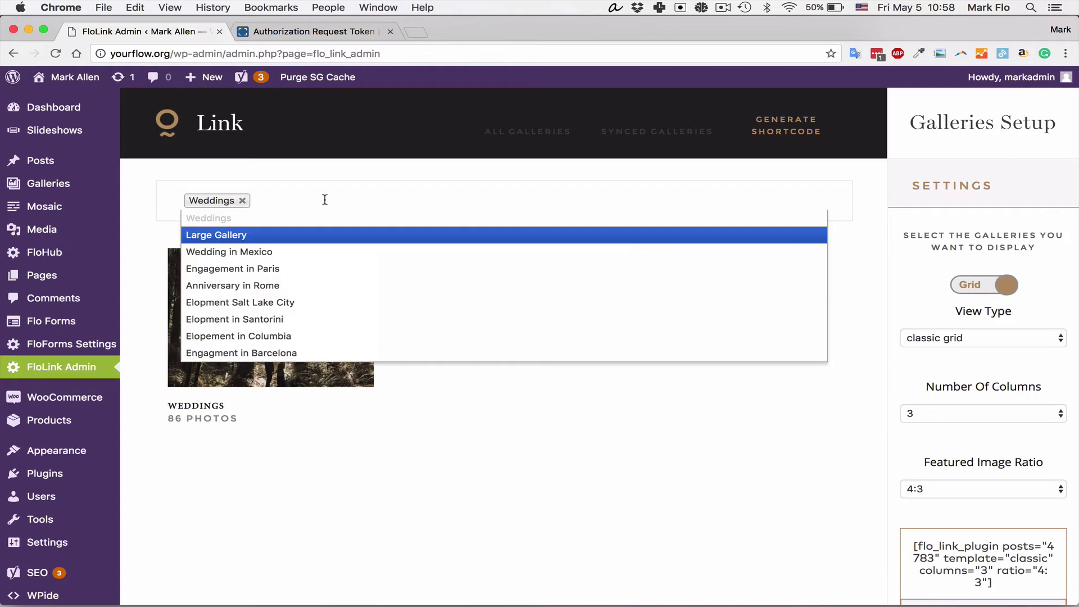
pyautogui.click(252, 235)
pyautogui.click(437, 198)
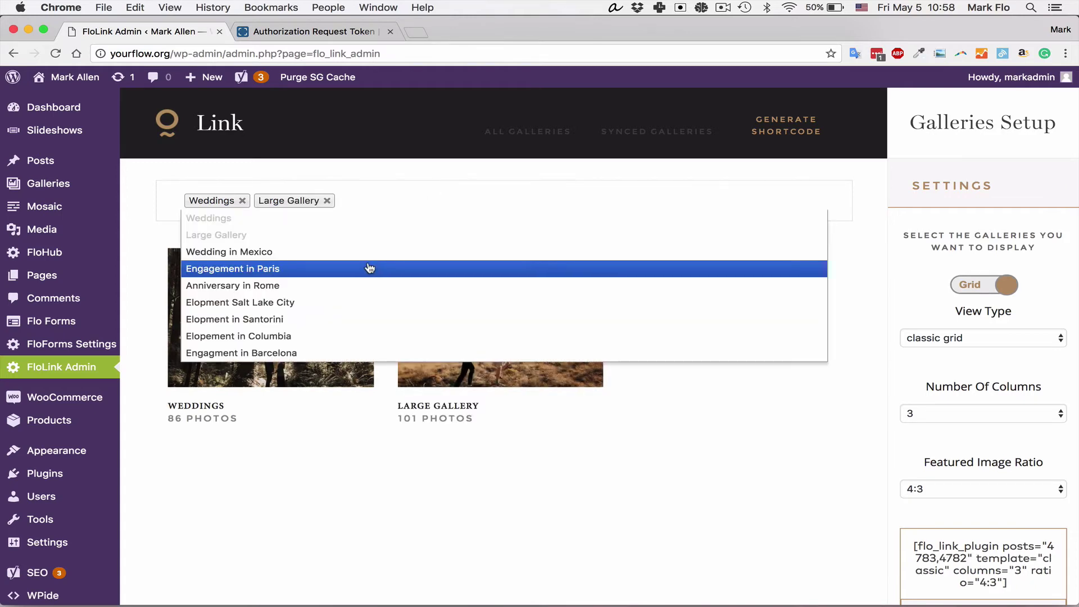
pyautogui.click(360, 252)
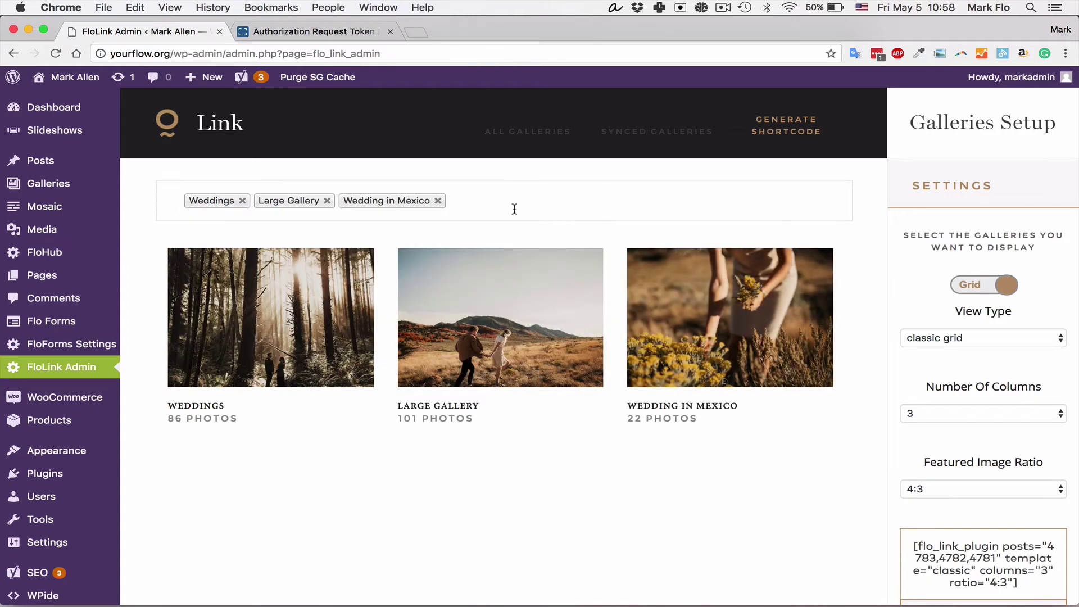
pyautogui.click(513, 204)
pyautogui.click(387, 268)
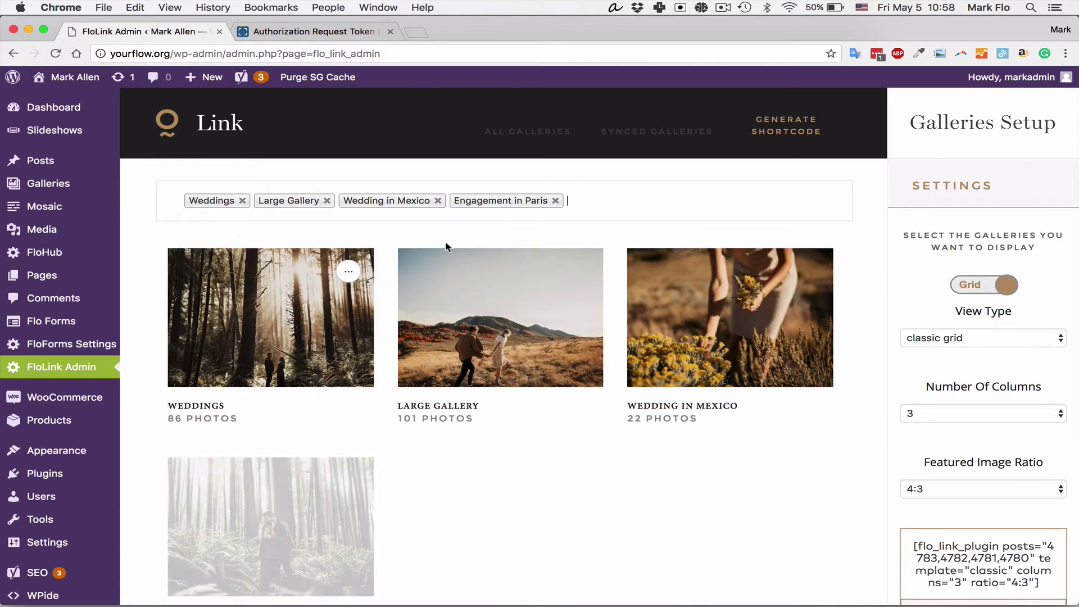
pyautogui.click(630, 198)
pyautogui.click(375, 287)
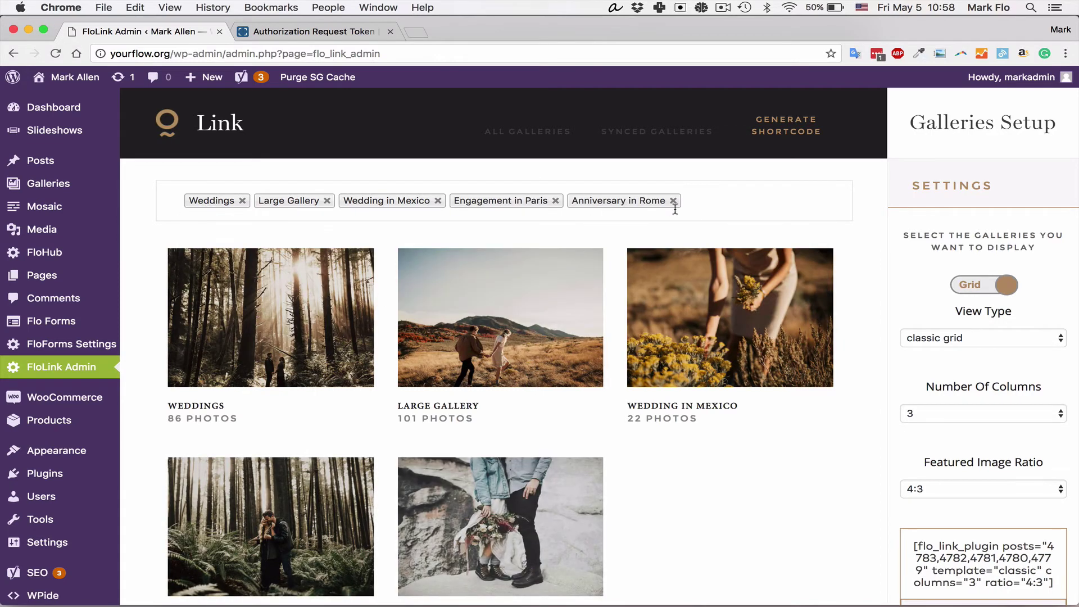
# Step: Add Elopment Salt Lake City, Elopment in Santorini, Elopement in Columbia and Engagment in Barcelona galleries
pyautogui.click(721, 200)
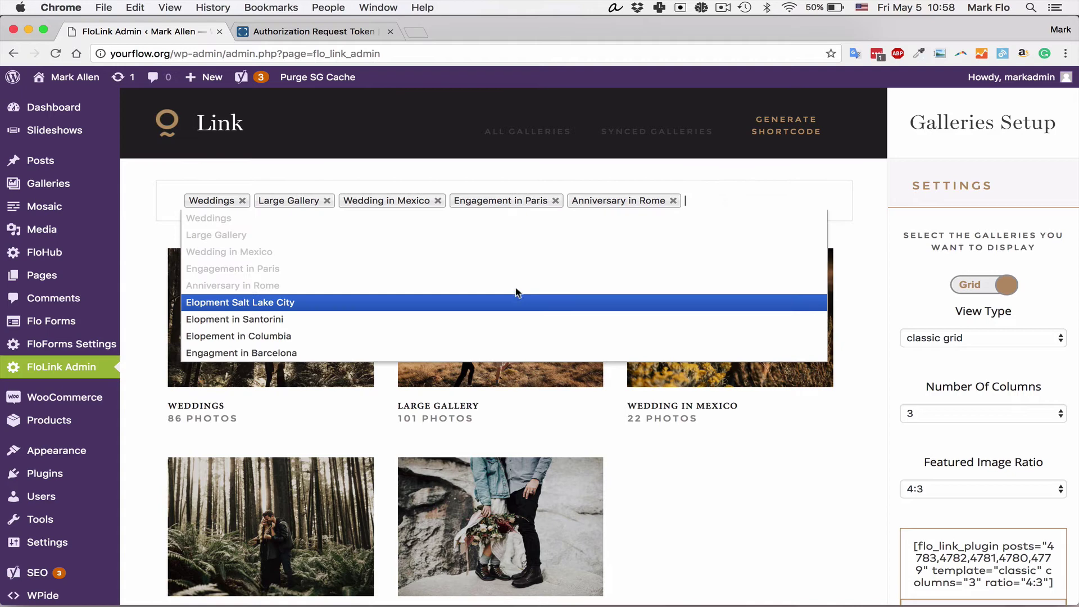
pyautogui.click(500, 302)
pyautogui.click(773, 217)
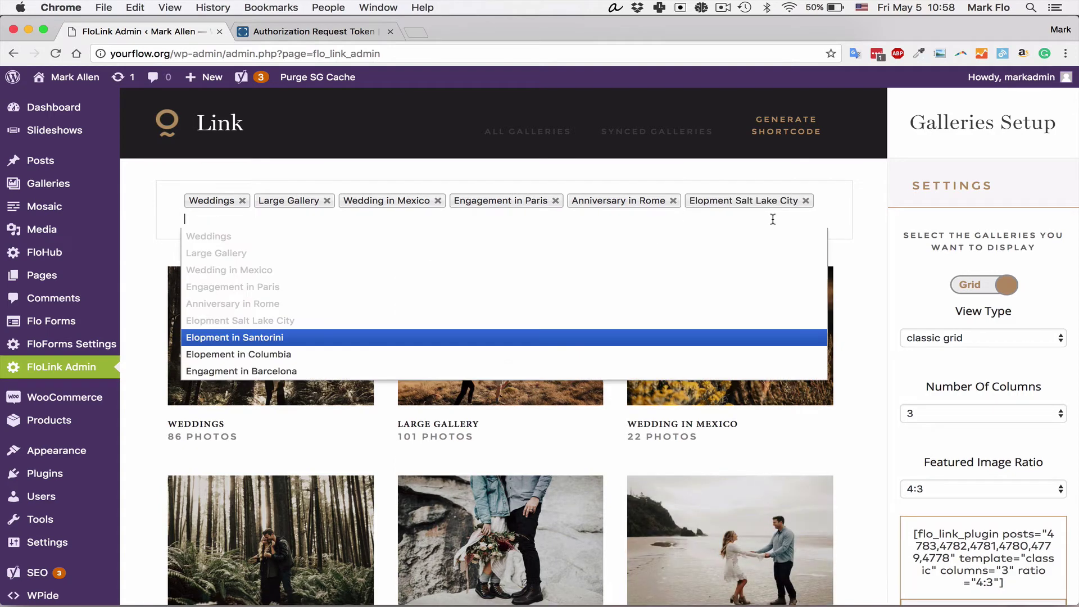
pyautogui.click(203, 337)
pyautogui.click(370, 230)
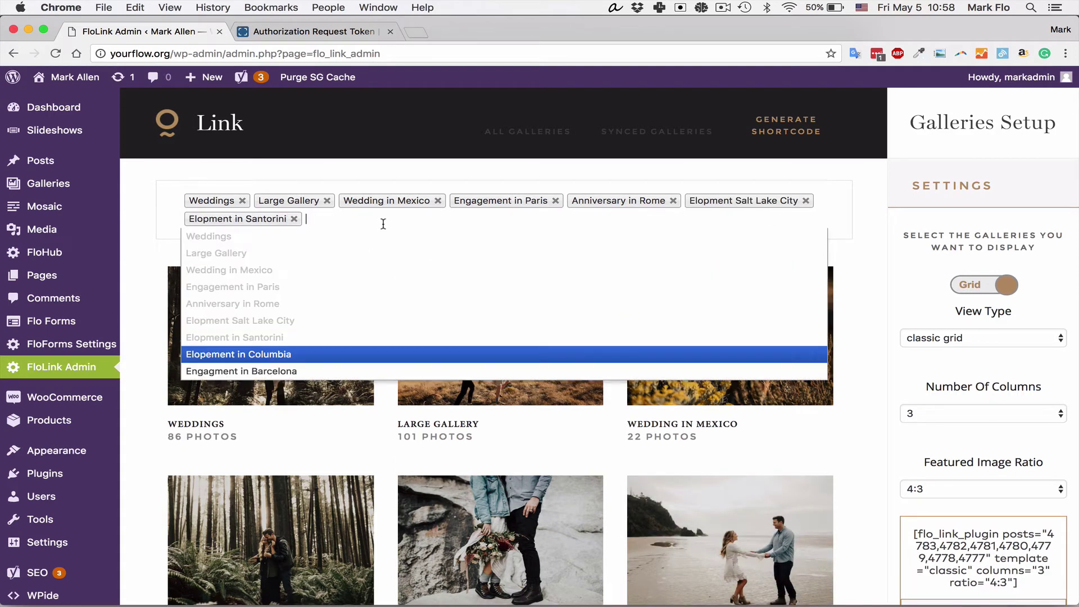
pyautogui.click(258, 355)
pyautogui.click(466, 221)
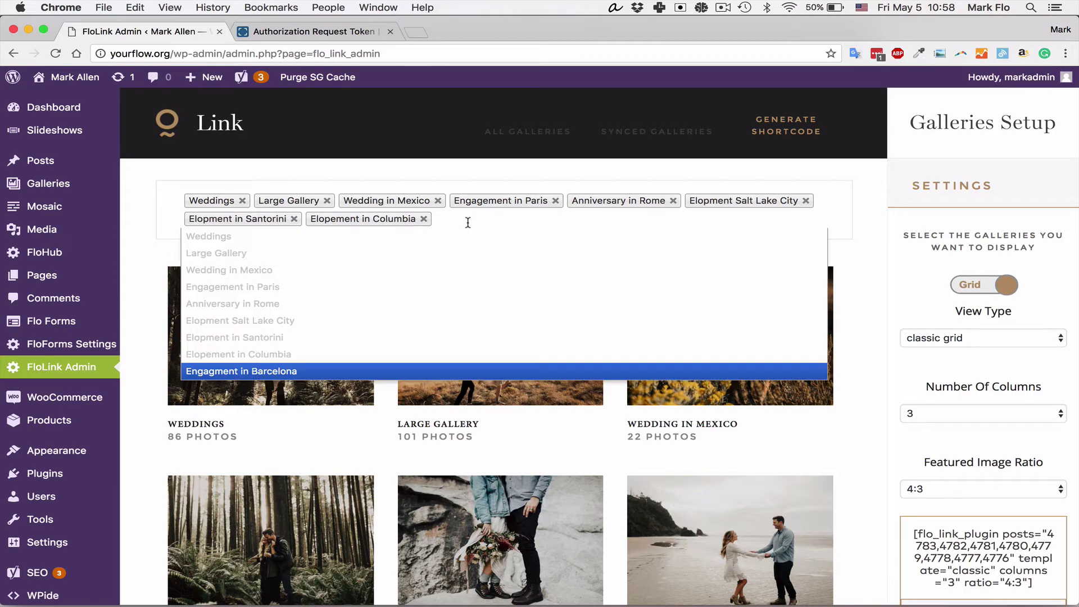
pyautogui.click(317, 371)
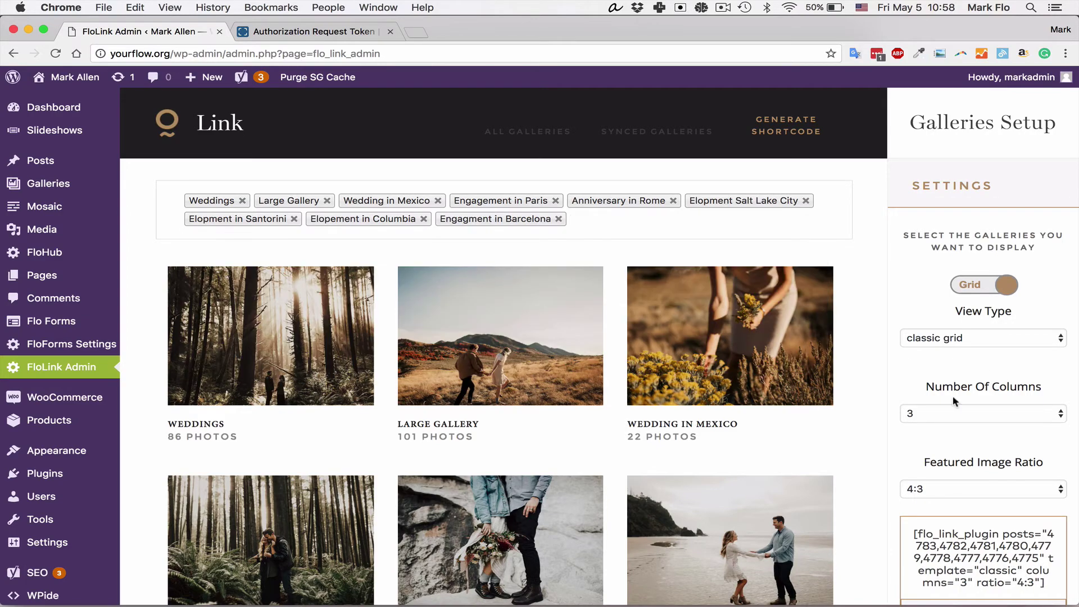
# Step: Copy the generated columns="3" ratio="4:3" nine-gallery FloLink shortcode to the clipboard
pyautogui.scroll(-4, 954, 401)
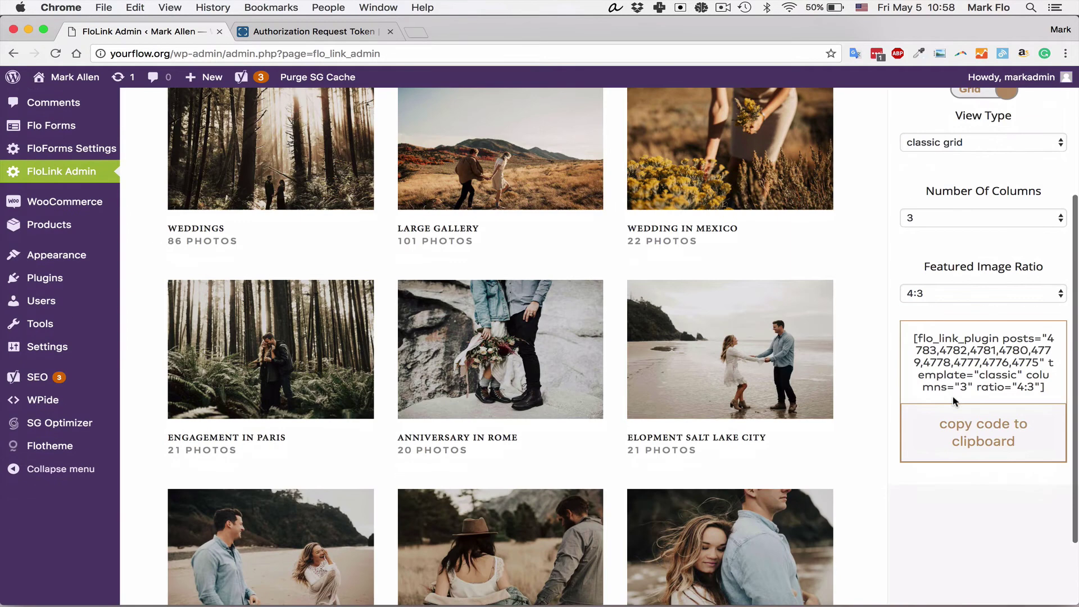
pyautogui.click(983, 431)
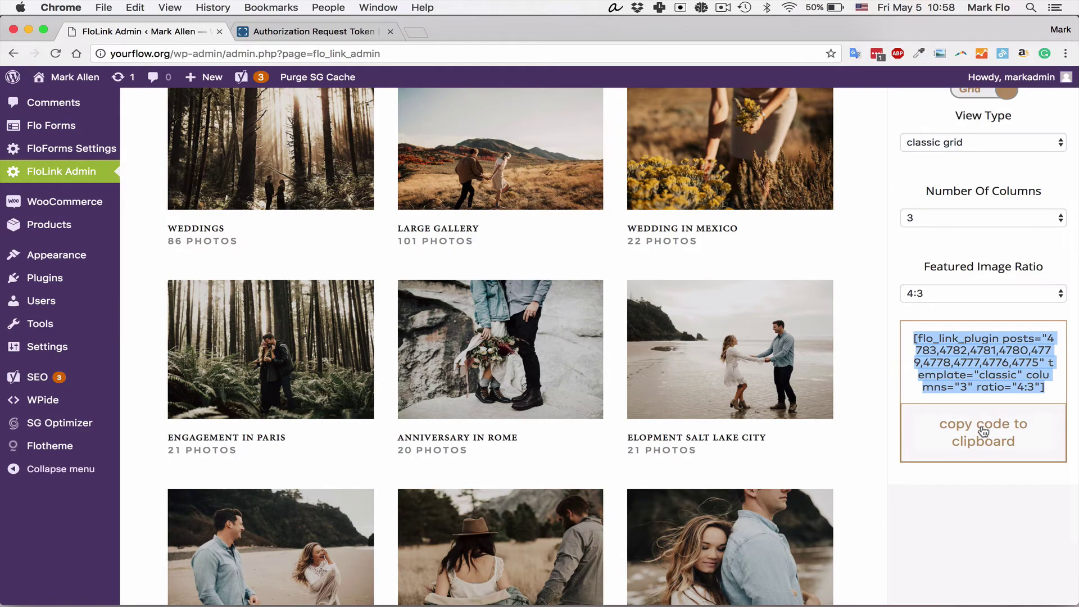
pyautogui.scroll(3, 144, 285)
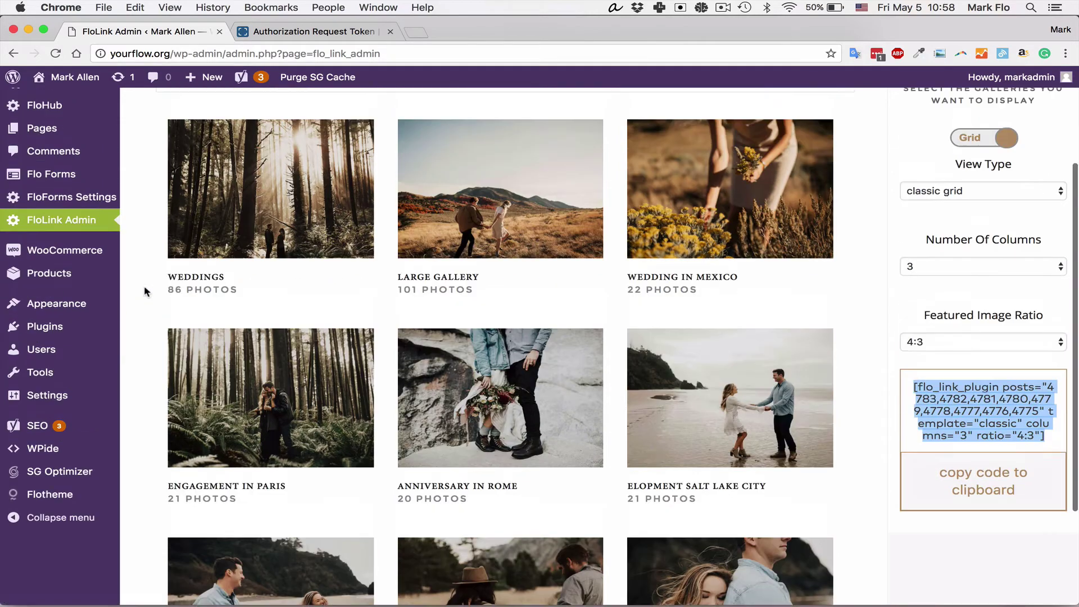
pyautogui.scroll(2, 144, 285)
# Step: Create a new page titled Client Galleries, paste the gallery shortcode into its body, and publish it
pyautogui.moveTo(113, 243)
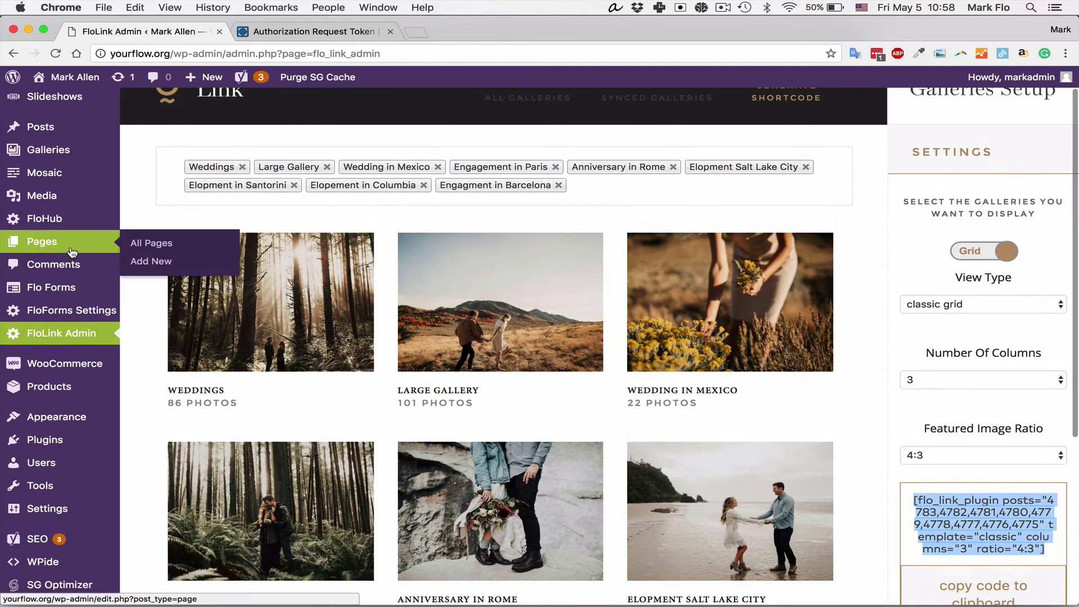
pyautogui.keyDown('super'); pyautogui.click(141, 262); pyautogui.keyUp('super')
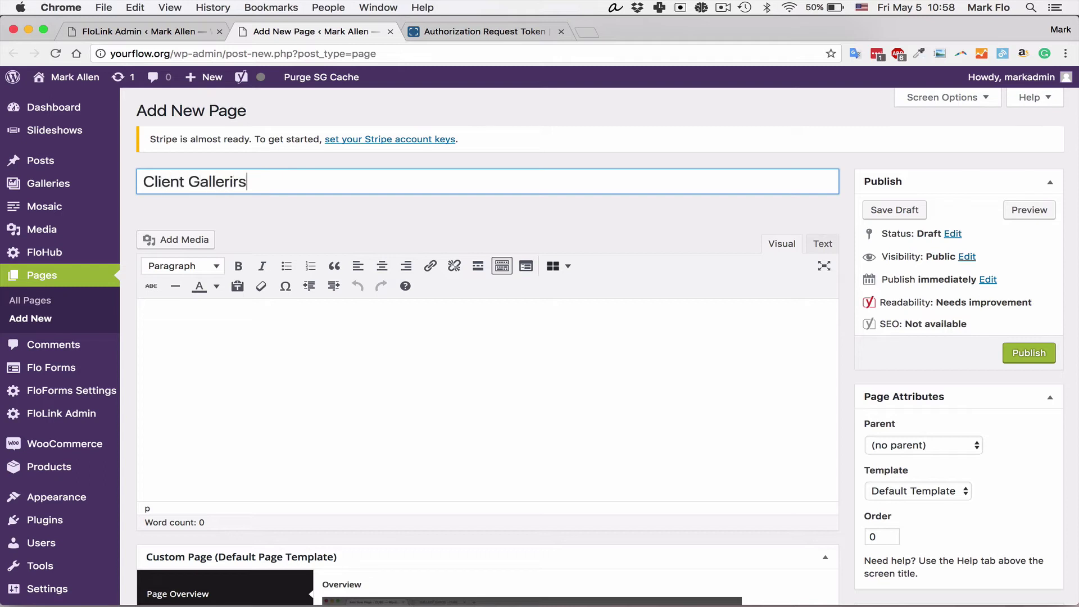
pyautogui.click(289, 335)
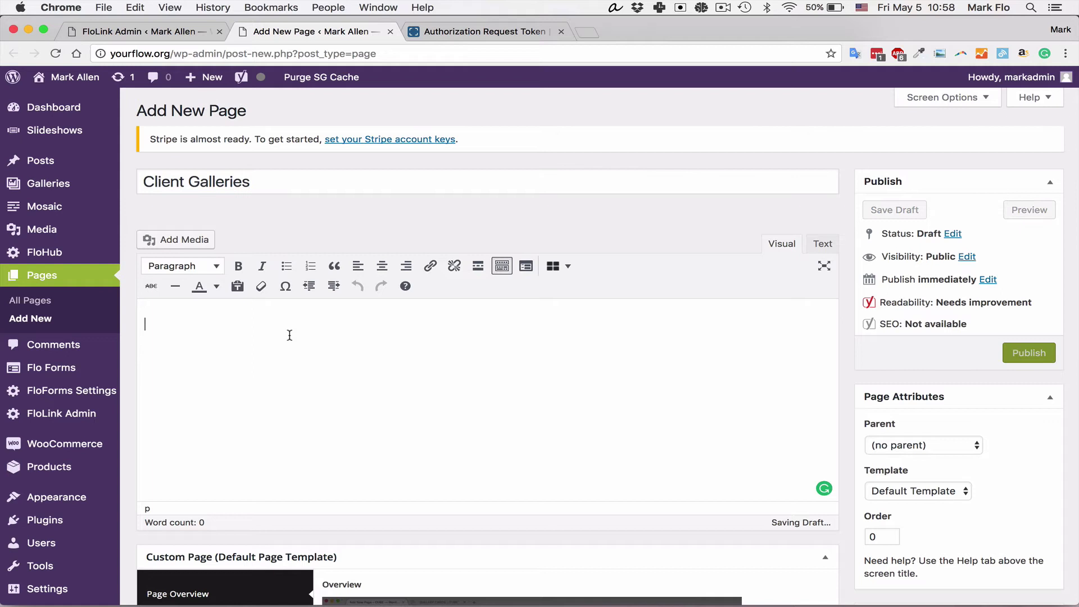
pyautogui.press('super+v')
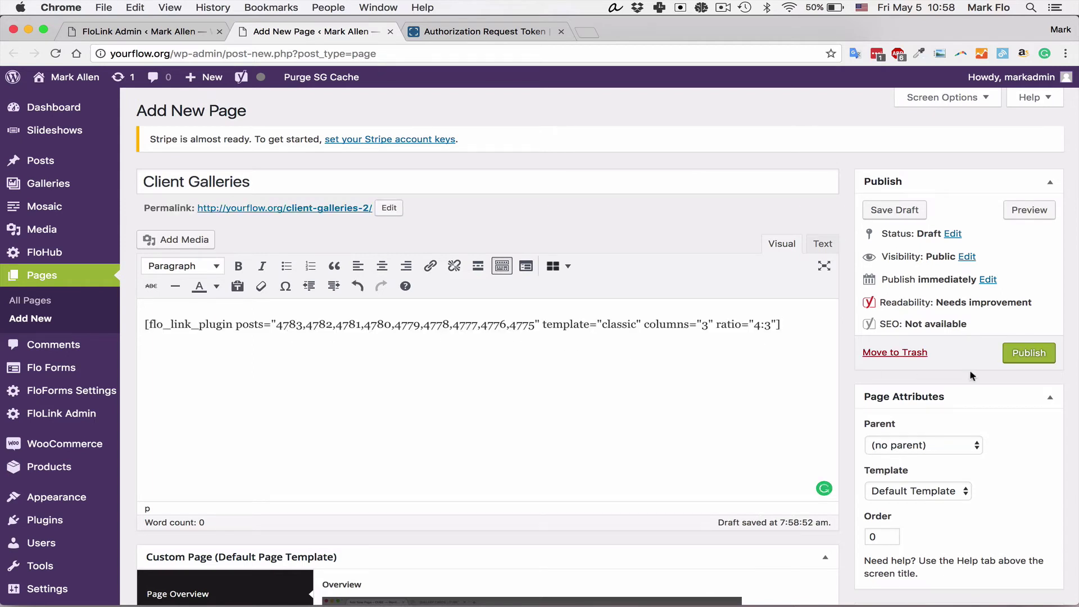
pyautogui.click(1028, 353)
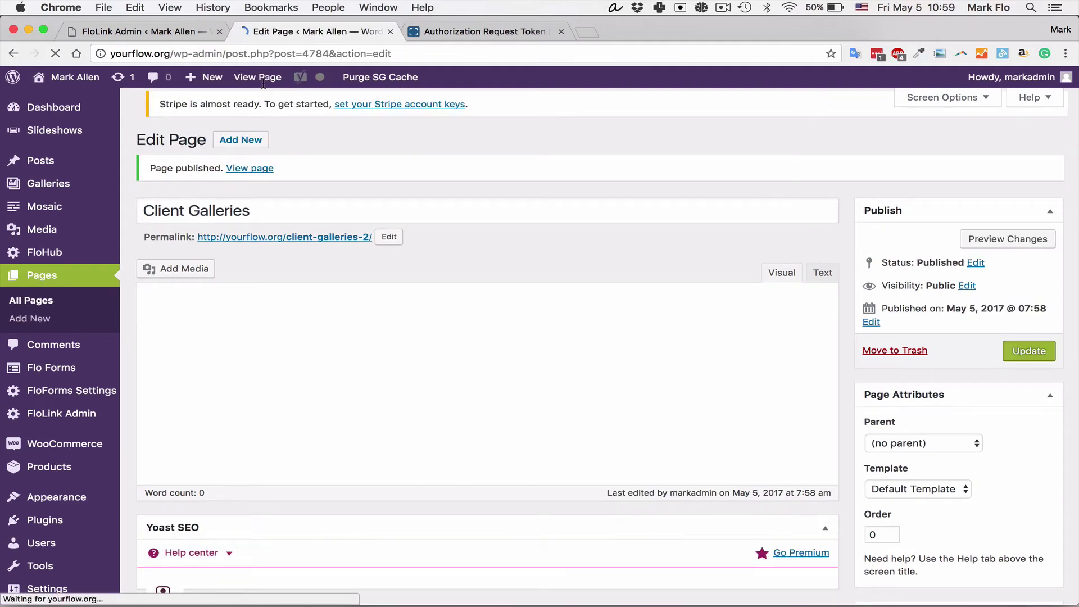
# Step: View the published Client Galleries page and look over its FloLink gallery grid
pyautogui.click(264, 82)
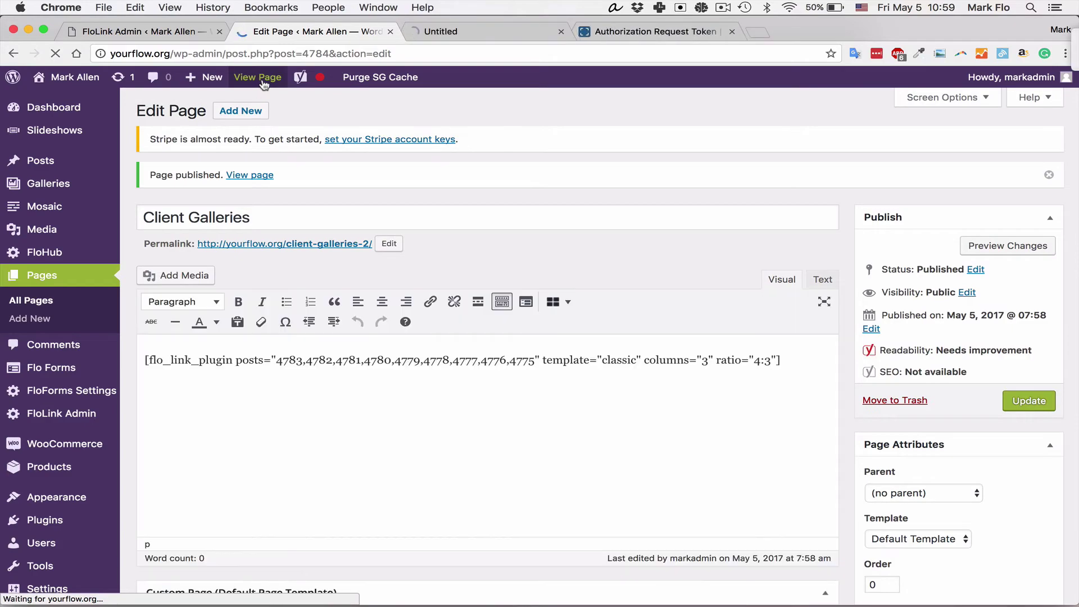
pyautogui.click(517, 31)
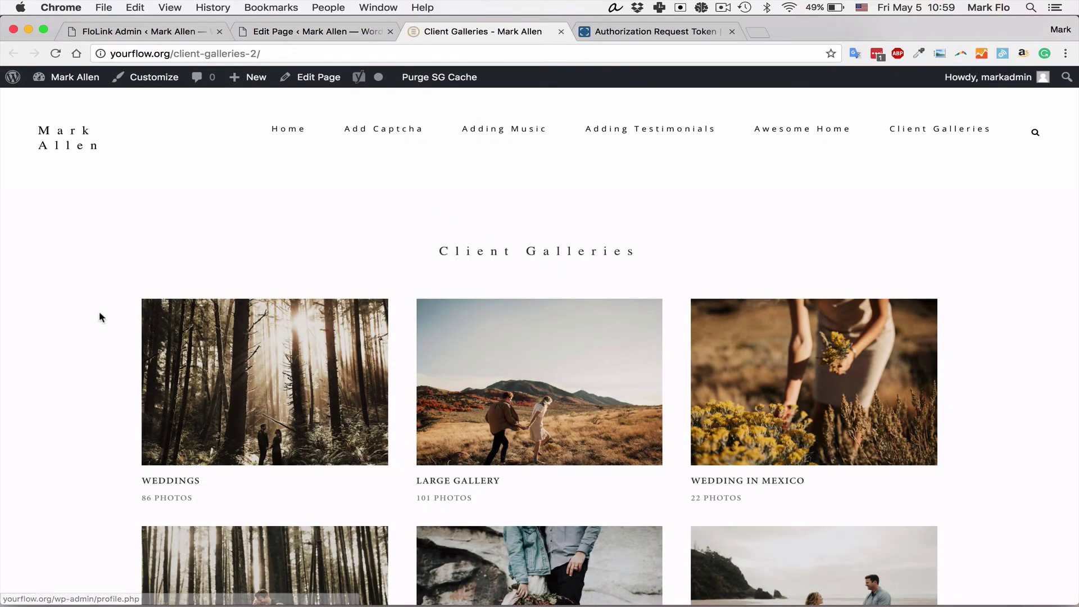
pyautogui.scroll(-5, 62, 301)
pyautogui.scroll(2, 62, 300)
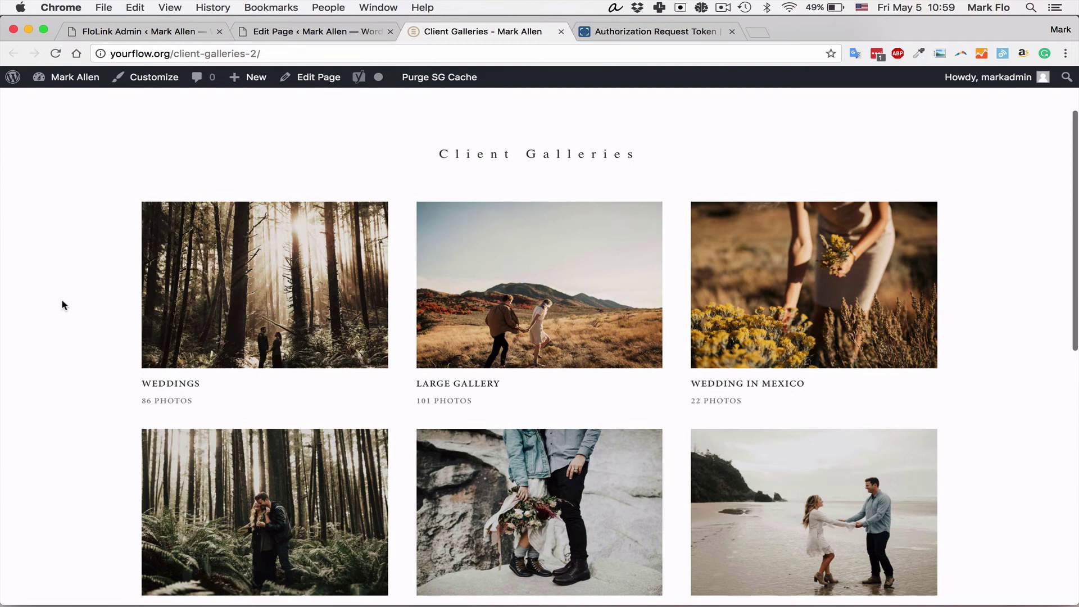
pyautogui.scroll(-4, 93, 302)
pyautogui.scroll(3, 93, 302)
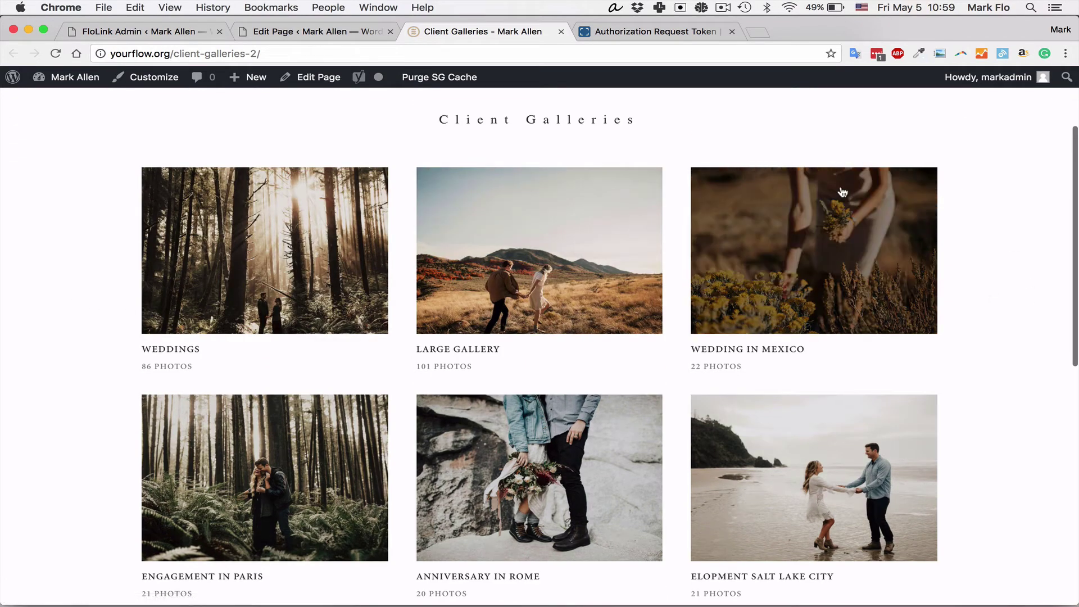
# Step: Open the Wedding in Mexico gallery, then go back to Client Galleries
pyautogui.click(849, 254)
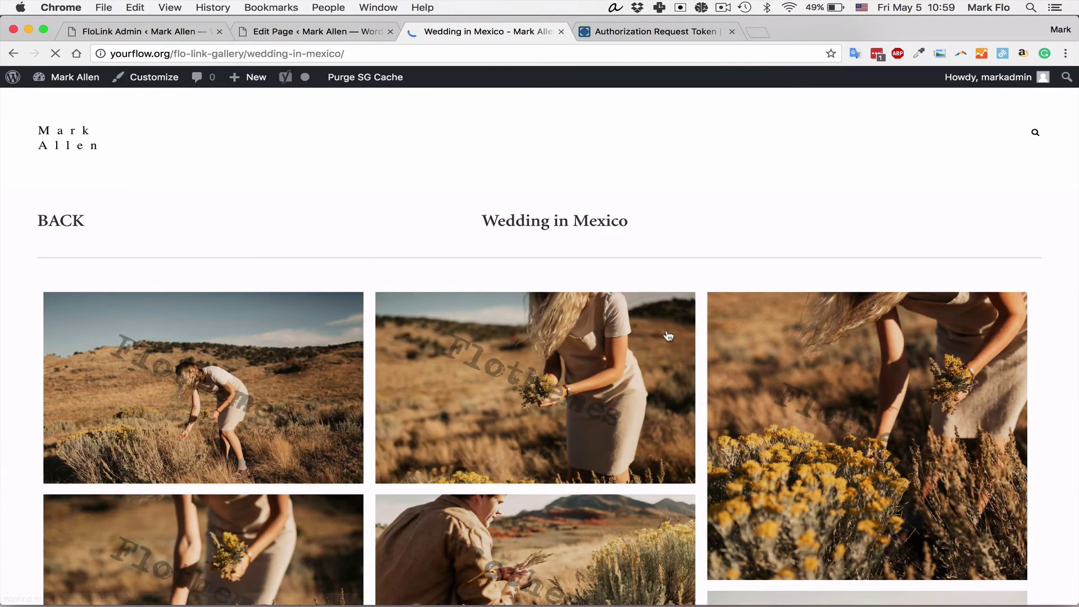
pyautogui.scroll(-4, 669, 337)
pyautogui.scroll(5, 670, 336)
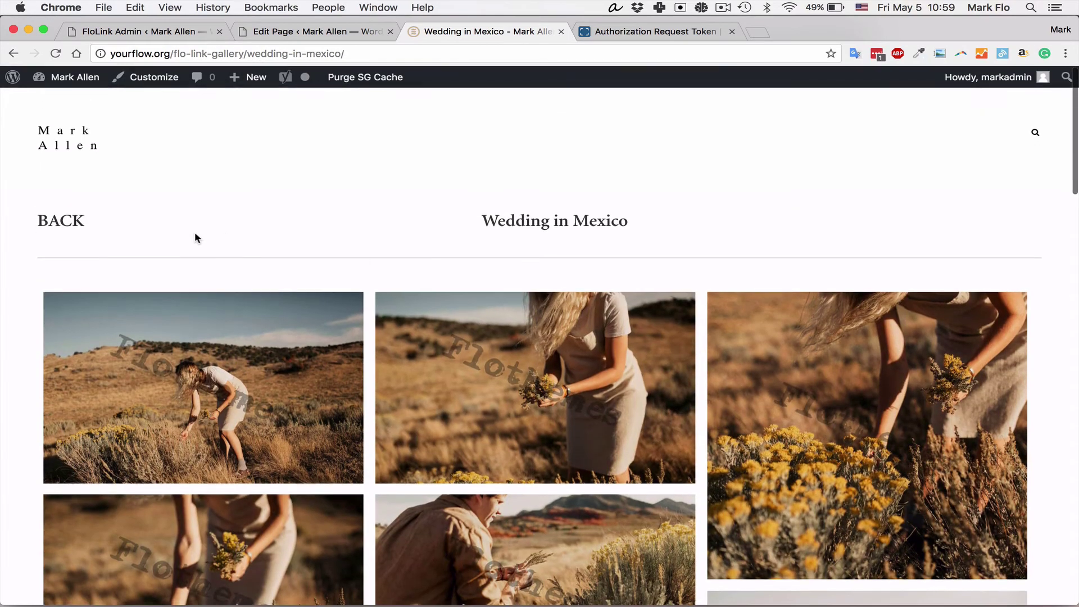
pyautogui.click(62, 221)
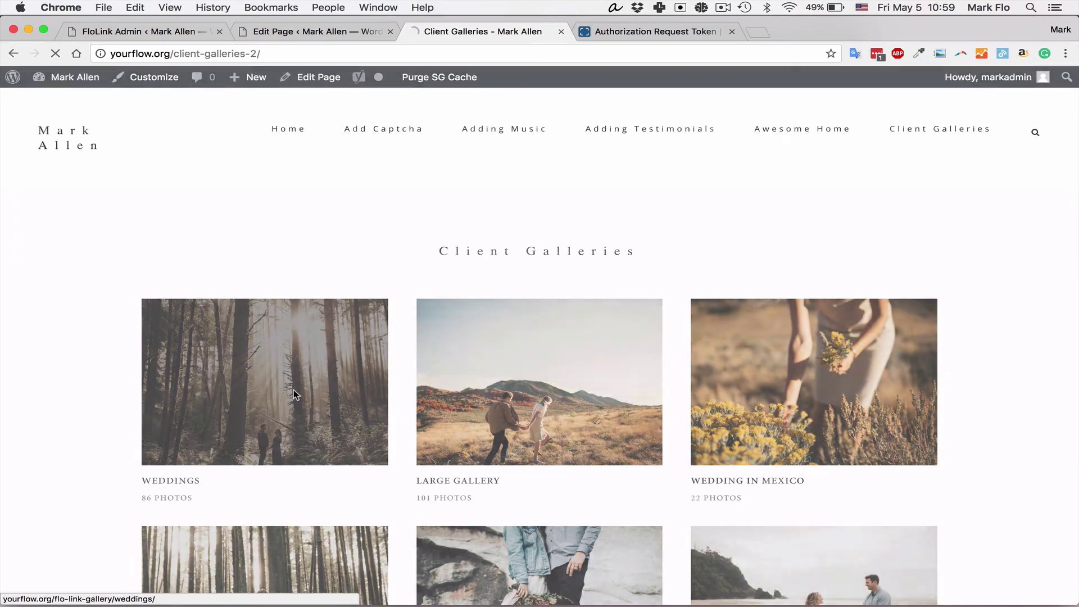
# Step: Browse the Weddings gallery's All Photos set, then return to Client Galleries
pyautogui.click(294, 390)
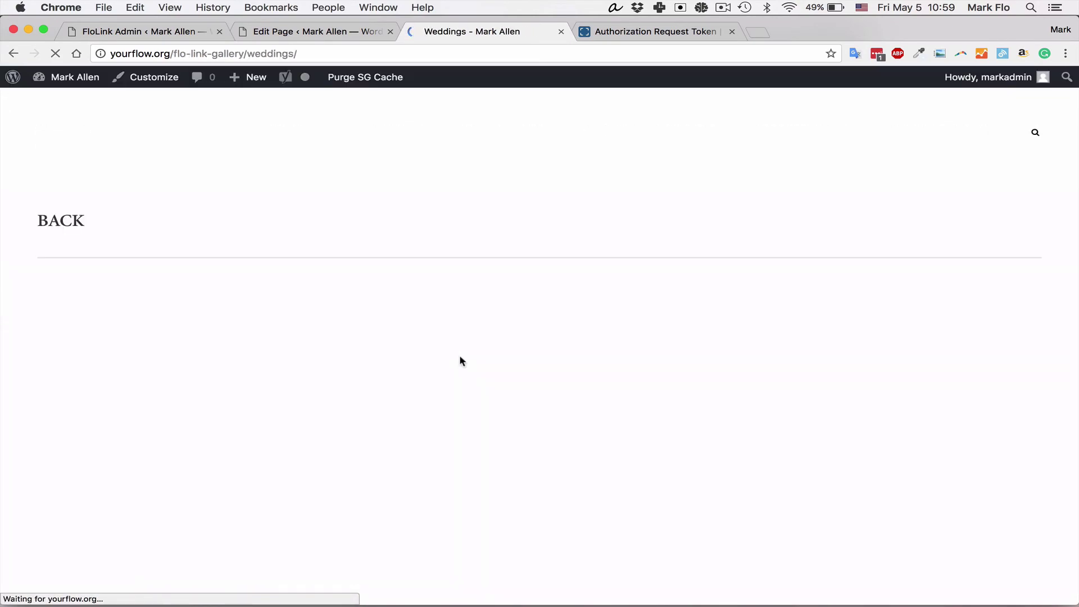
pyautogui.scroll(-3, 521, 377)
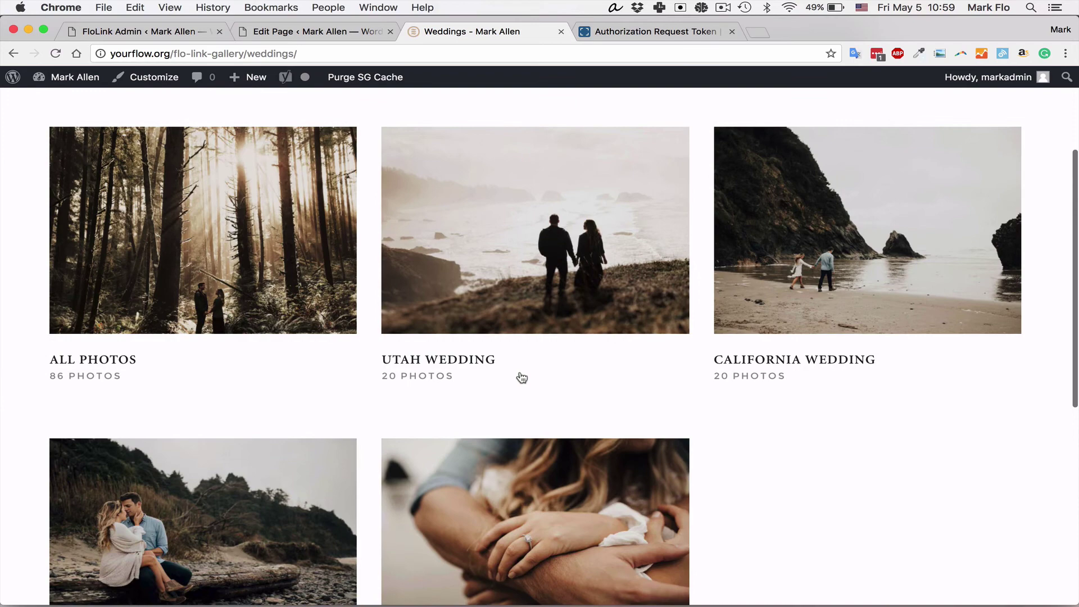
pyautogui.click(210, 251)
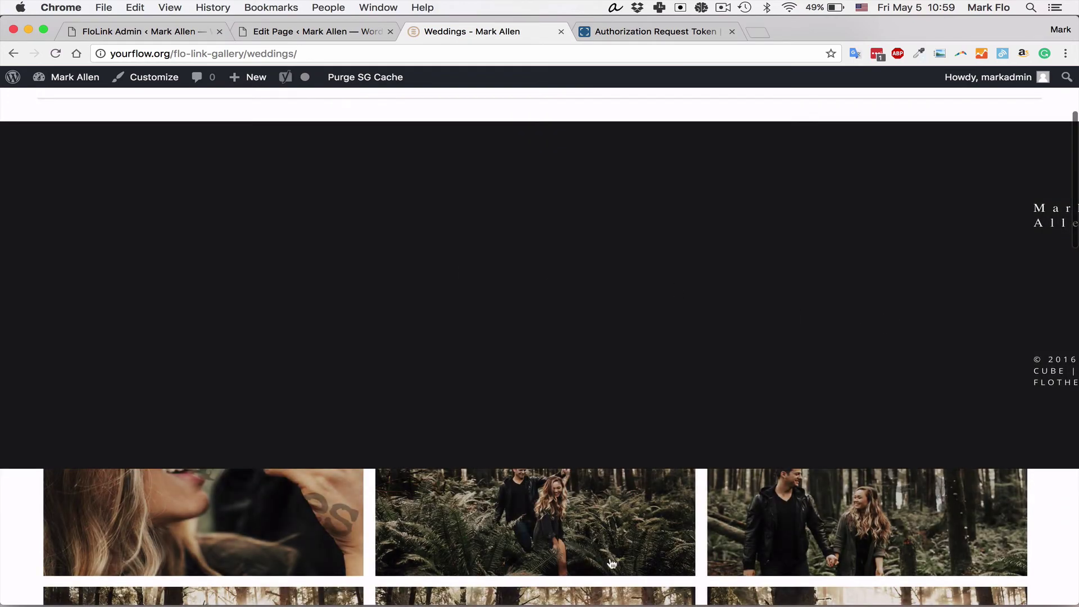
pyautogui.scroll(-3, 611, 564)
pyautogui.scroll(10, 337, 410)
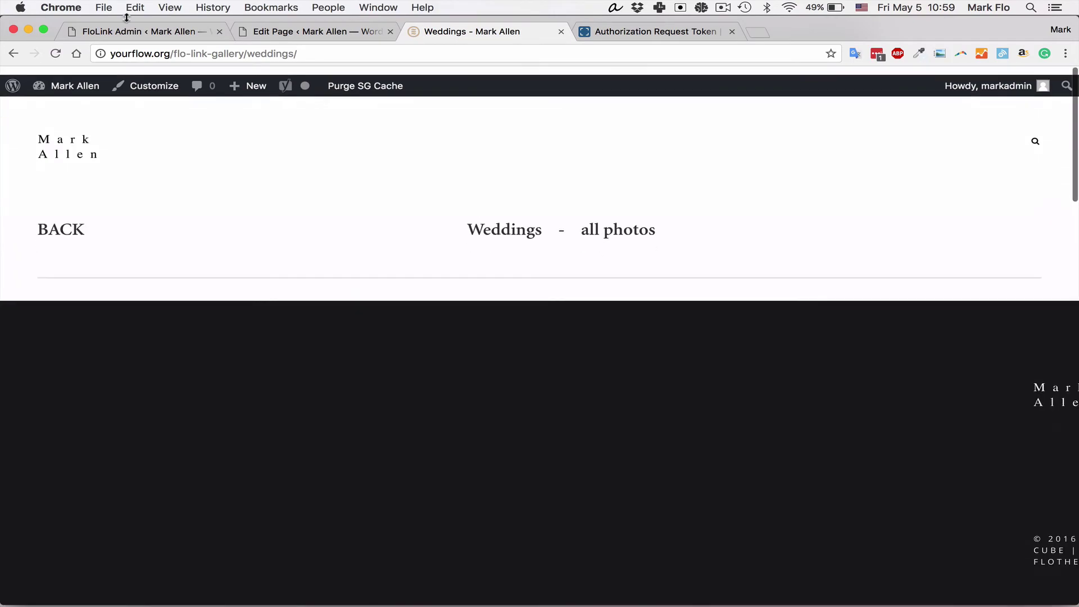
pyautogui.click(75, 226)
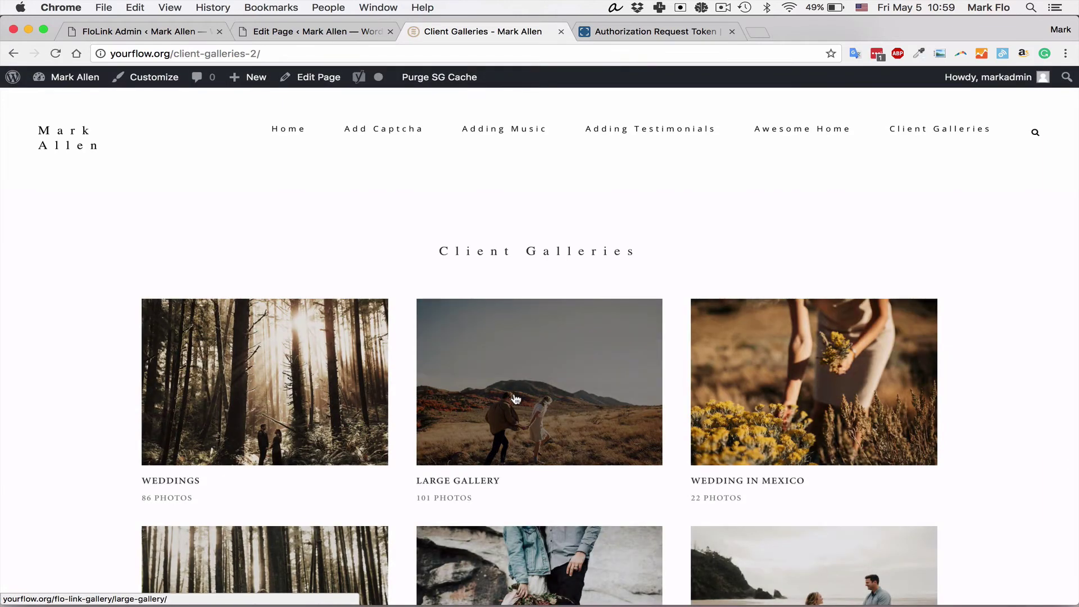
pyautogui.scroll(-2, 754, 378)
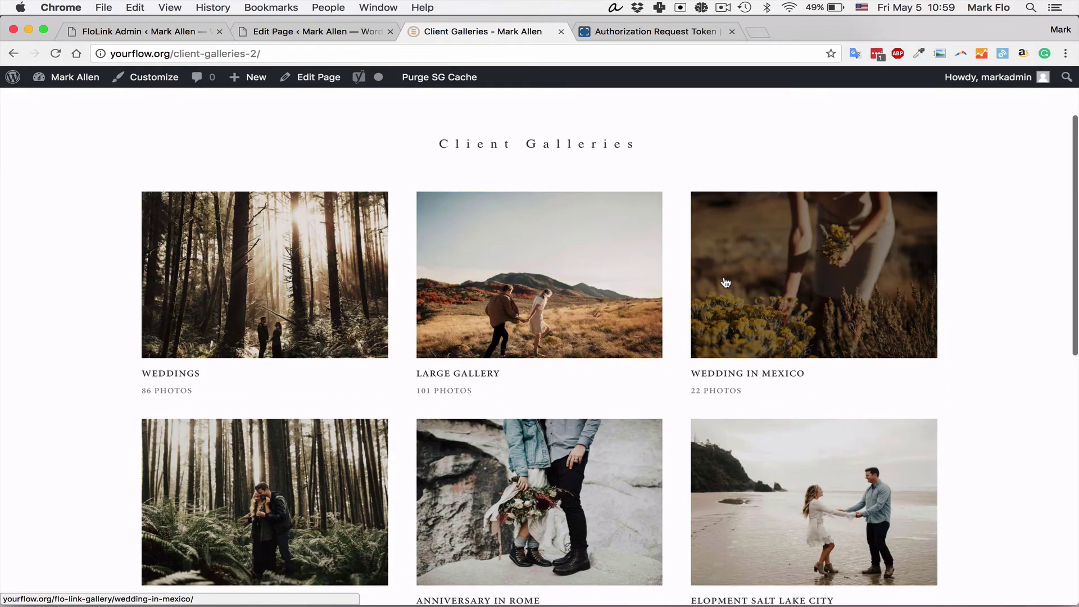
# Step: In Synced Galleries, Quick Edit Wedding in Mexico to enable Gallery Password and enter a password
pyautogui.click(288, 37)
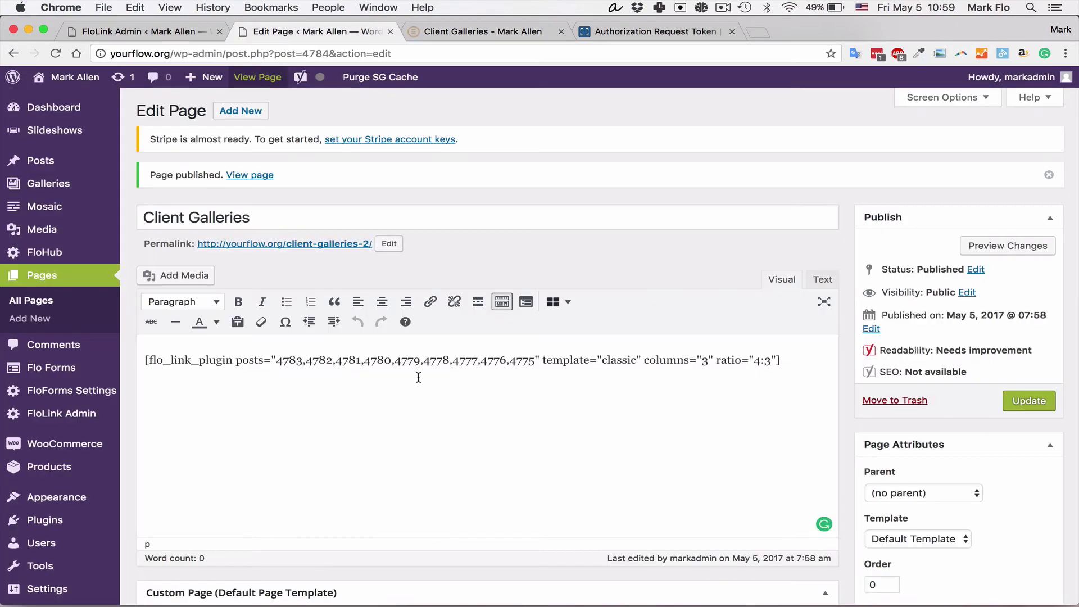
pyautogui.click(126, 38)
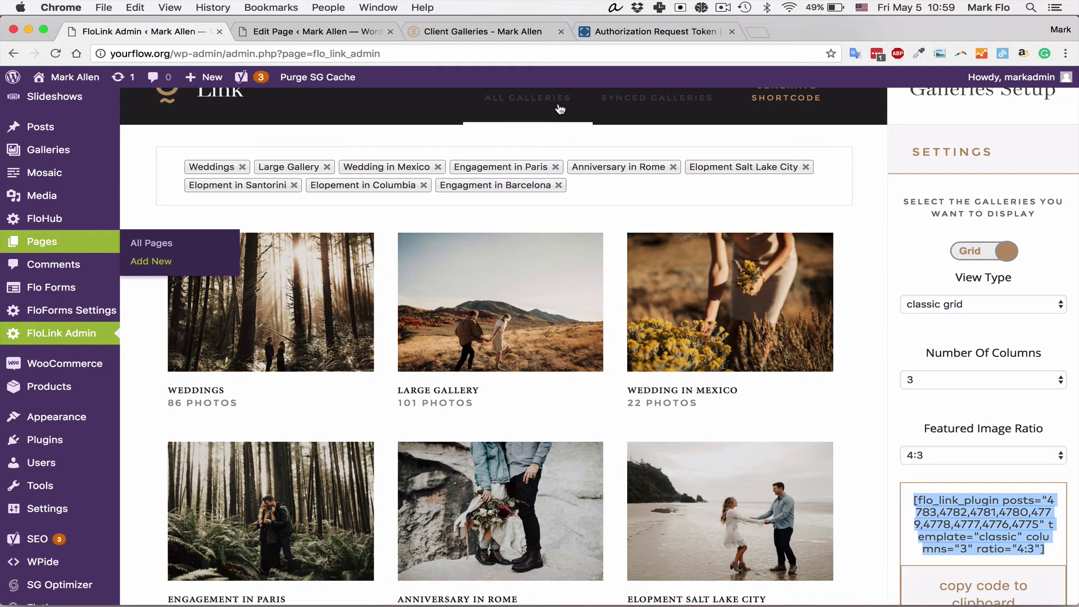
pyautogui.click(656, 98)
pyautogui.click(810, 236)
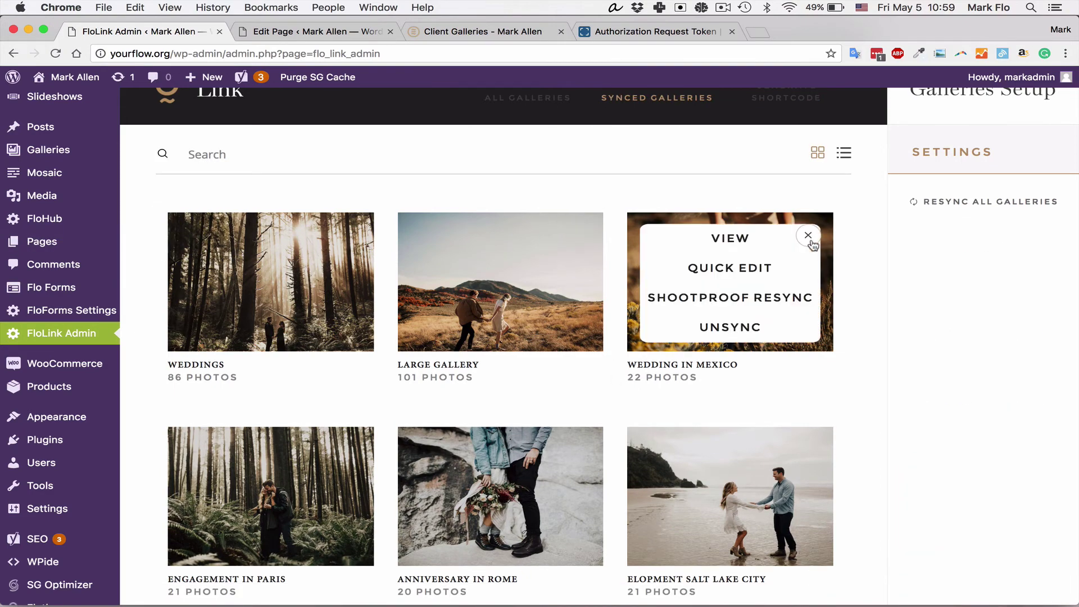
pyautogui.click(730, 269)
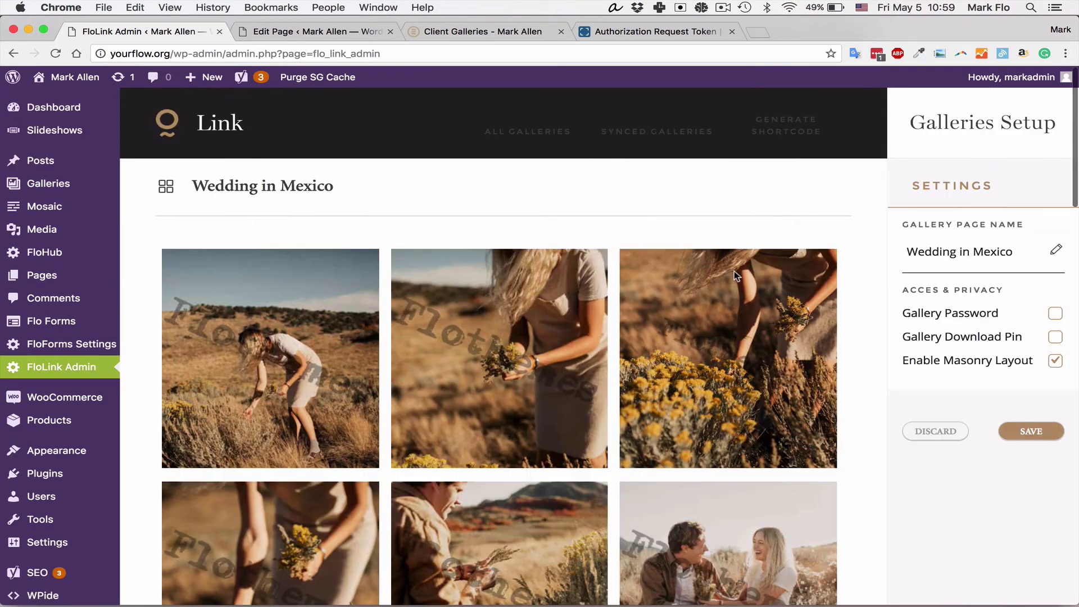
pyautogui.click(1054, 315)
pyautogui.write('password')
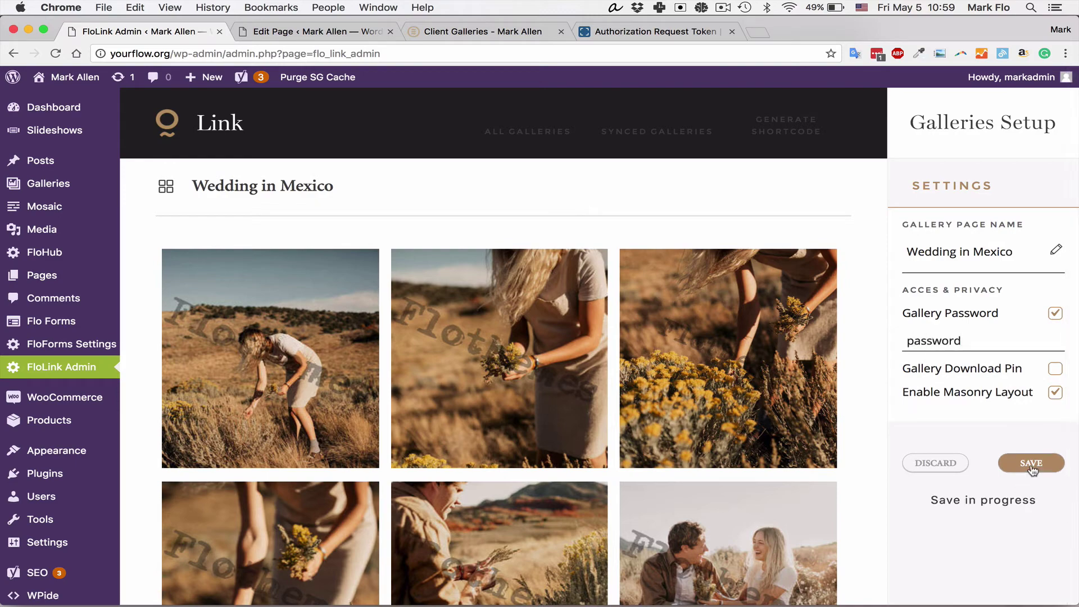
# Step: Reload Client Galleries, unlock Wedding in Mexico with its password, and scroll through its photos
pyautogui.click(426, 31)
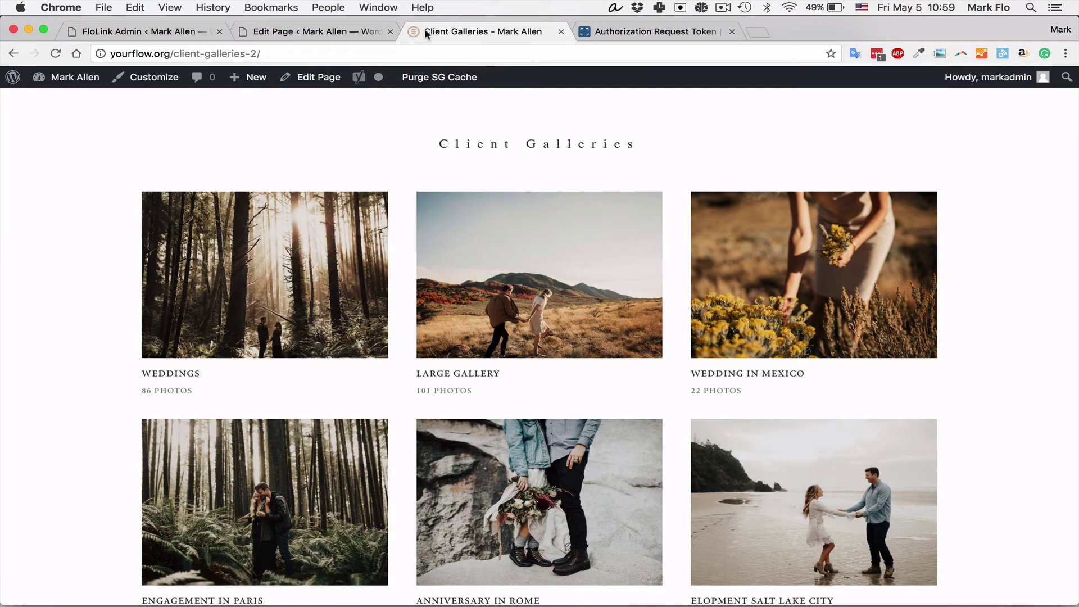
pyautogui.click(54, 54)
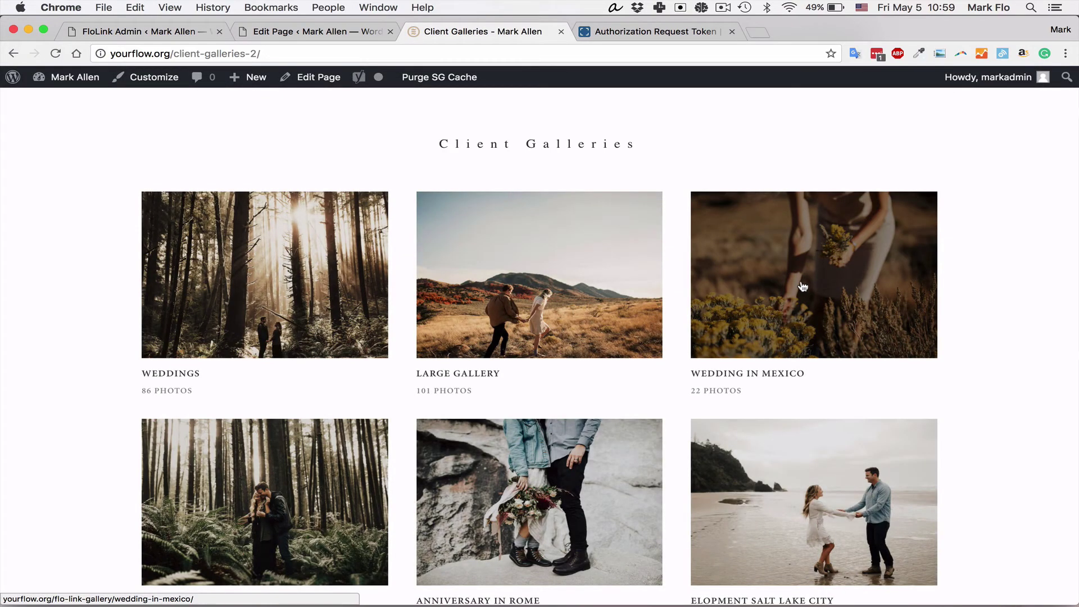
pyautogui.click(802, 287)
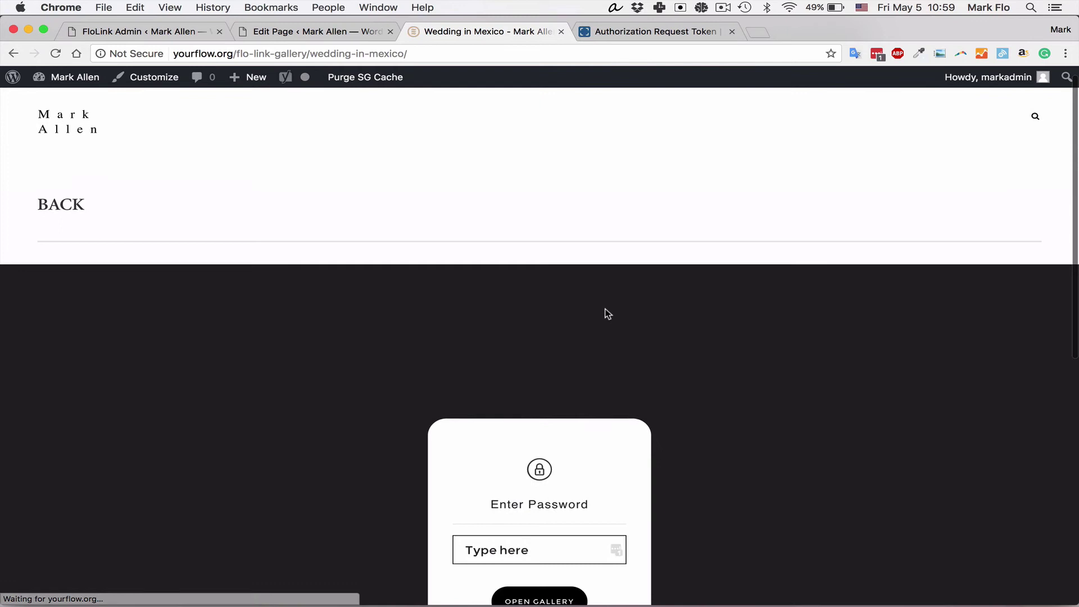
pyautogui.write('••')
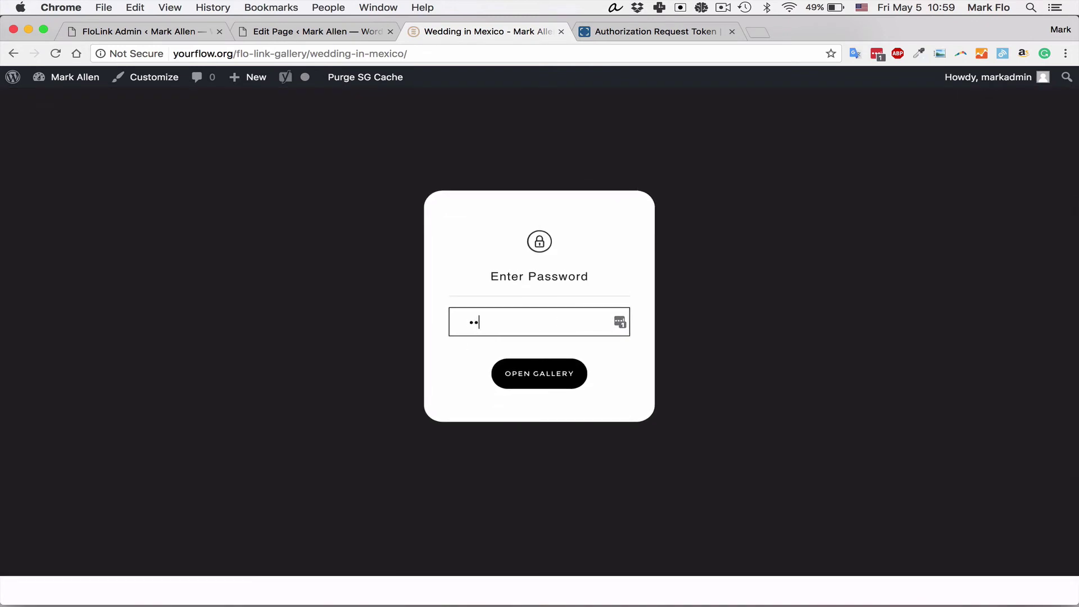
pyautogui.write('•••••••')
pyautogui.click(550, 378)
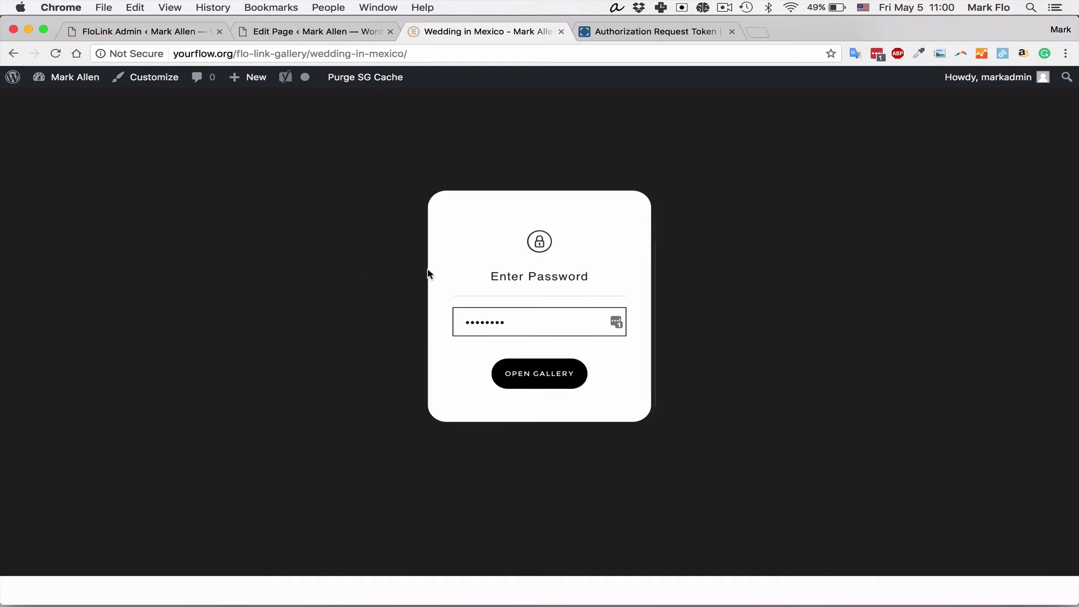
pyautogui.scroll(-5, 636, 308)
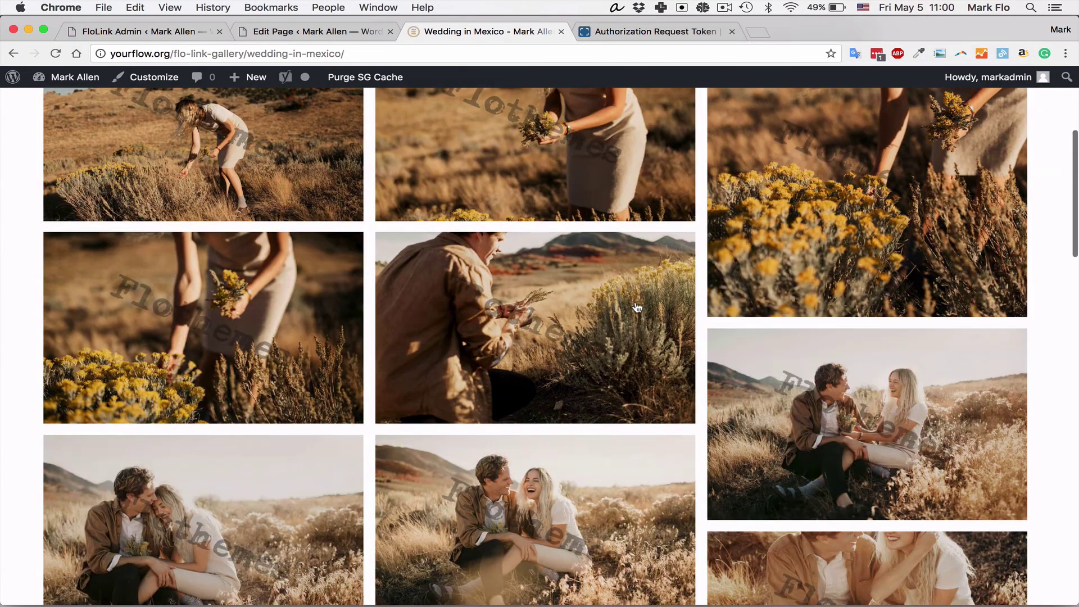
pyautogui.scroll(-10, 637, 308)
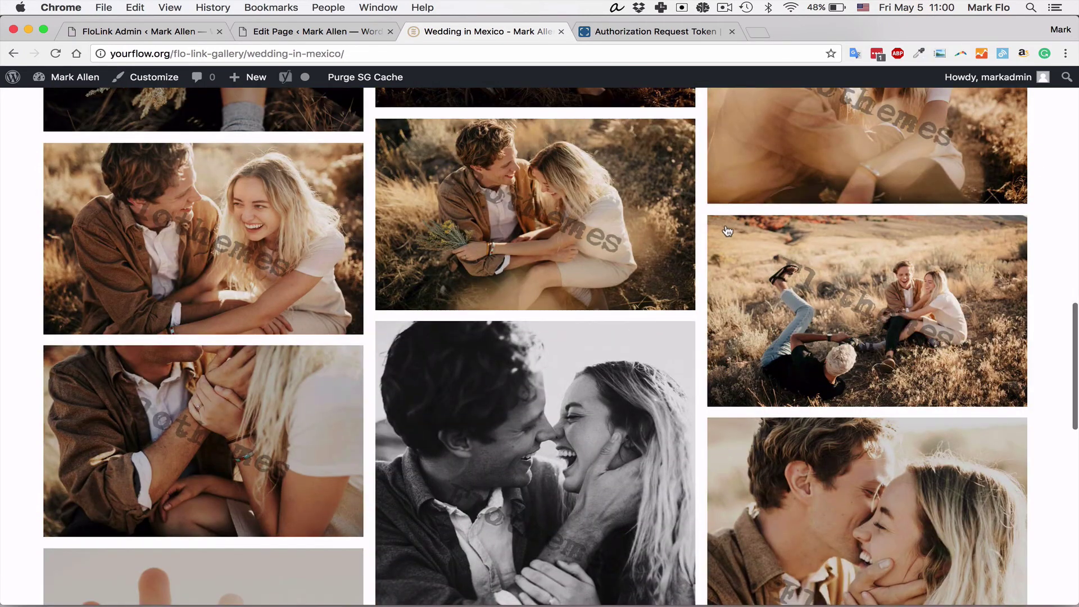
pyautogui.scroll(-5, 727, 231)
pyautogui.scroll(-7, 337, 264)
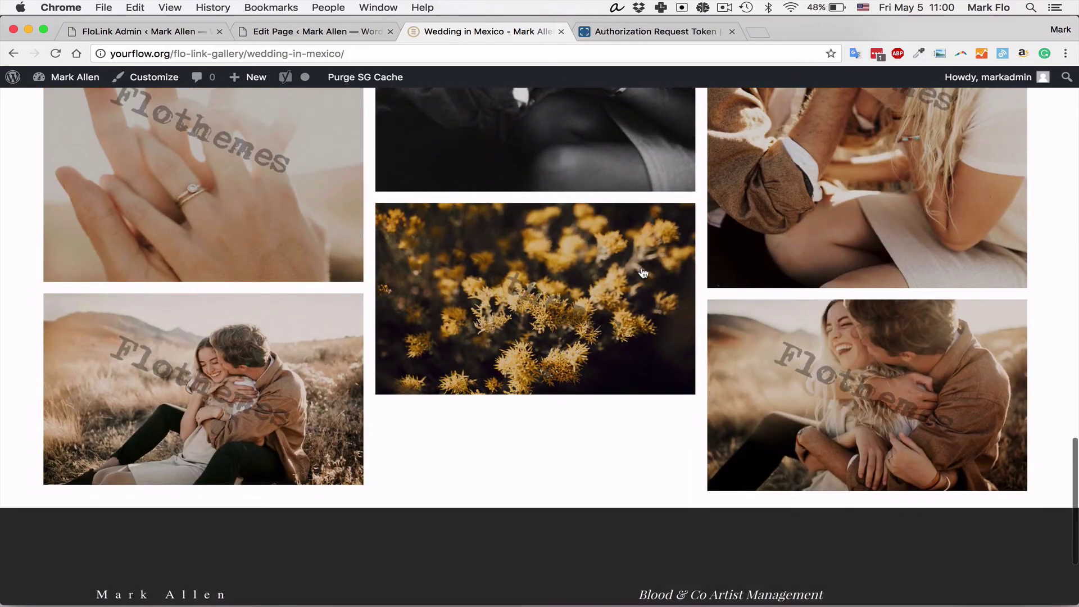
pyautogui.scroll(12, 641, 273)
pyautogui.scroll(15, 643, 273)
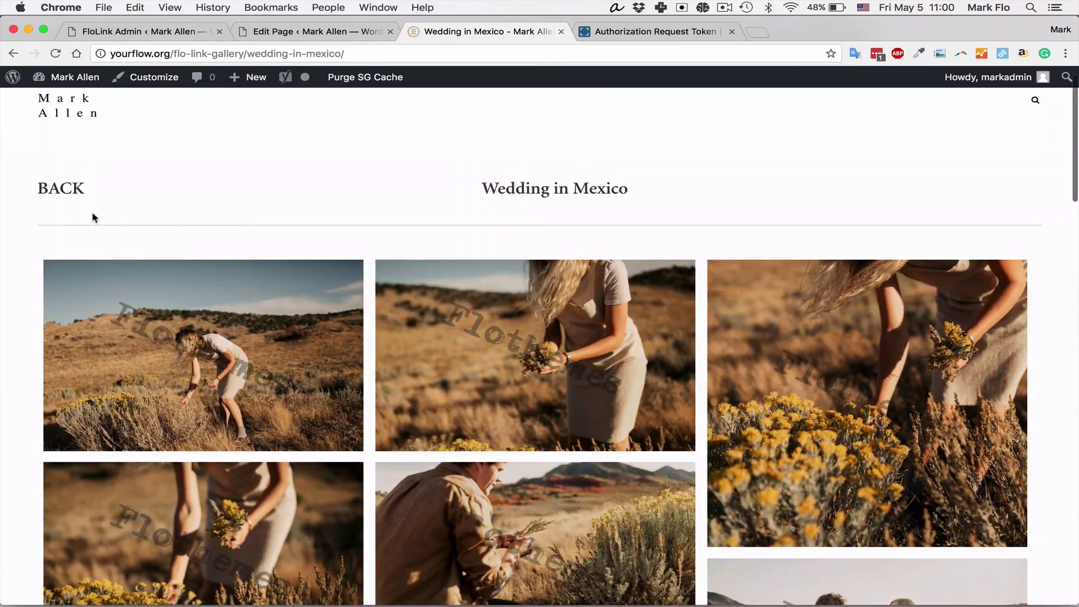
# Step: Return to Client Galleries and open the Engagement in Paris gallery's photos
pyautogui.click(56, 191)
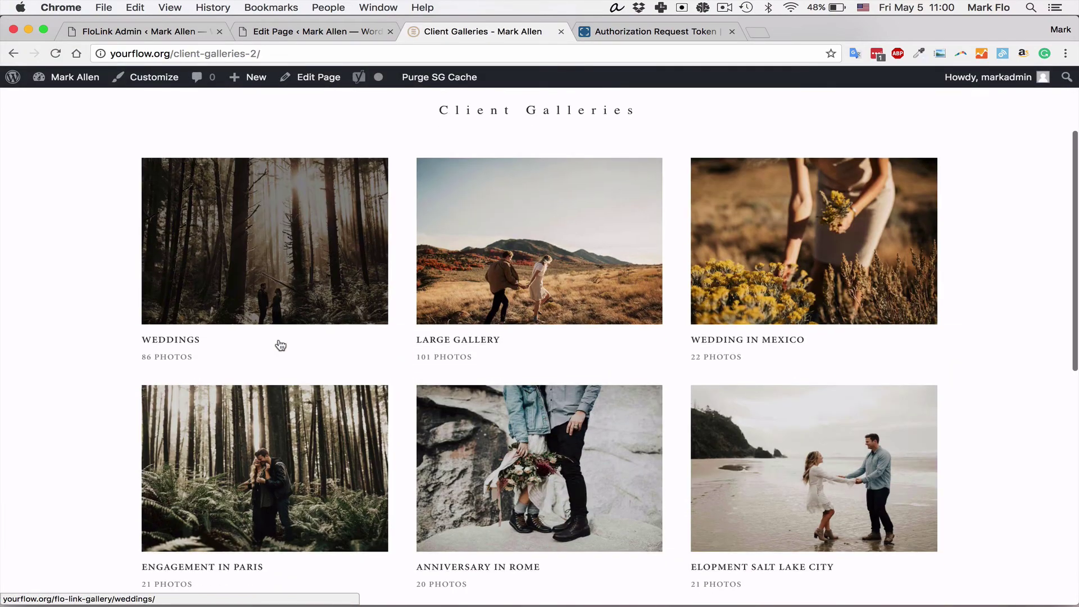
pyautogui.click(362, 219)
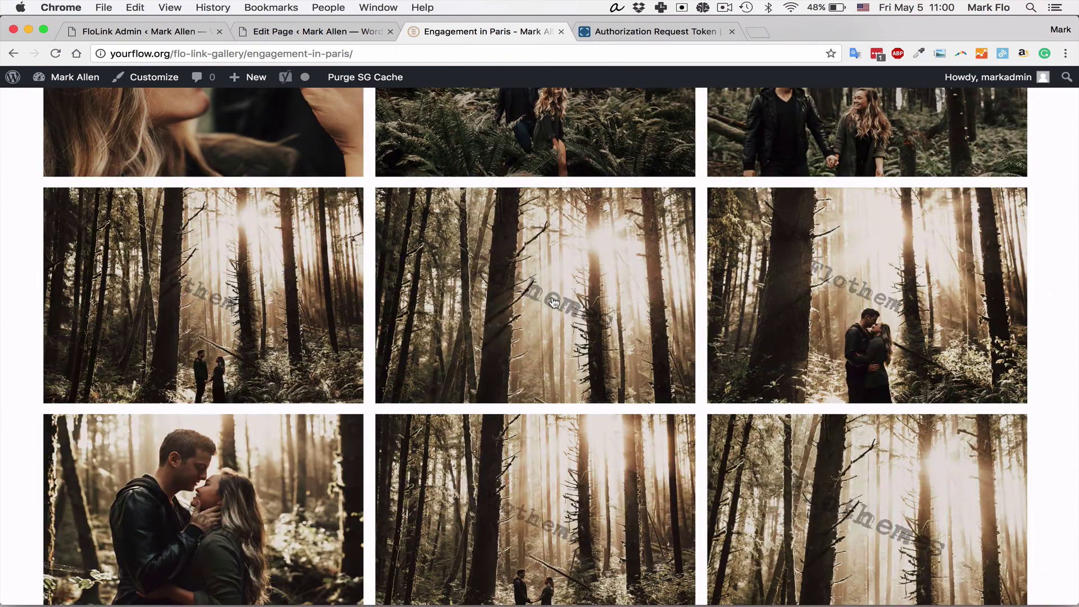
pyautogui.scroll(-12, 262, 287)
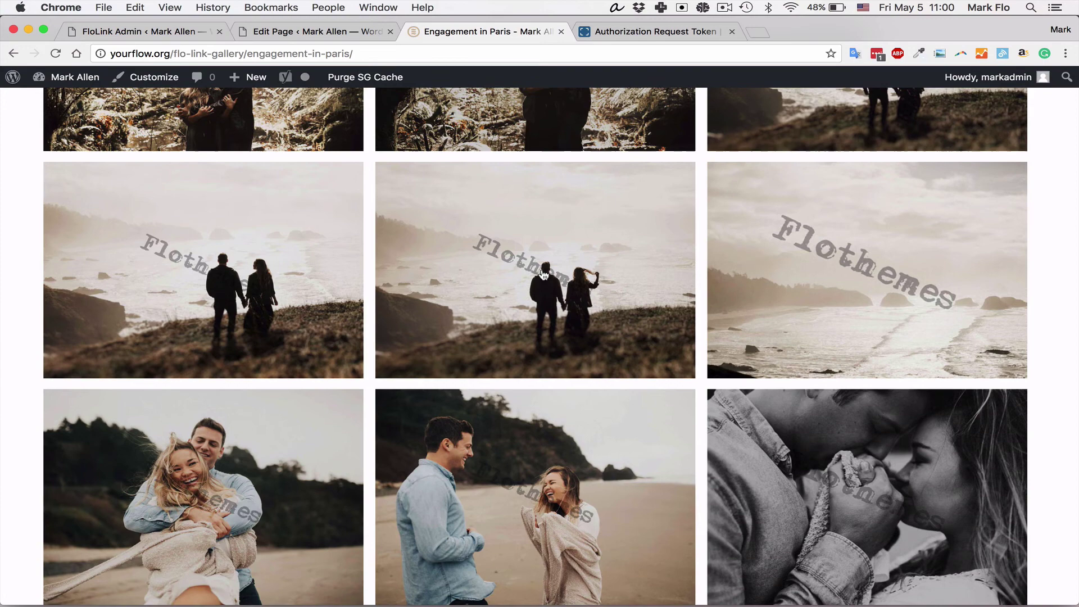
# Step: Enlarge the coastal couple photo and advance through the next five Engagement in Paris photos
pyautogui.click(544, 275)
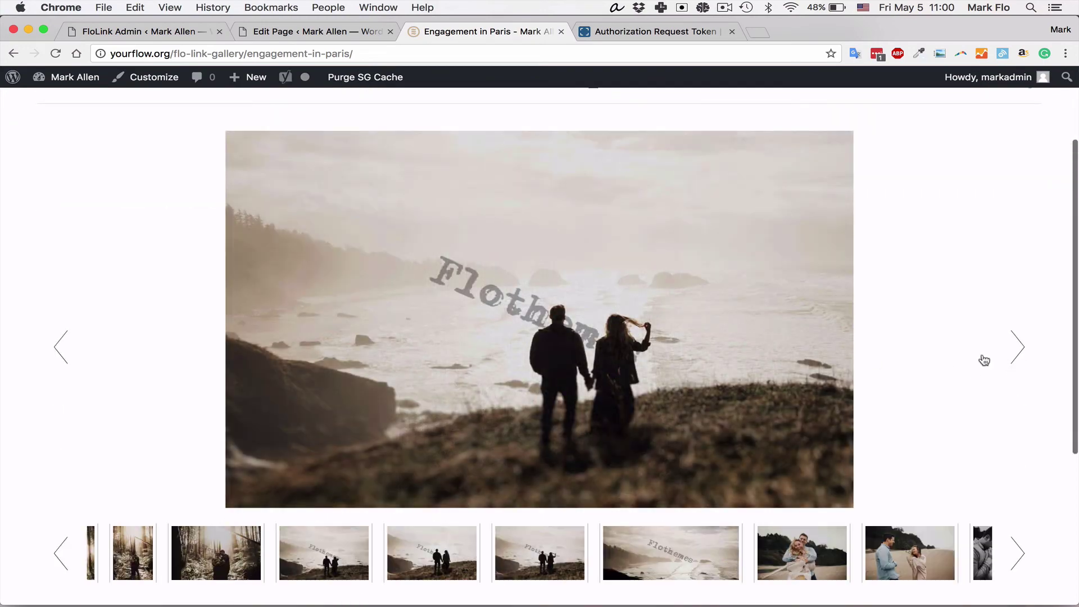
pyautogui.click(1032, 360)
pyautogui.click(1031, 359)
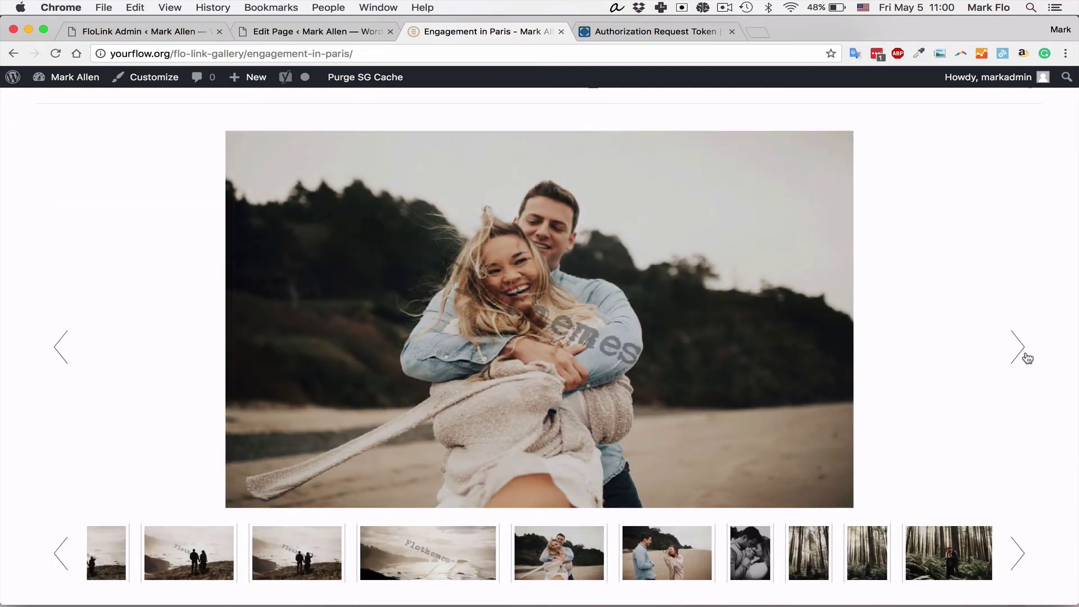
pyautogui.click(1029, 358)
pyautogui.click(1027, 358)
pyautogui.click(1020, 358)
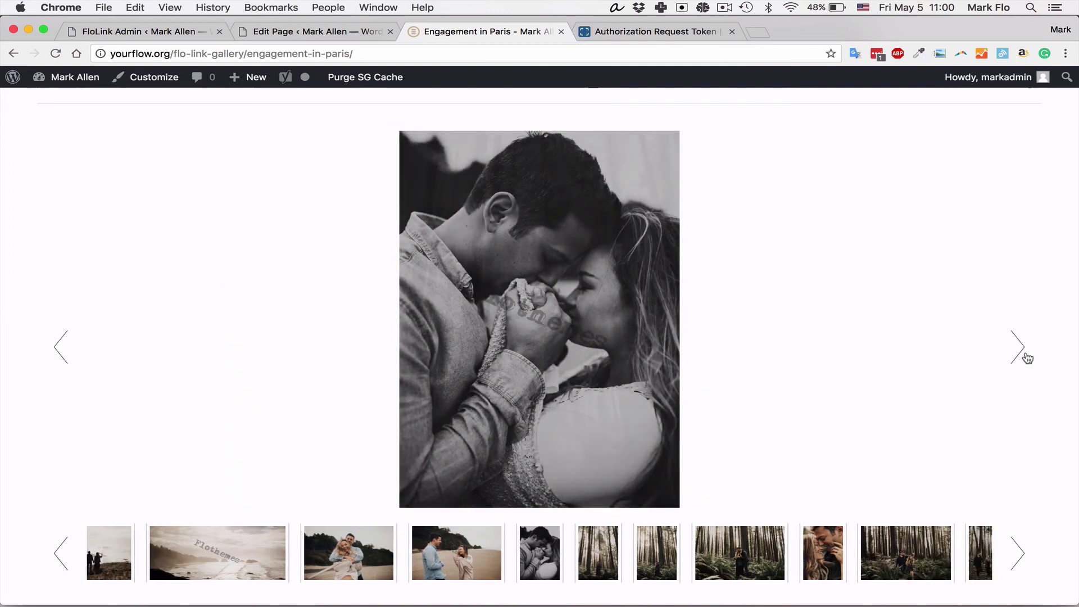
pyautogui.scroll(3, 699, 347)
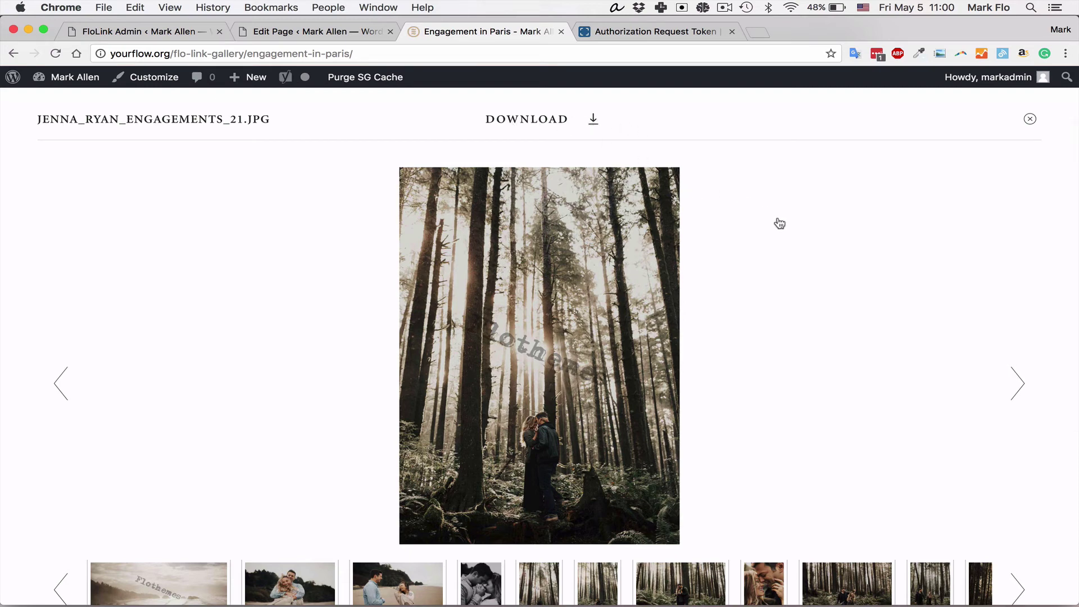
pyautogui.scroll(-1, 780, 224)
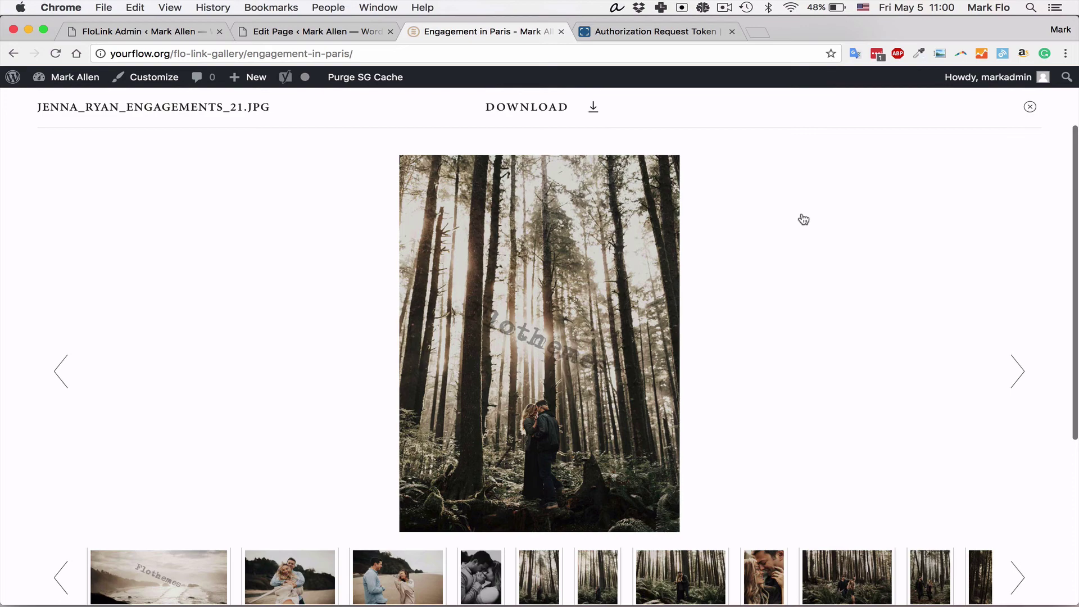
pyautogui.scroll(-2, 841, 258)
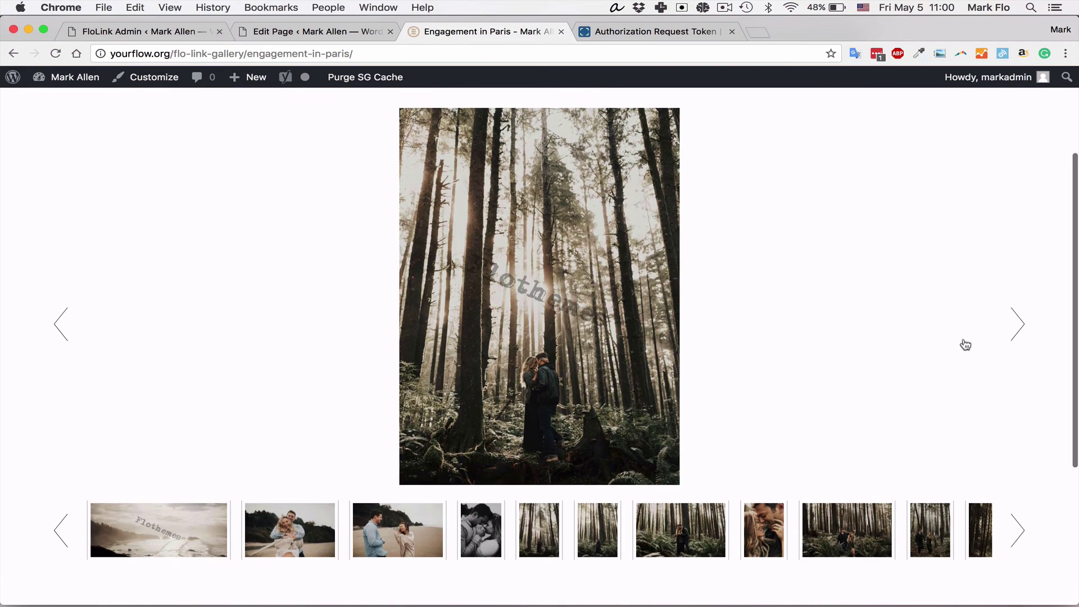
# Step: Advance through five more photos, then close the slideshow
pyautogui.click(1027, 338)
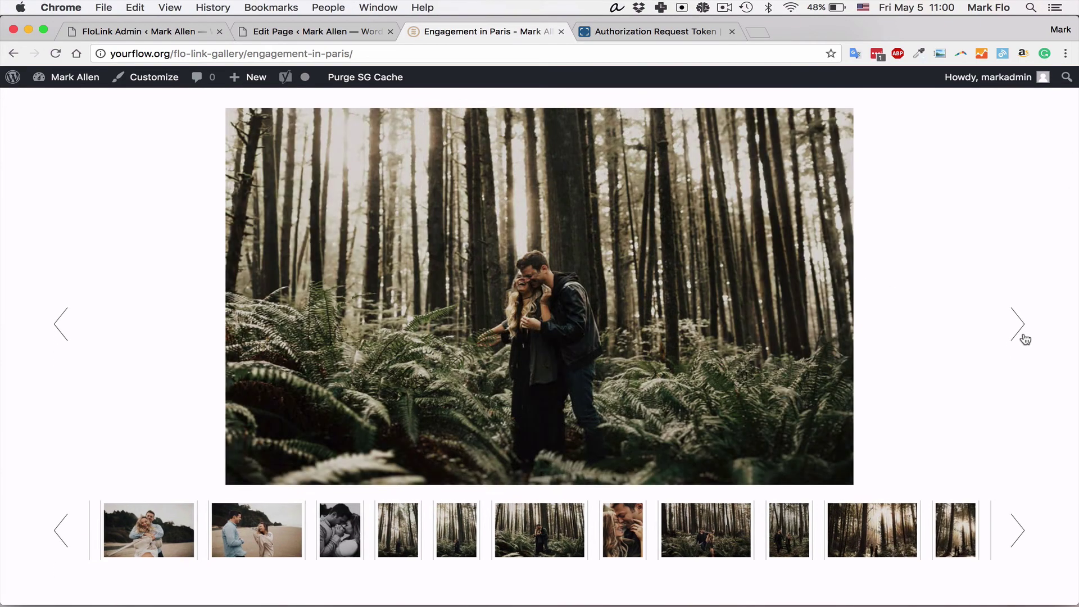
pyautogui.click(1026, 339)
pyautogui.scroll(2, 937, 364)
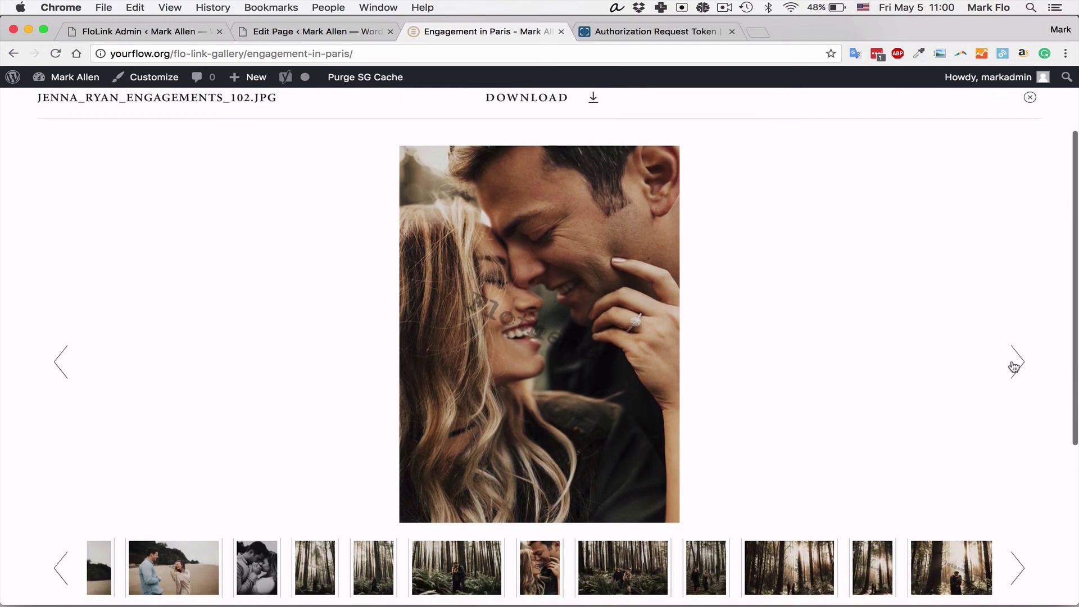
pyautogui.click(1015, 367)
pyautogui.click(1016, 366)
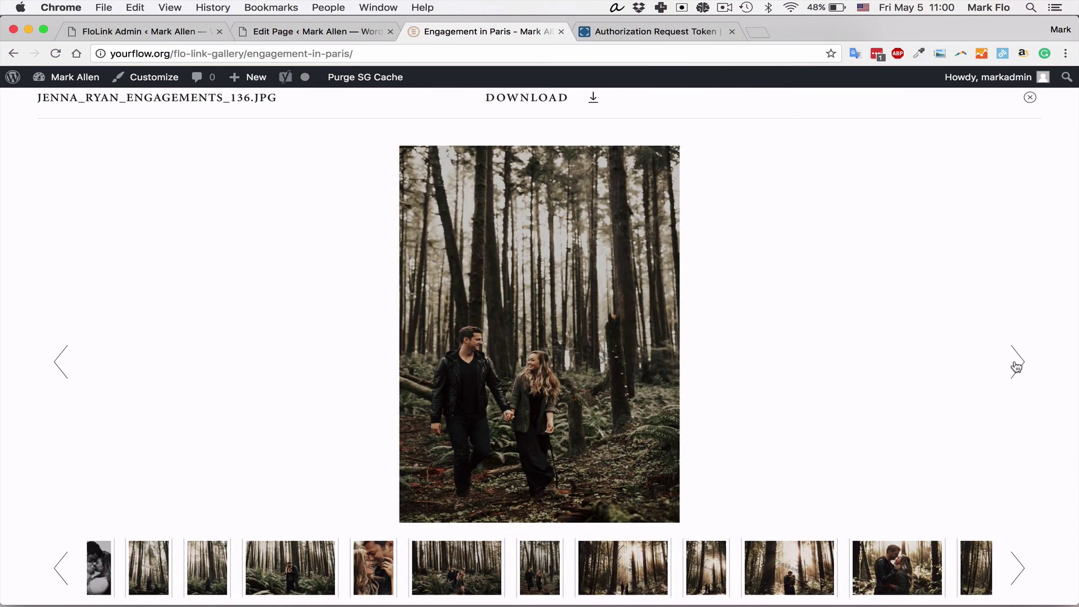
pyautogui.click(1016, 367)
pyautogui.scroll(1, 1006, 281)
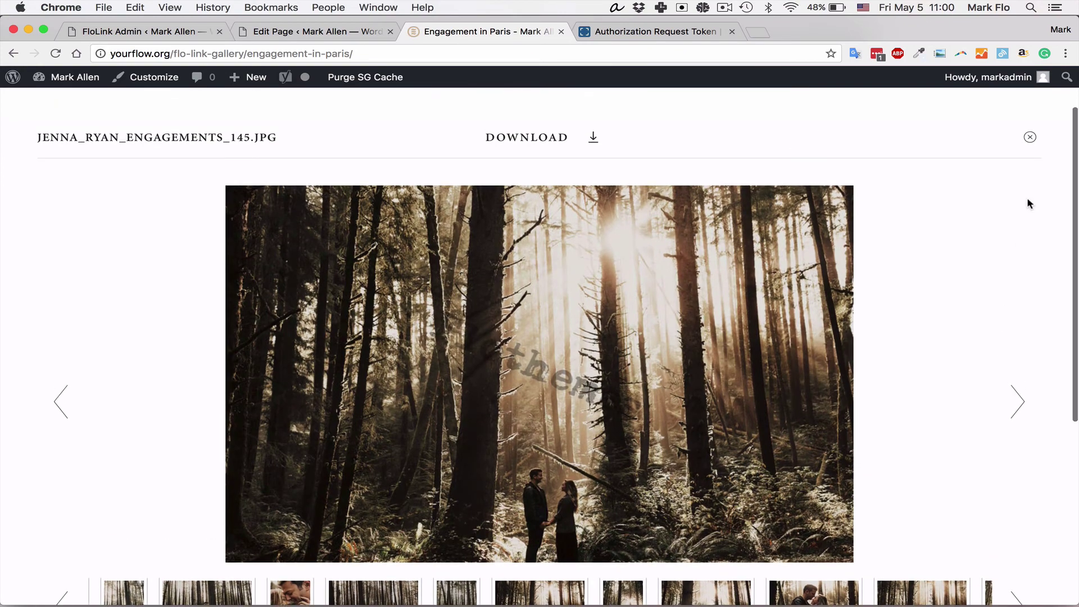
pyautogui.click(1032, 139)
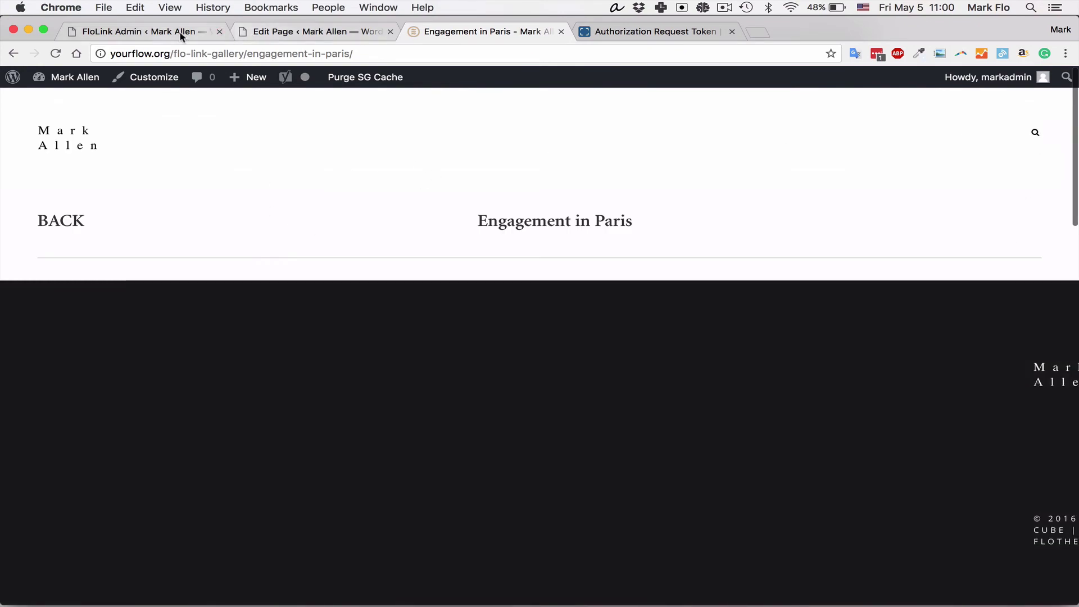
# Step: Generate and copy a single-gallery shortcode for Wedding in Mexico, then start a new page
pyautogui.click(169, 32)
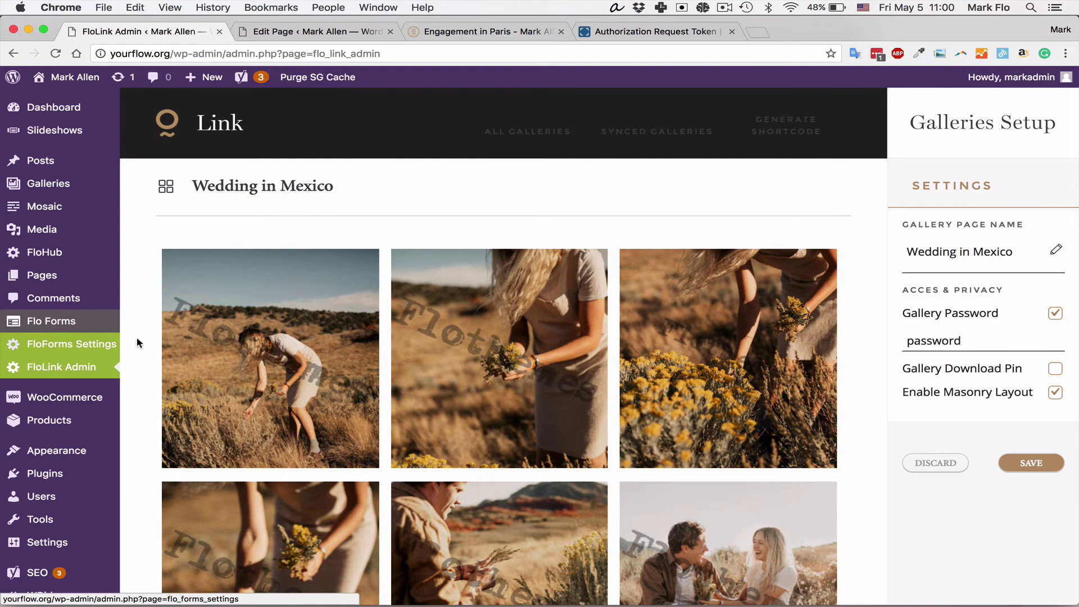
pyautogui.click(787, 137)
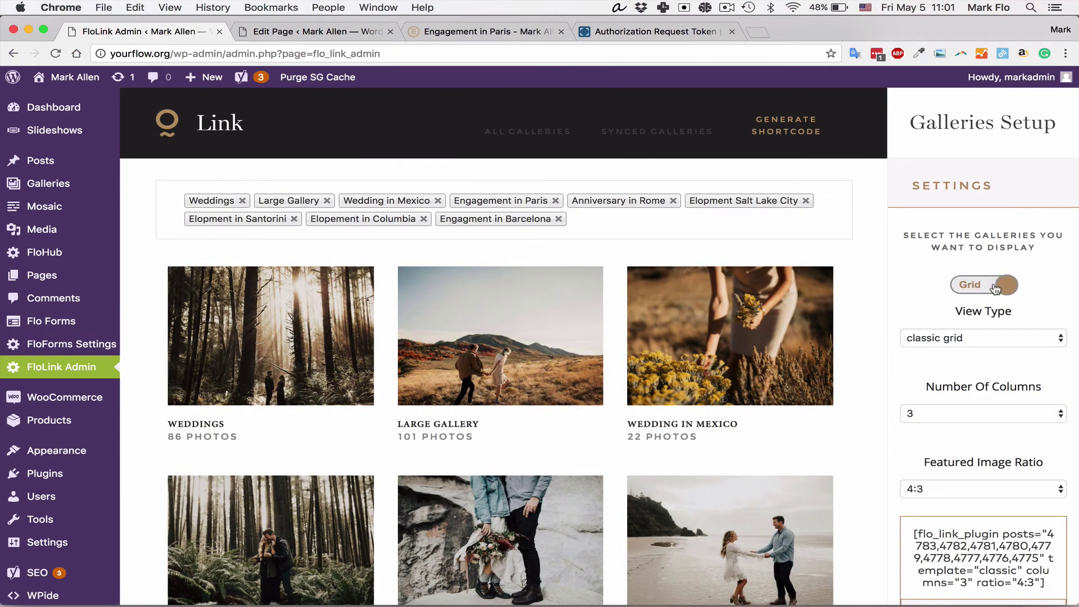
pyautogui.click(995, 288)
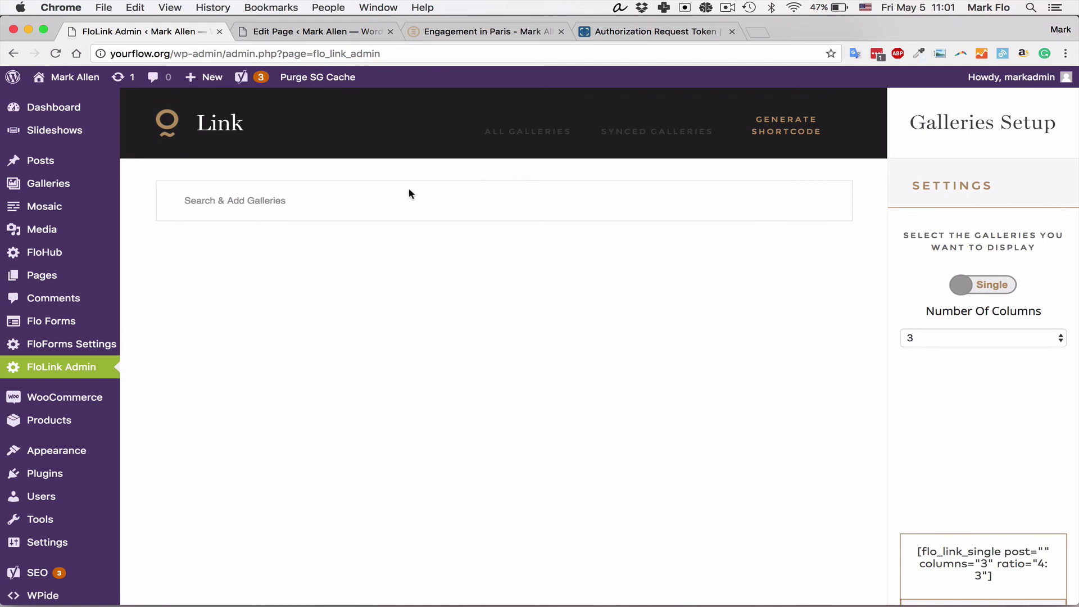
pyautogui.click(334, 205)
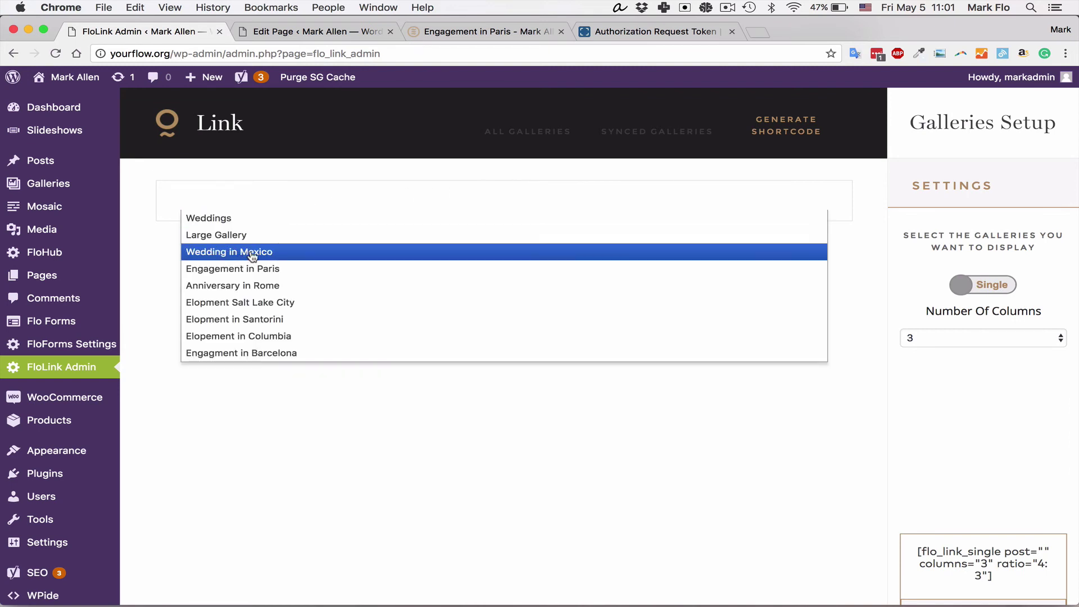
pyautogui.click(272, 255)
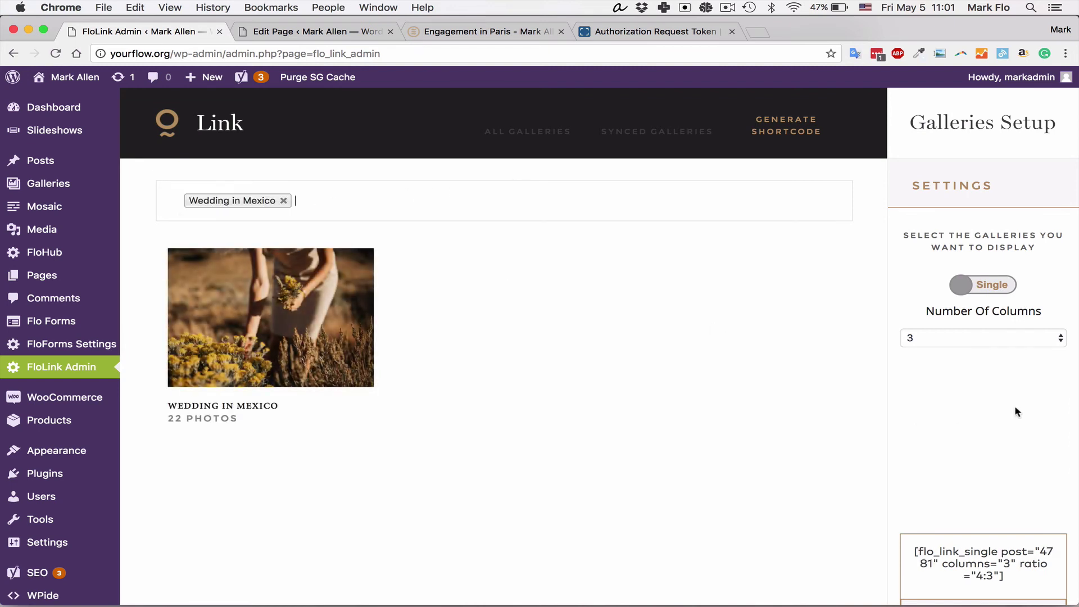
pyautogui.scroll(-2, 1015, 407)
pyautogui.click(977, 551)
pyautogui.press('super+c')
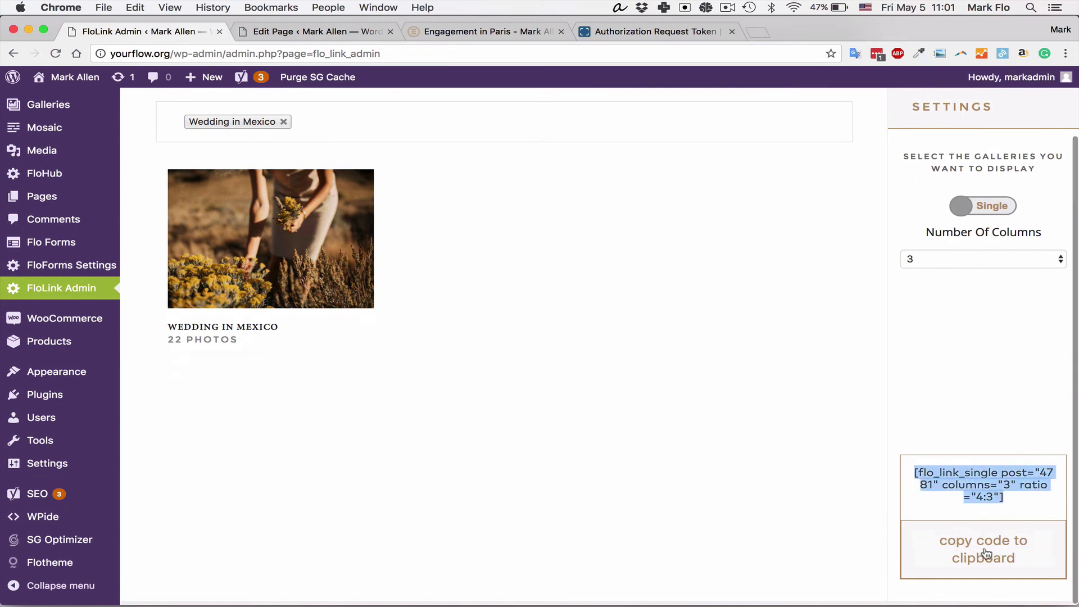
pyautogui.click(286, 32)
pyautogui.click(240, 111)
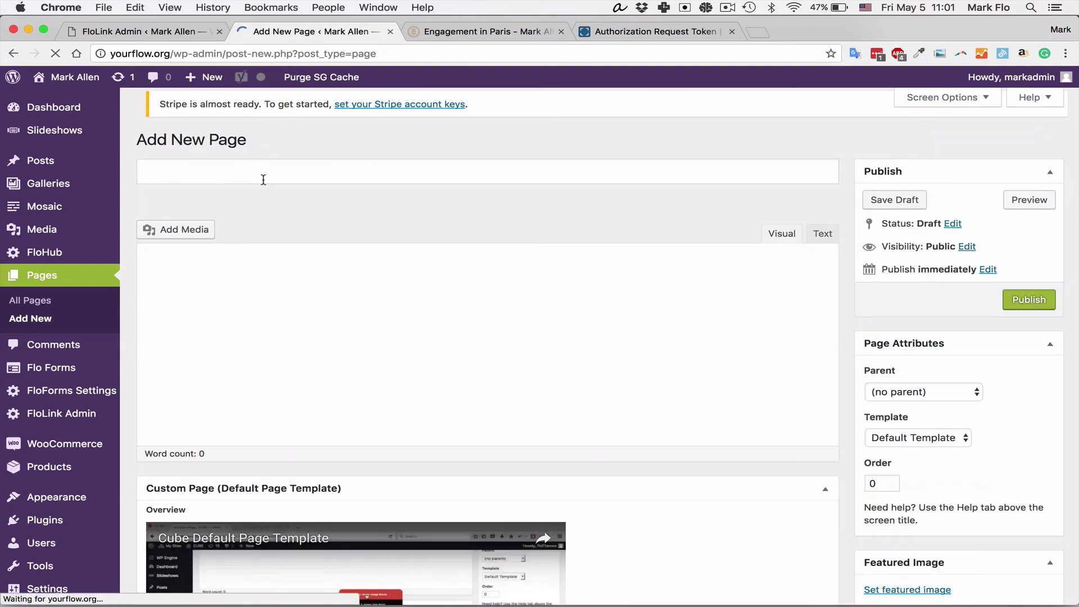
# Step: Title the new page 'Mexico Wedding' and paste the Wedding in Mexico gallery shortcode into its body
pyautogui.write('Mexico')
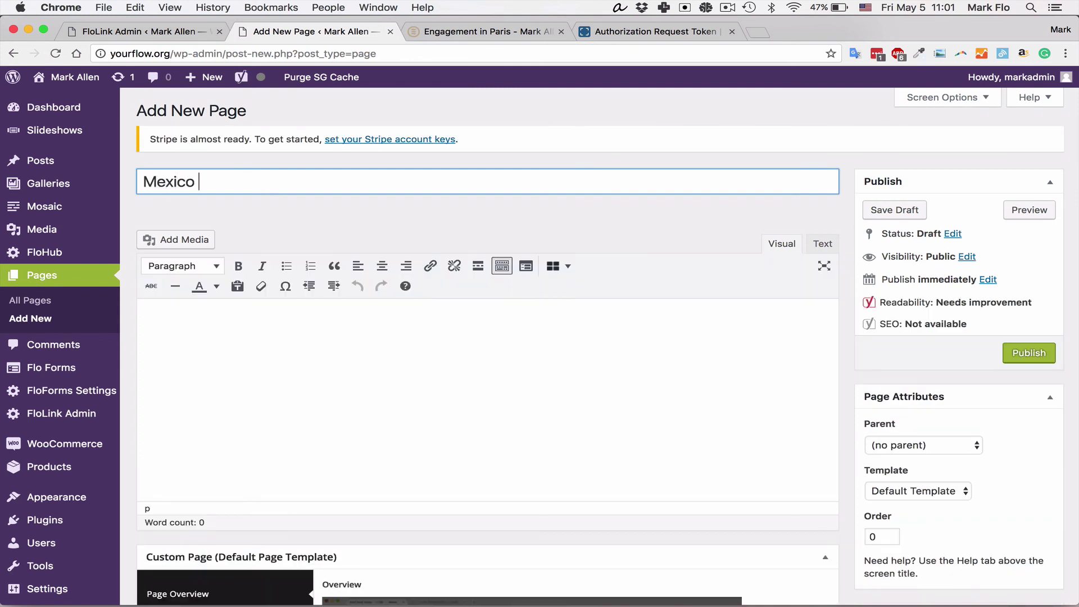
pyautogui.write('Wedding')
pyautogui.click(215, 344)
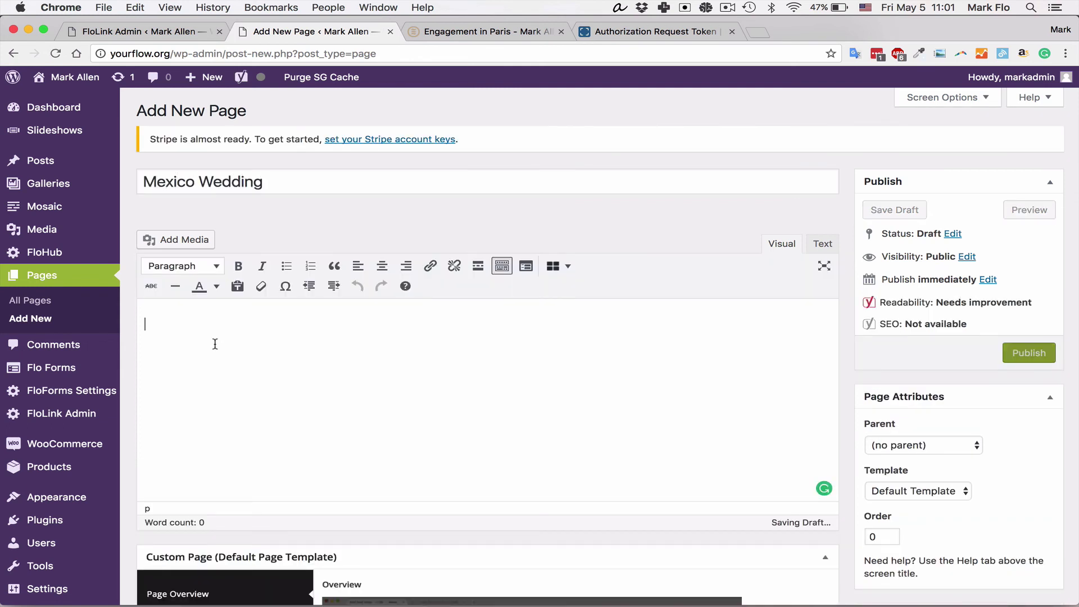
pyautogui.press('super+v')
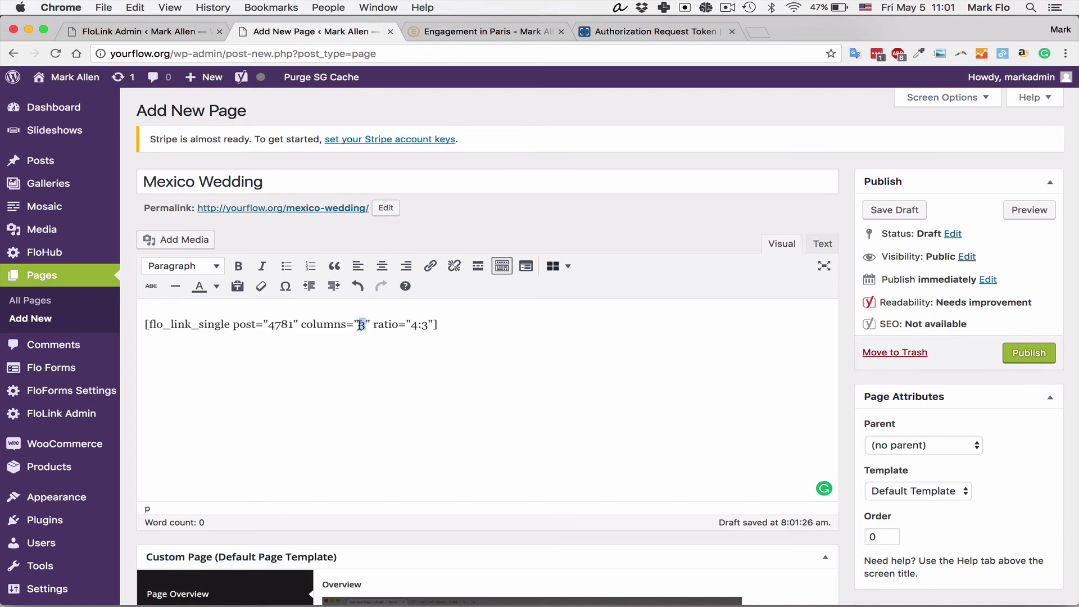
# Step: Change the shortcode to columns="4" and ratio="16:9", then publish the page
pyautogui.write('4')
pyautogui.moveTo(422, 324); pyautogui.dragTo(415, 325)
pyautogui.click(413, 325)
pyautogui.press('Delete')
pyautogui.write('16')
pyautogui.press('Right')
pyautogui.press('BackSpace')
pyautogui.write('9')
pyautogui.click(1023, 354)
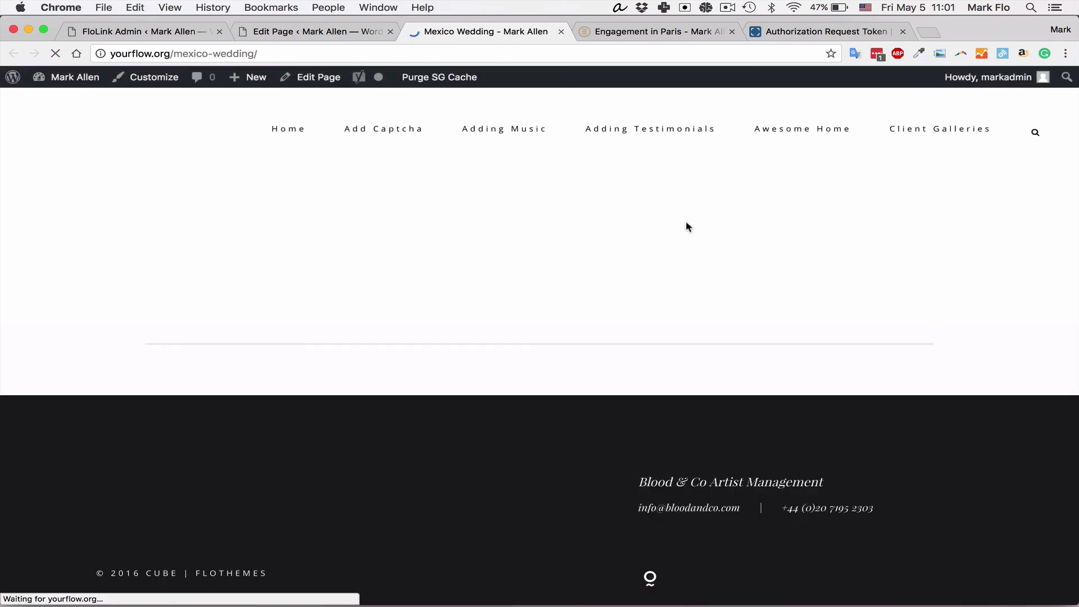
# Step: Scroll the four-column gallery, open a photo in the slideshow and advance four photos
pyautogui.scroll(-5, 686, 252)
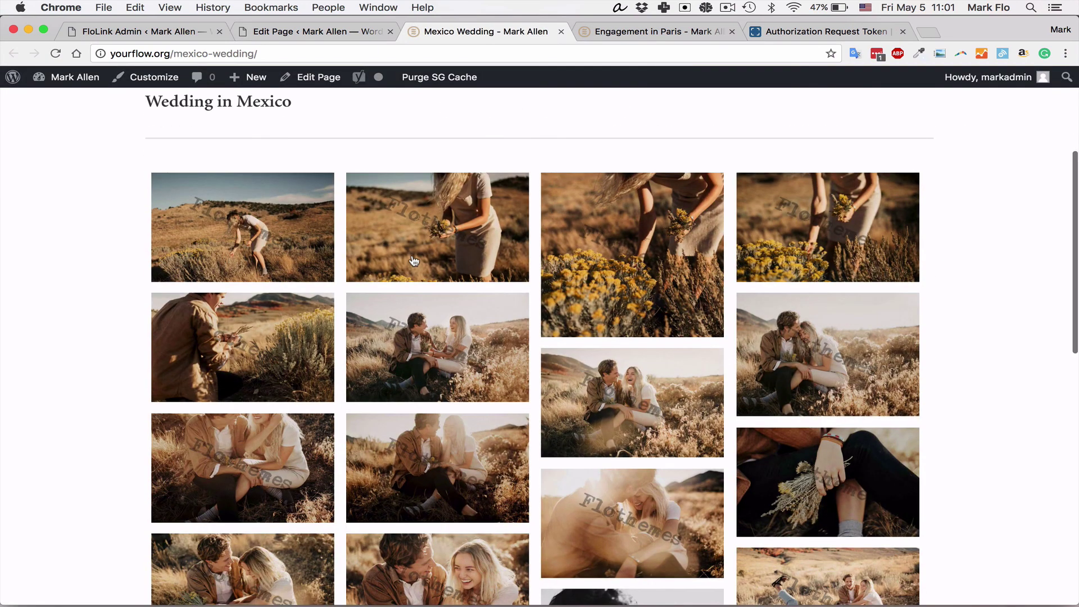
pyautogui.scroll(-4, 645, 260)
pyautogui.scroll(-5, 645, 260)
pyautogui.scroll(10, 635, 260)
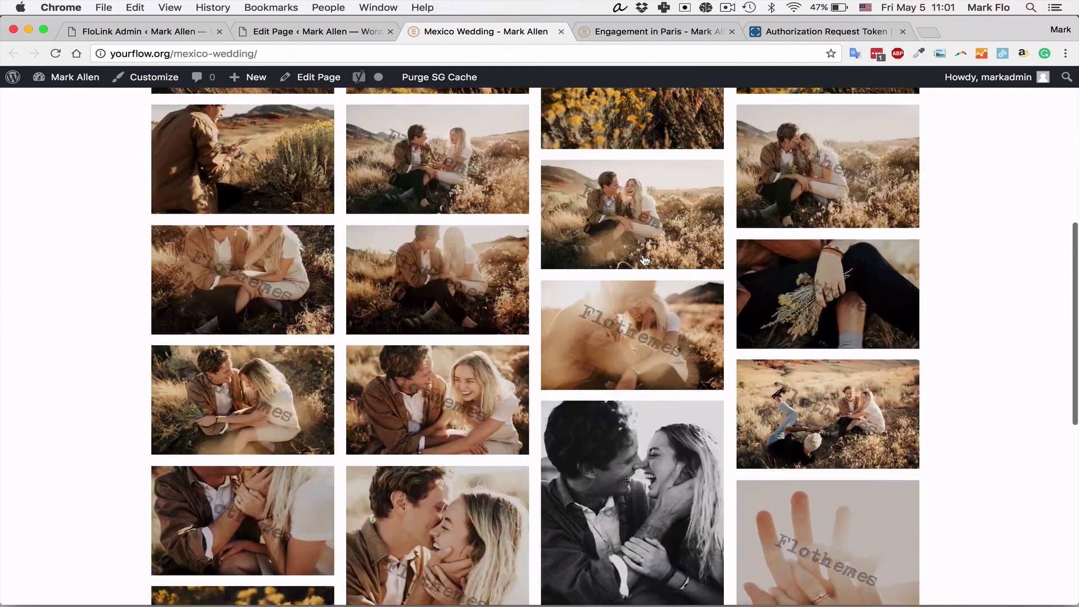
pyautogui.click(623, 260)
pyautogui.click(913, 352)
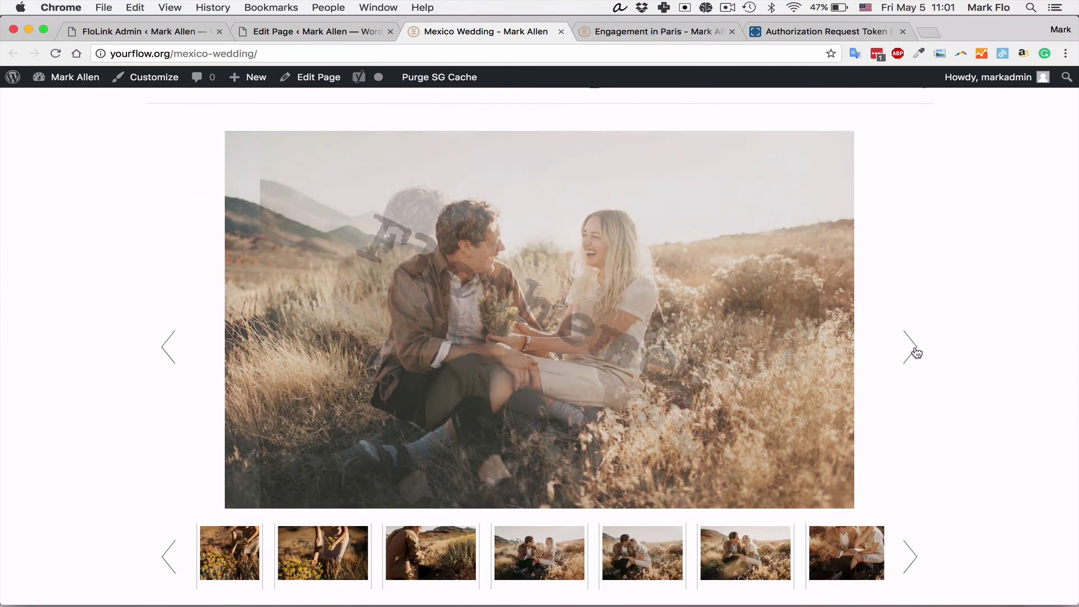
pyautogui.click(915, 352)
pyautogui.click(914, 352)
pyautogui.click(915, 351)
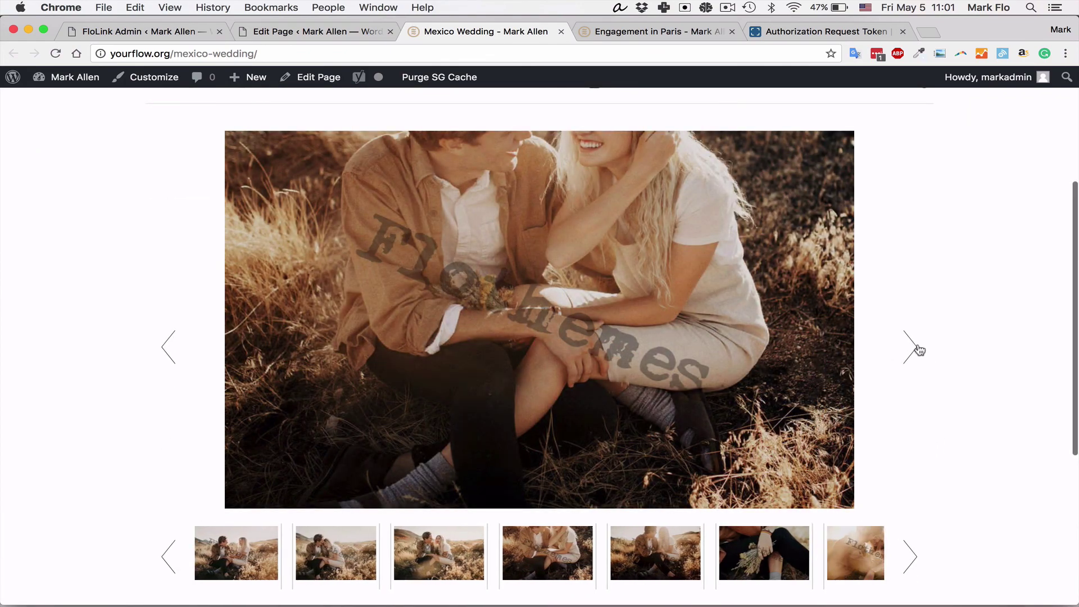
# Step: Close the slideshow and scroll down through the watermarked gallery grid
pyautogui.scroll(4, 976, 314)
pyautogui.click(924, 308)
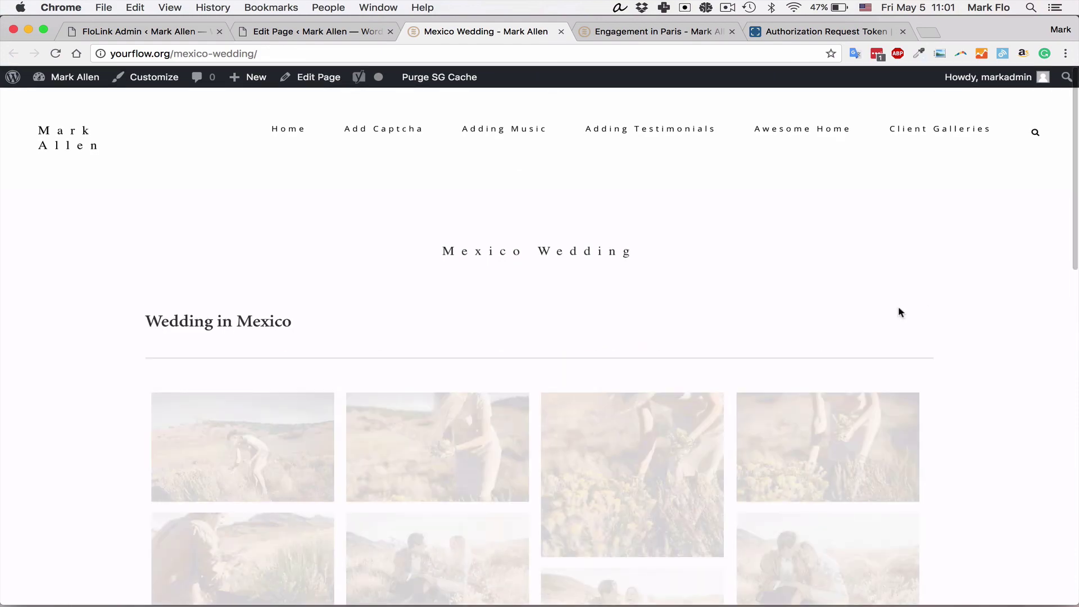
pyautogui.scroll(-4, 569, 360)
pyautogui.scroll(-2, 568, 360)
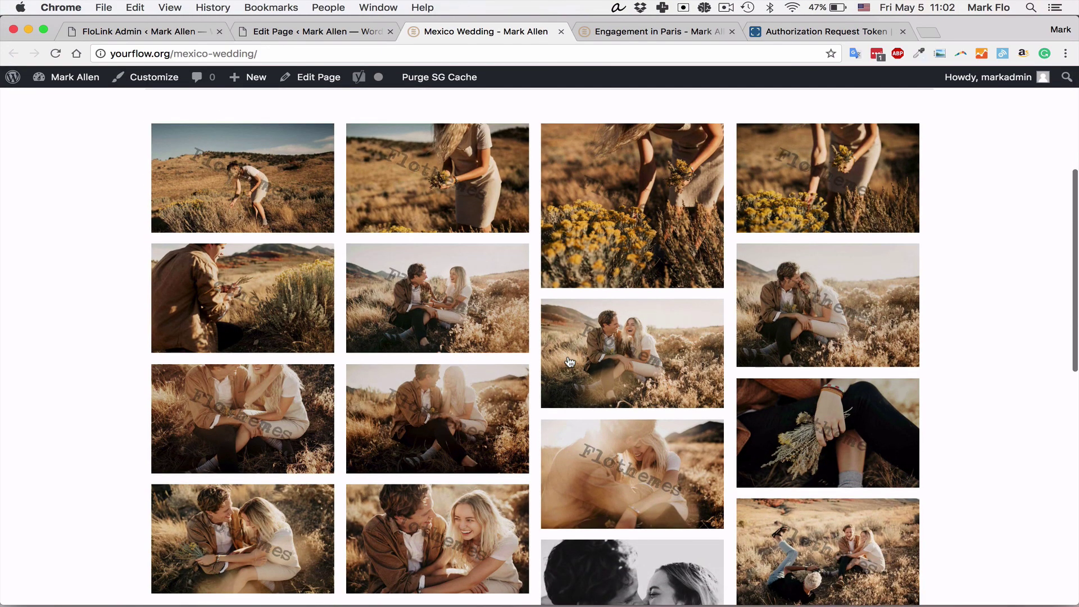